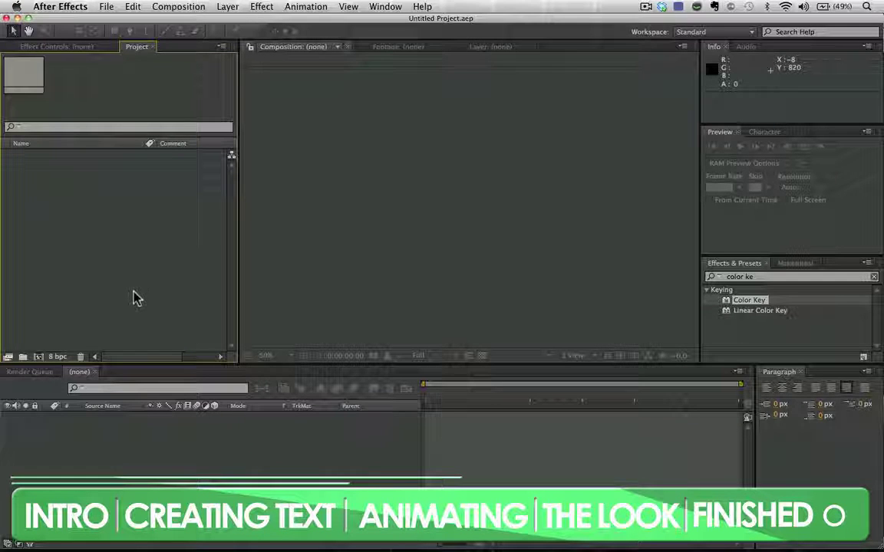
- Create a 1280 × 720 px composition at 24 frames per second with the aspect ratio unlocked
click(95, 278)
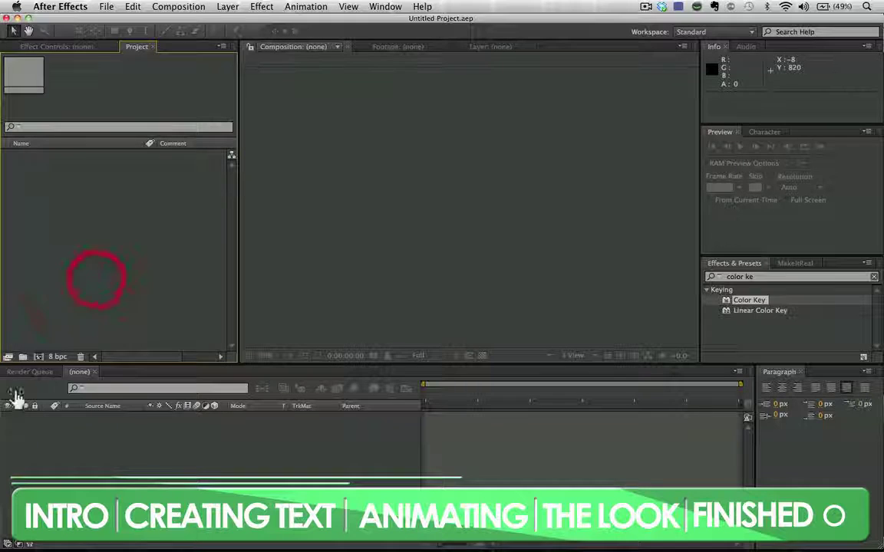
click(39, 358)
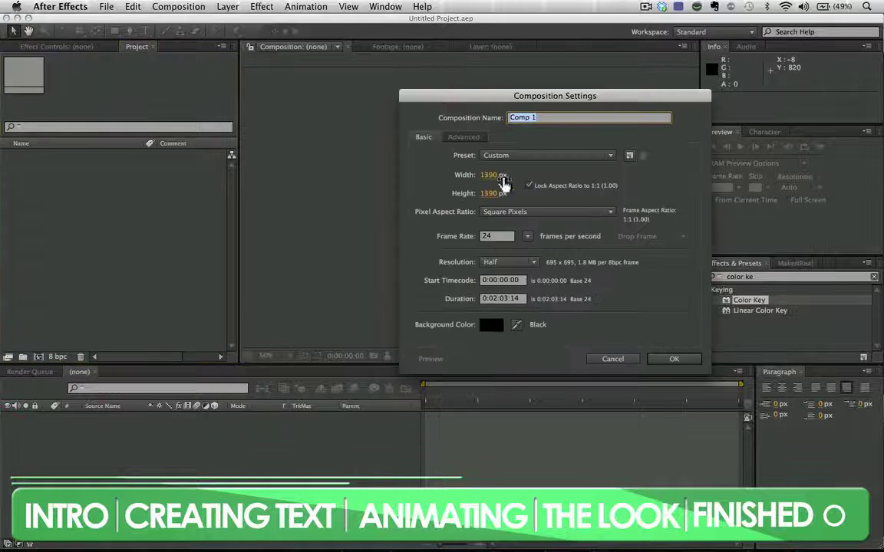
click(488, 176)
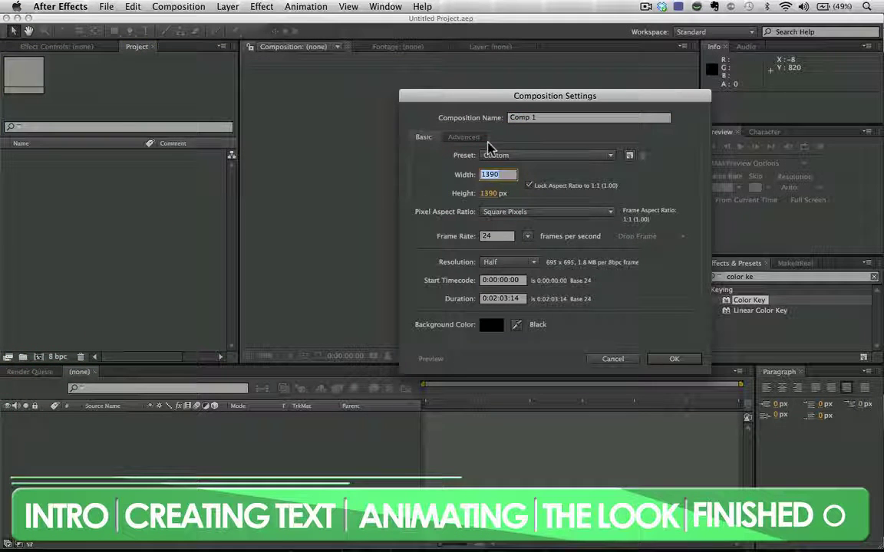
text(1280)
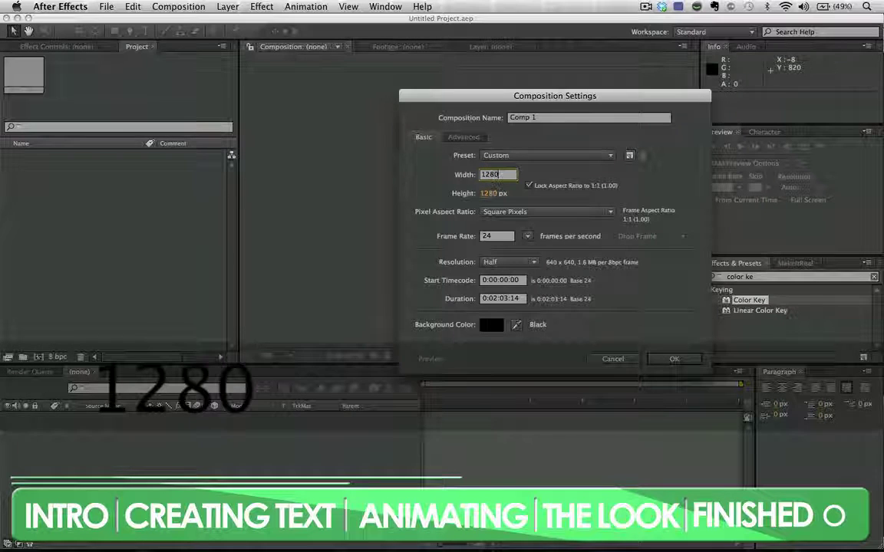
click(528, 185)
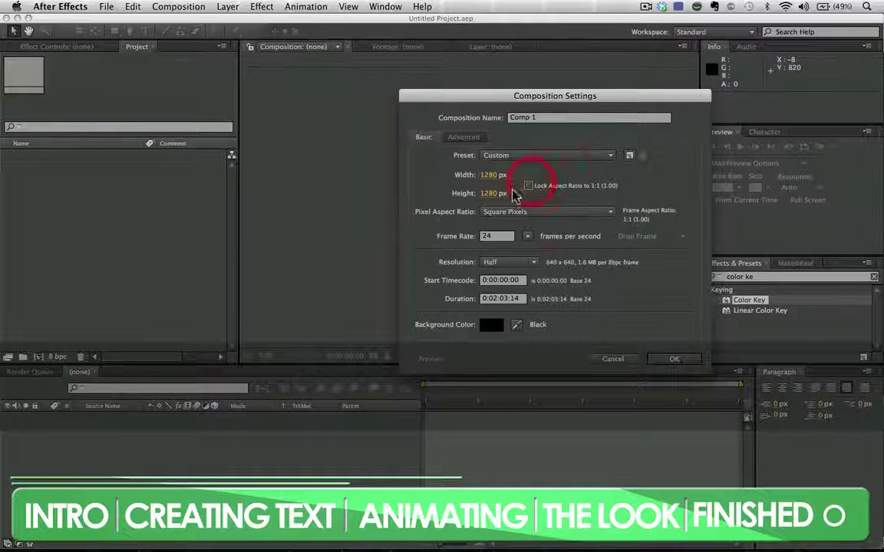
click(489, 194)
text(720)
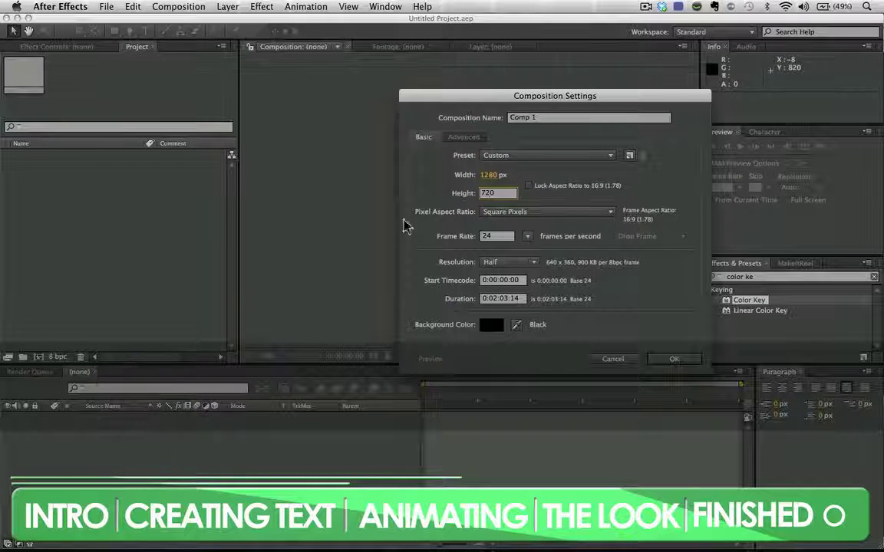
click(491, 236)
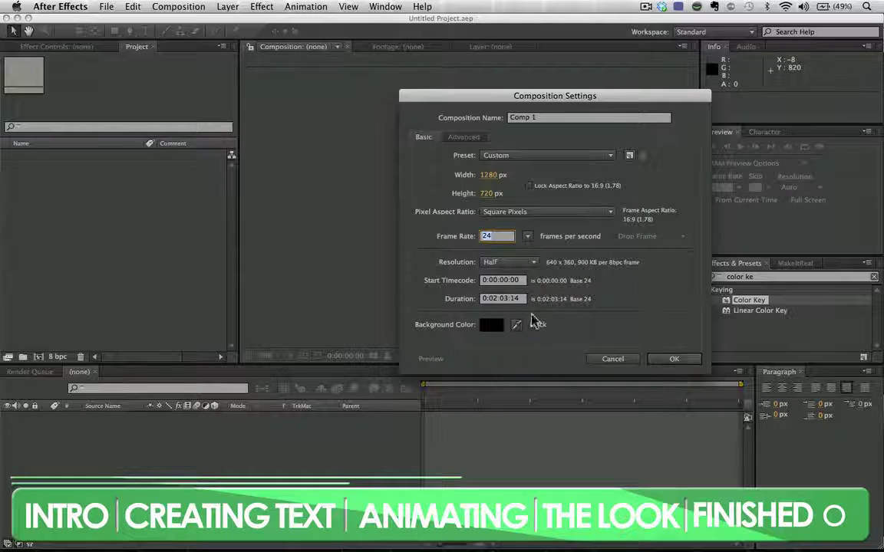
click(674, 361)
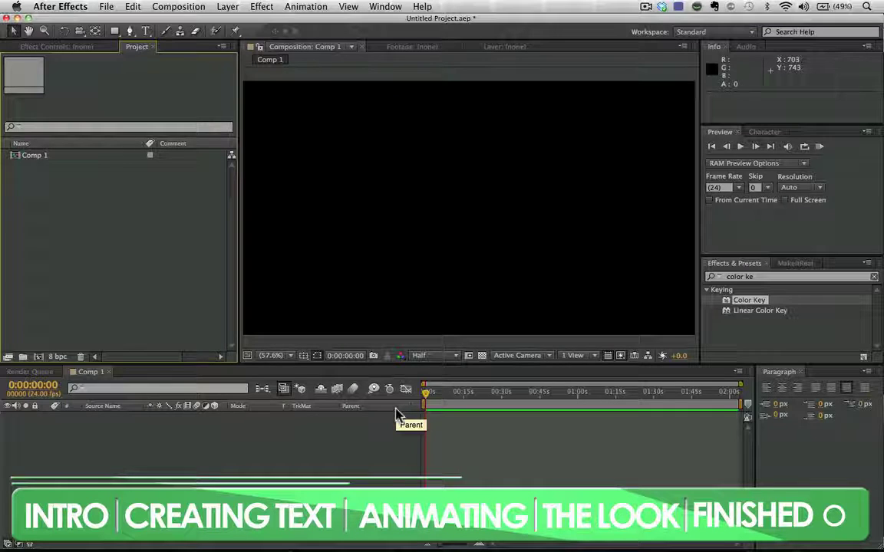
- Add an empty text layer and place the "Fun. - We Are Young (Cover).mov" clip beneath it in the Comp 1 timeline
click(150, 31)
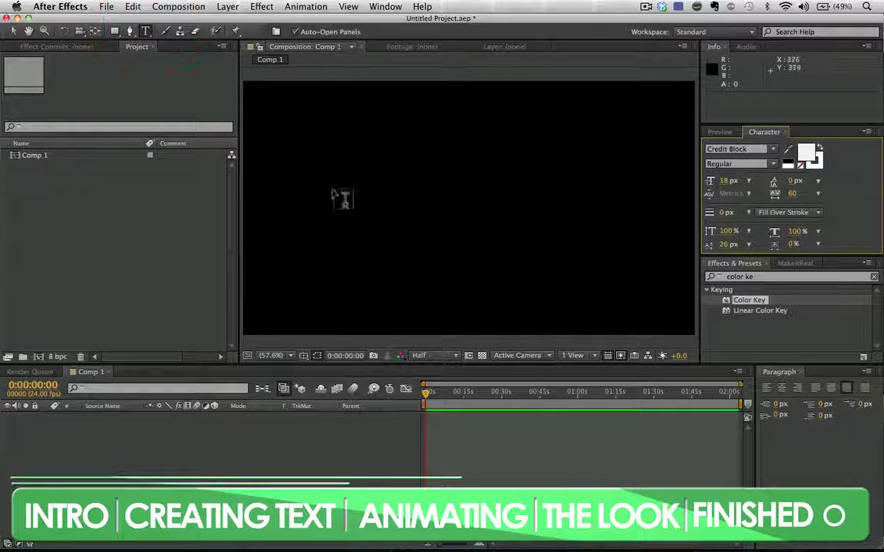
click(313, 172)
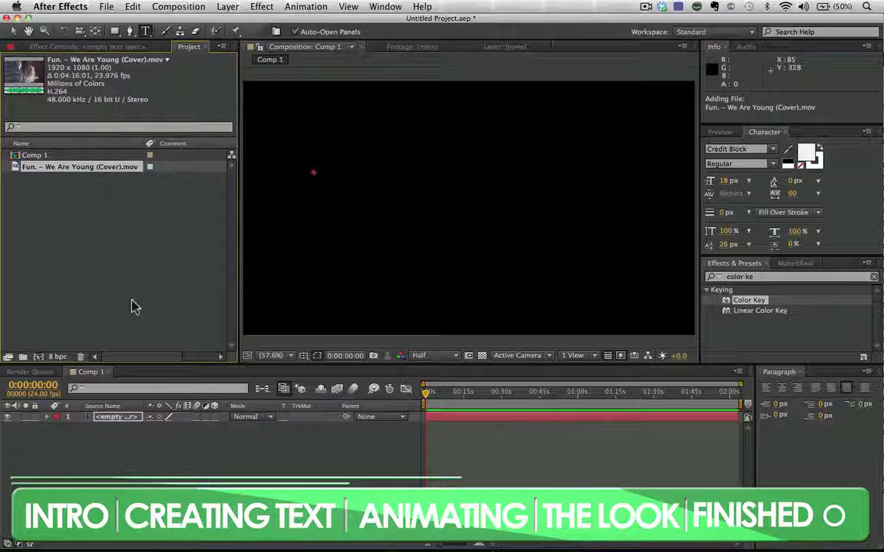
click(139, 226)
click(101, 168)
drag(103, 175, 168, 424)
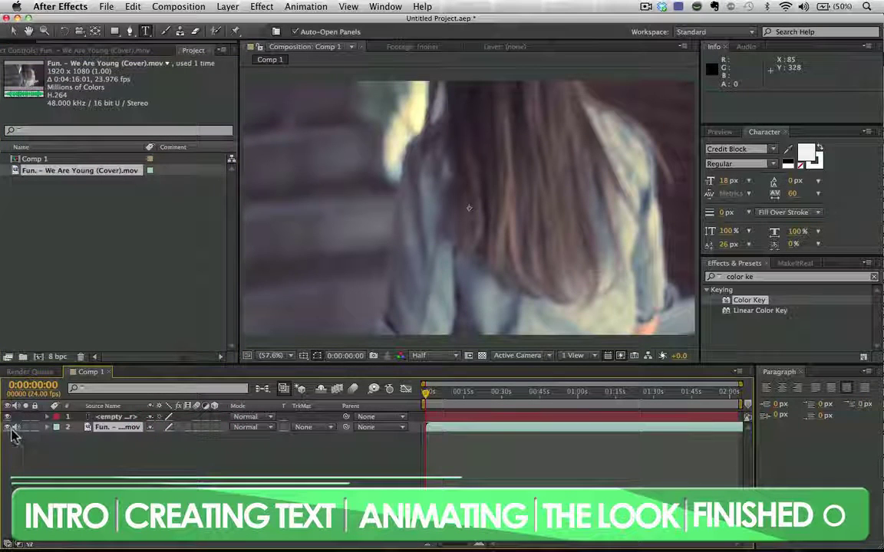
- Hide the video clip's picture and reveal its audio waveform in the timeline
click(7, 427)
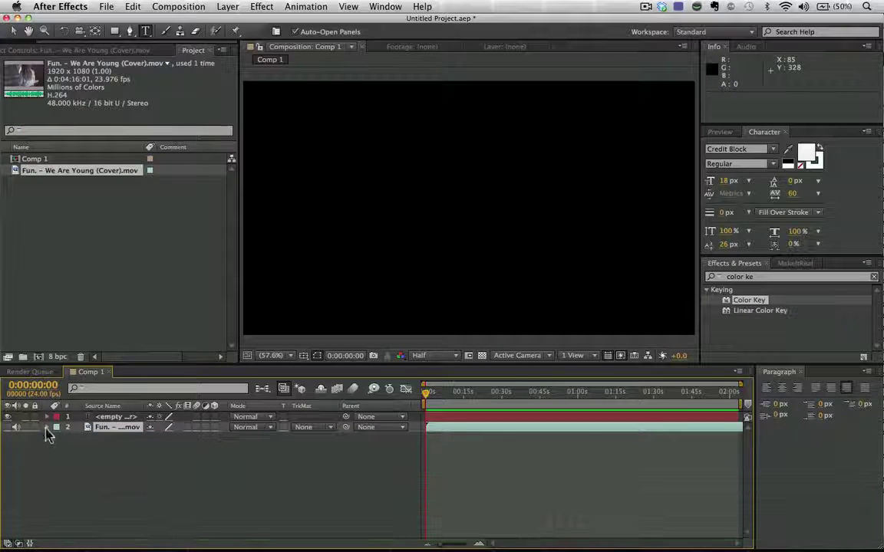
click(46, 427)
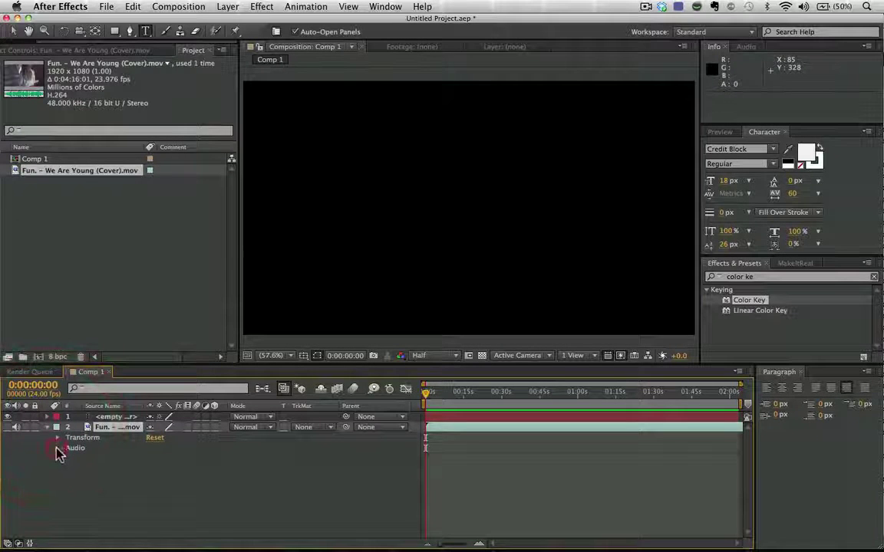
click(57, 448)
click(67, 469)
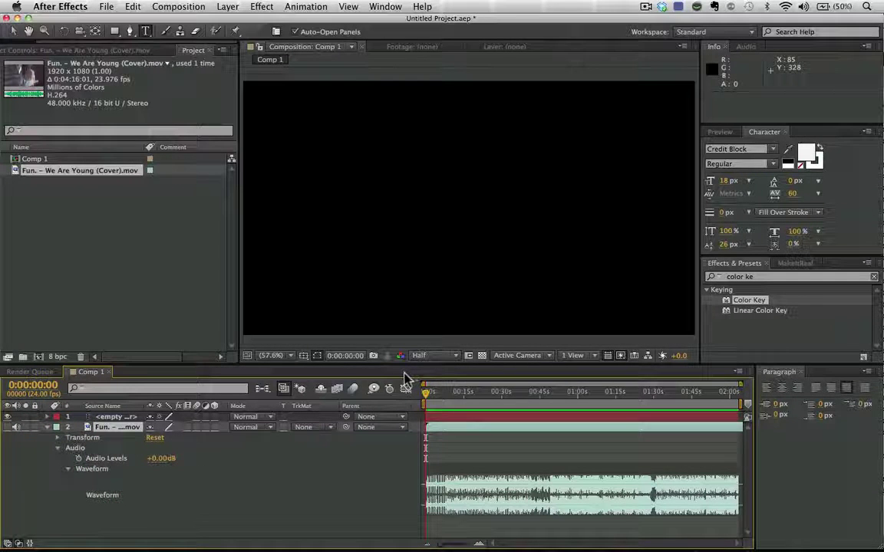
- Inspect the song's waveform and preview its audio from the start of the composition
scroll(418, 383, up, 5)
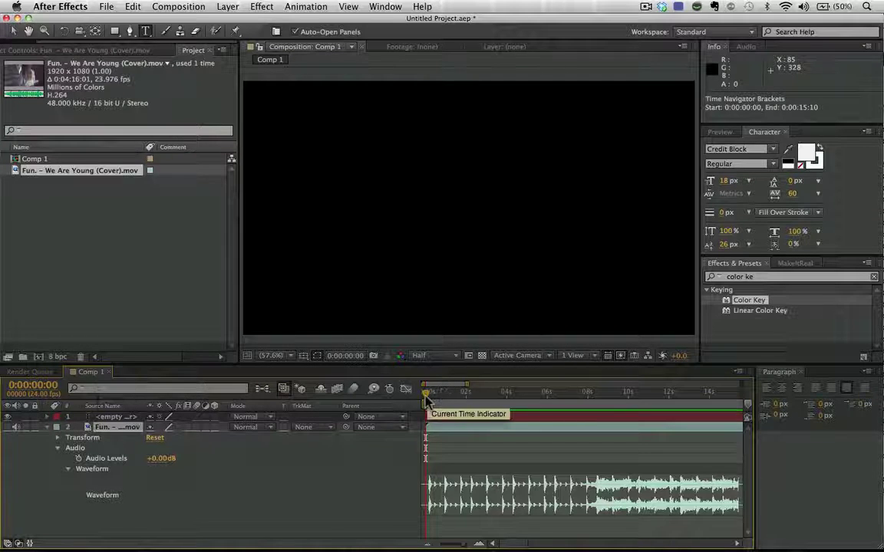
drag(426, 396, 664, 395)
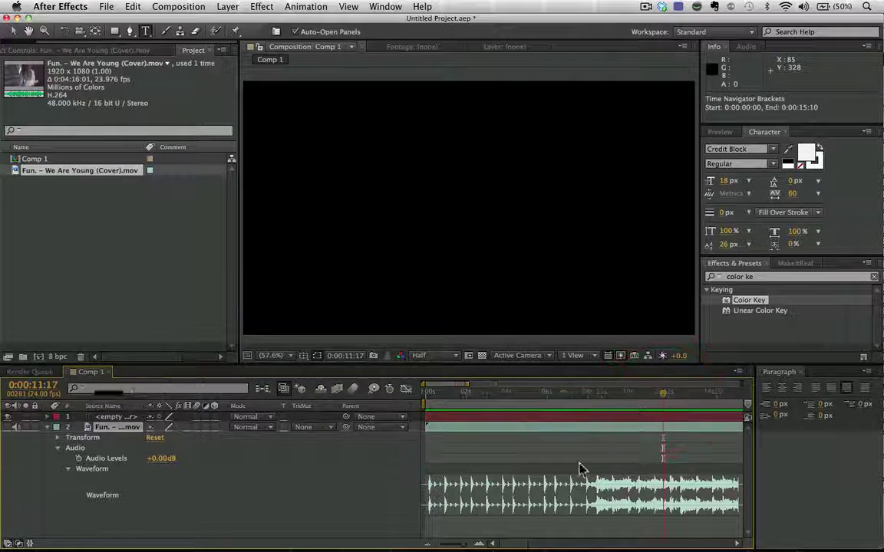
scroll(577, 468, down, 5)
drag(481, 395, 418, 406)
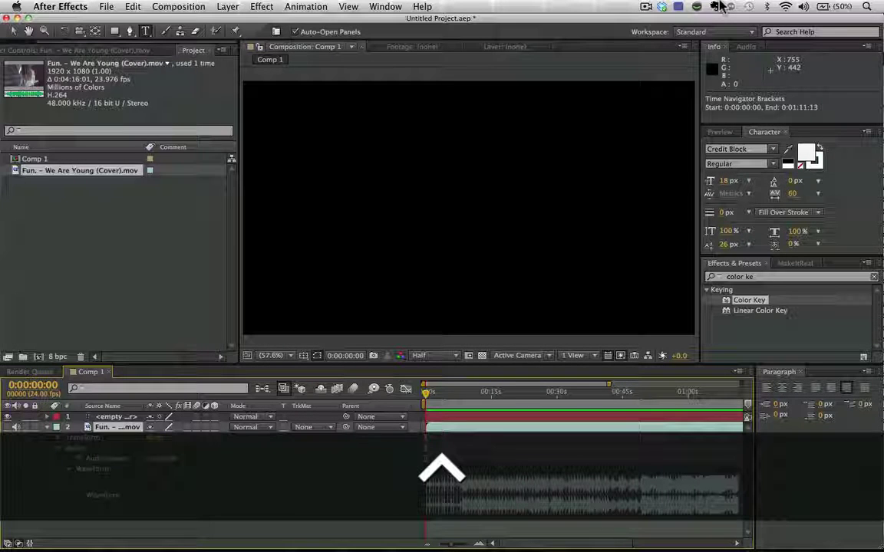
key(ctrl+period)
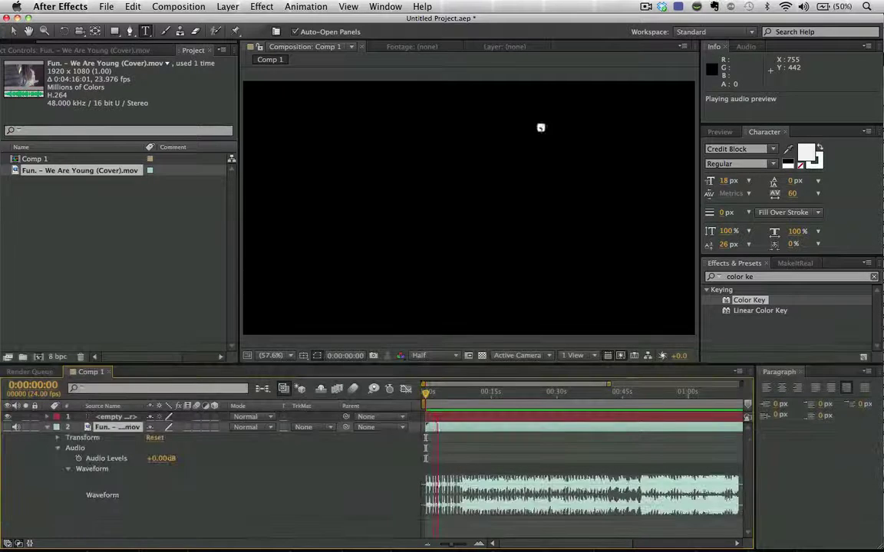
- Preview the song up to the chorus and start the work area at 0:00:49:02
drag(426, 397, 459, 401)
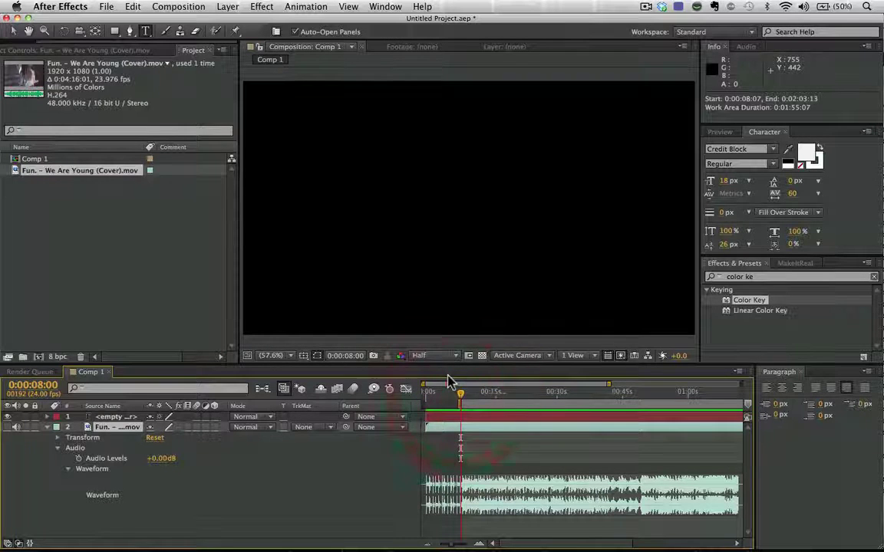
key(ctrl+period)
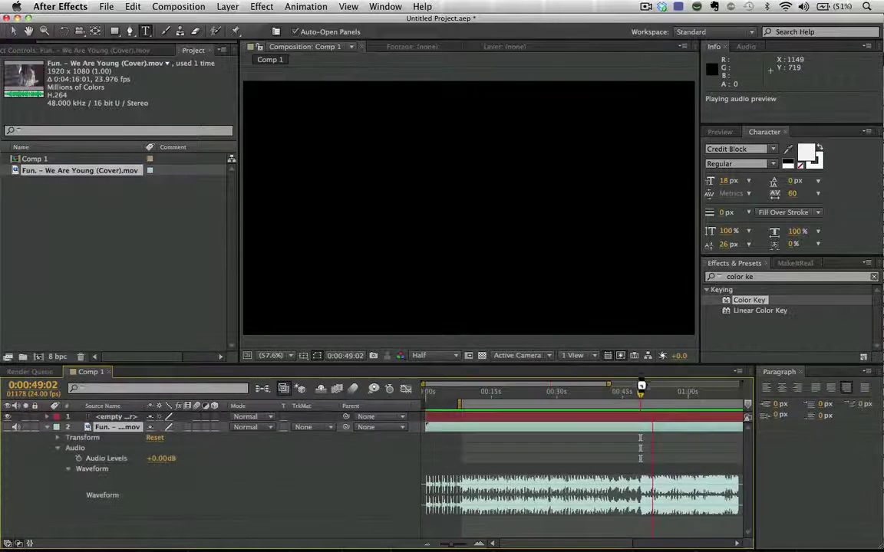
click(641, 403)
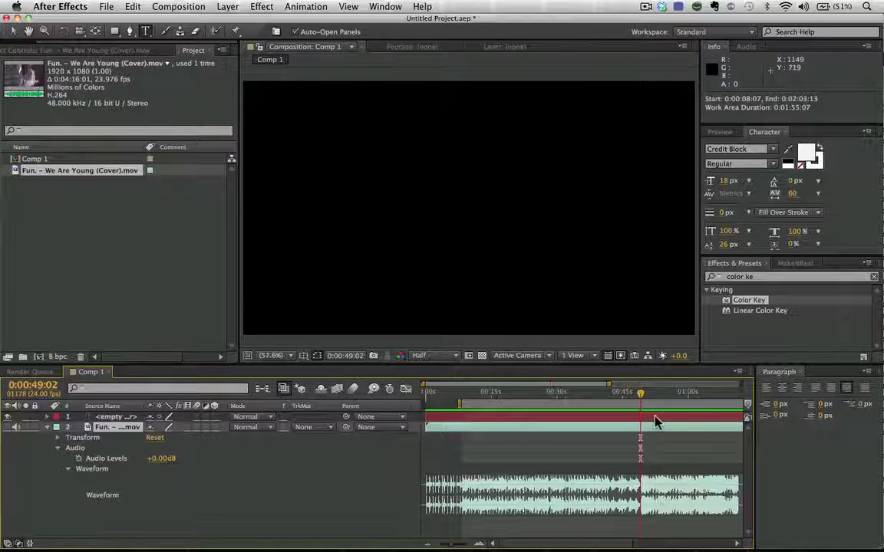
key(b)
drag(609, 384, 740, 384)
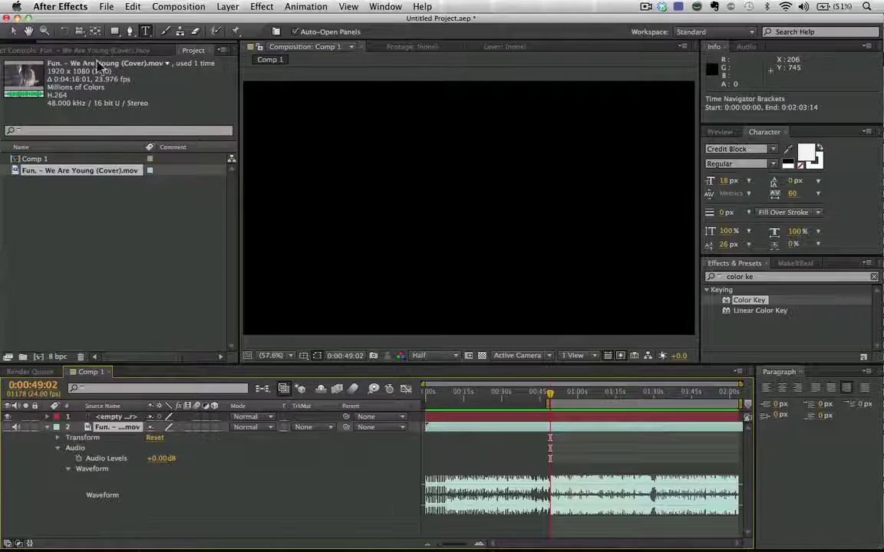
- Add a text layer reading "TONIGHT" in the upper-left part of the composition frame
click(337, 136)
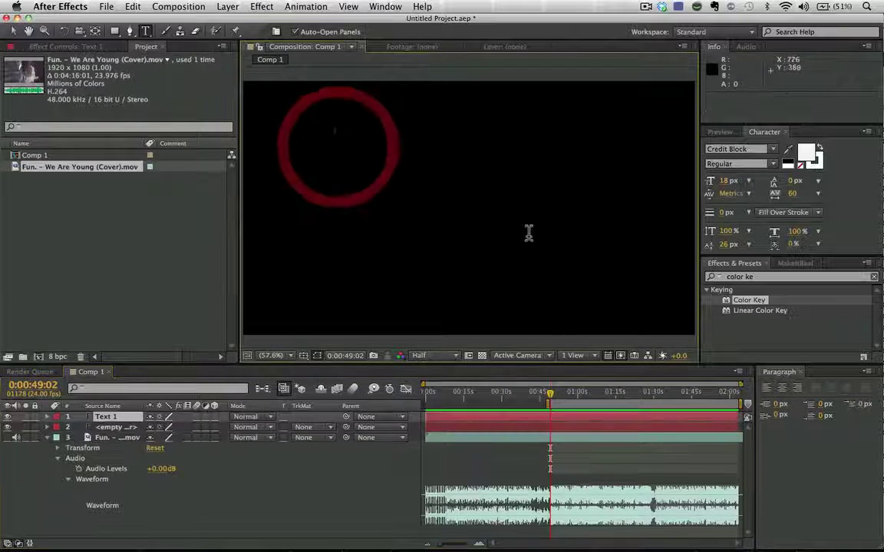
text(TONIGHT)
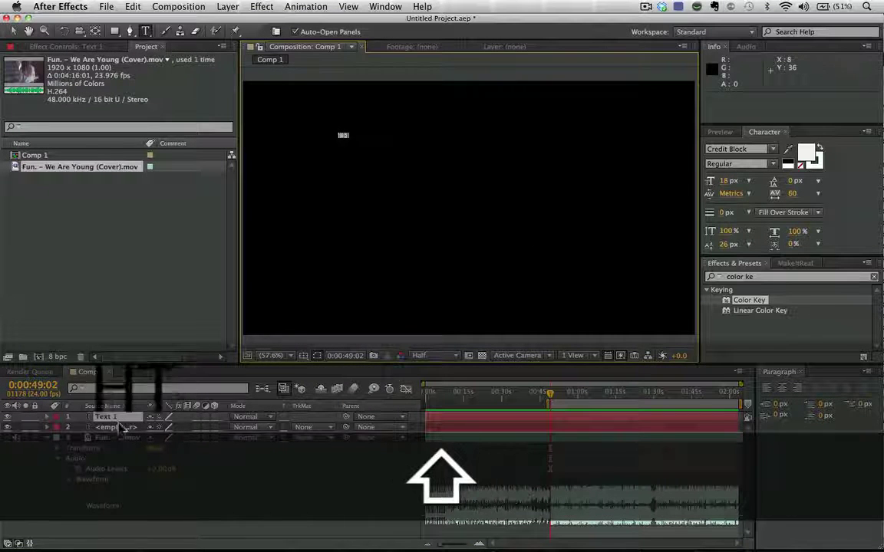
key(KP_Enter)
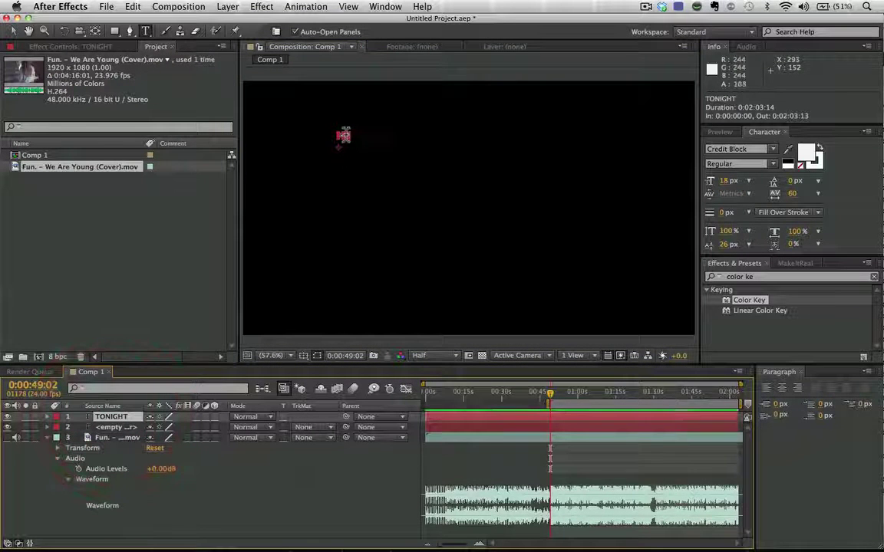
- Set the font of the TONIGHT text to Century Gothic
click(345, 135)
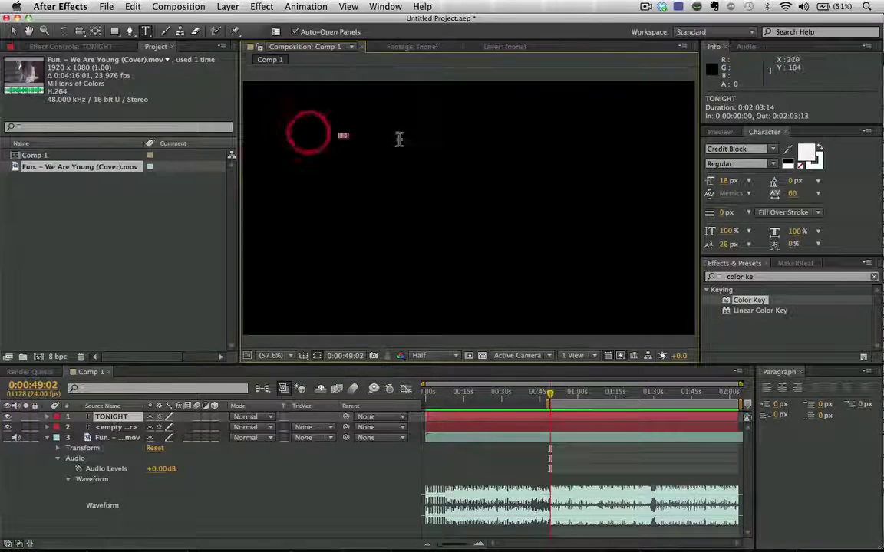
click(759, 149)
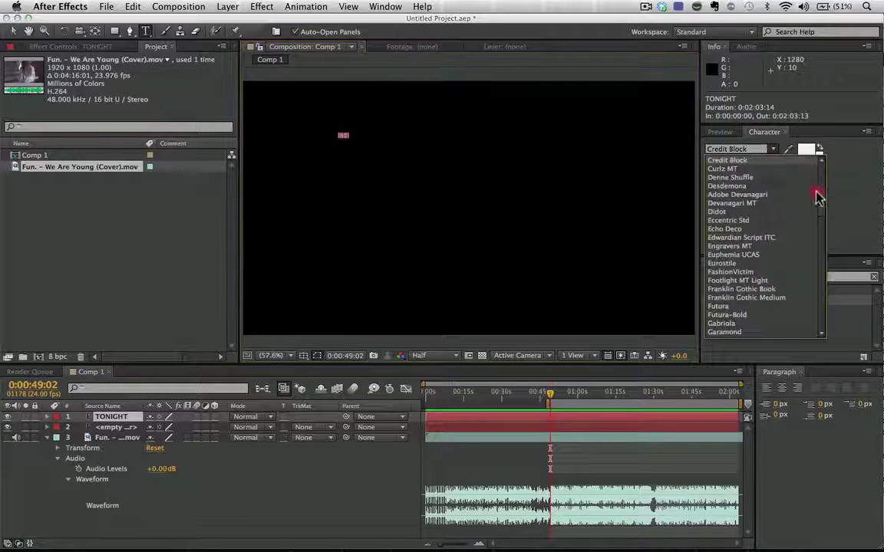
key(Down)
key(Return)
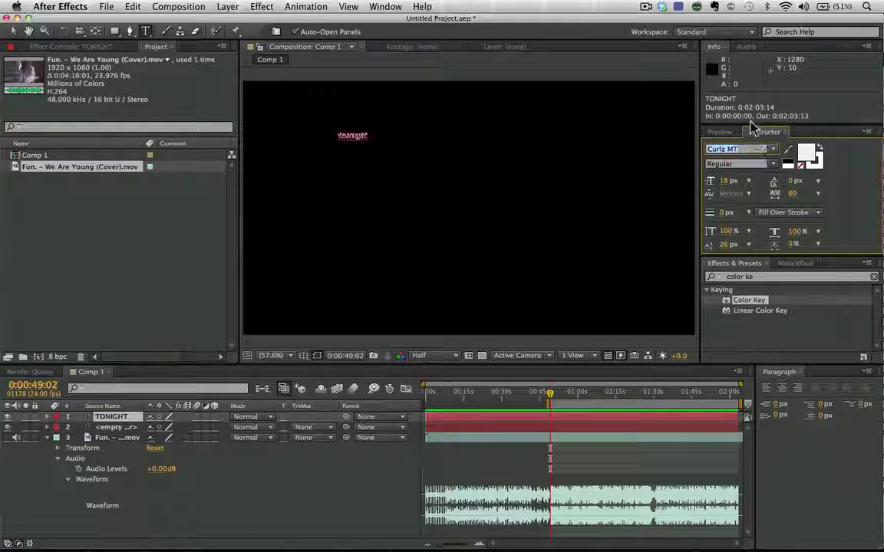
text(cent)
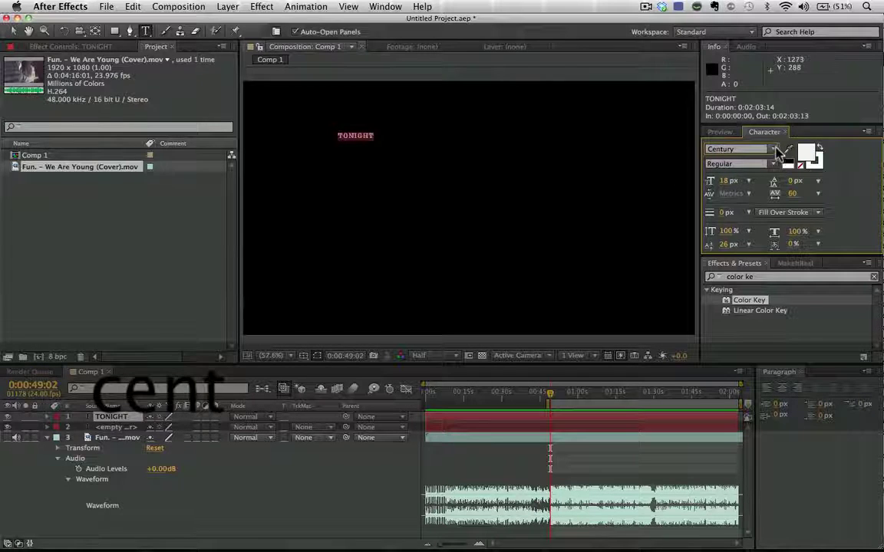
click(774, 150)
click(762, 166)
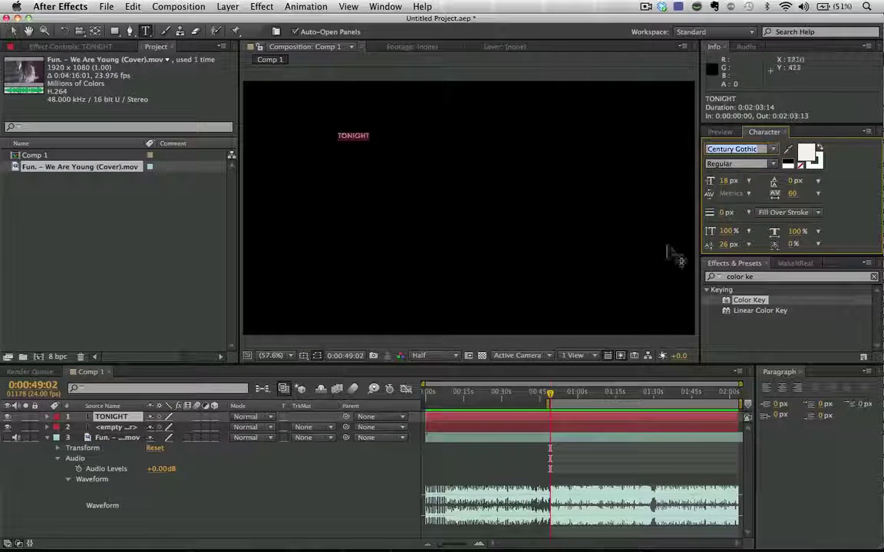
- Scale the TONIGHT layer to 730% and move it down into the frame, to a position of about 196, 523
click(115, 417)
key(s)
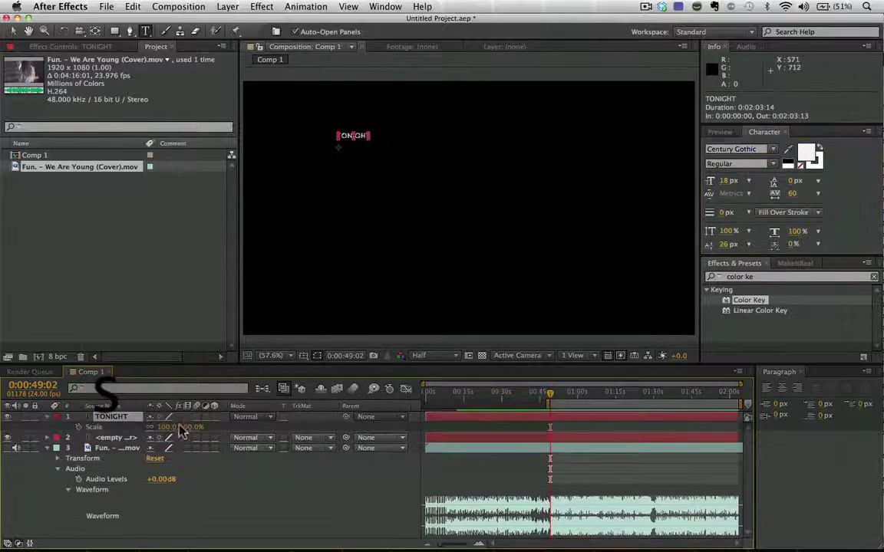
drag(180, 427, 203, 426)
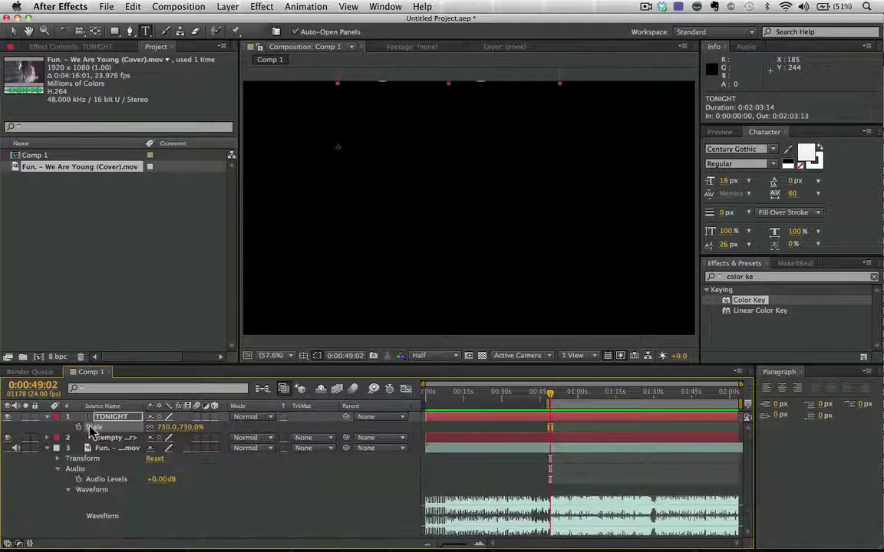
key(v)
drag(389, 80, 356, 203)
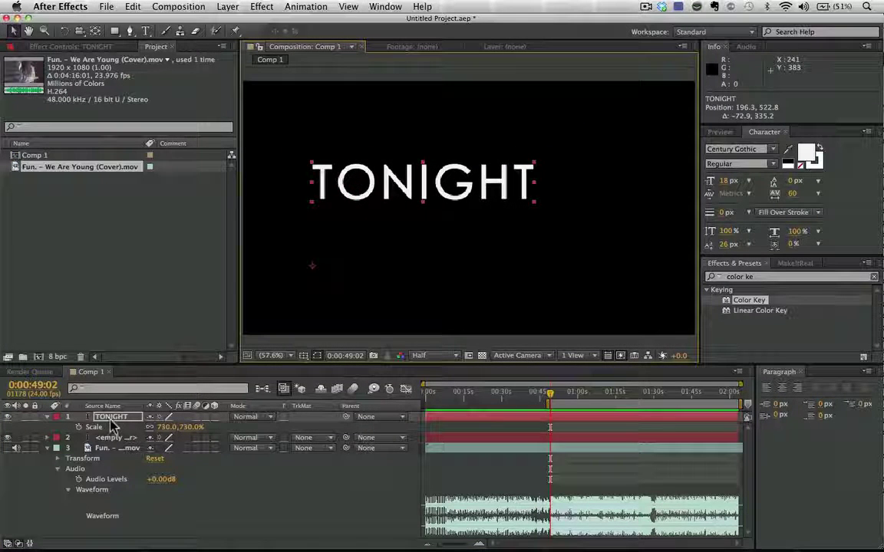
- Expand the TONIGHT layer's Transform properties in the timeline
click(48, 417)
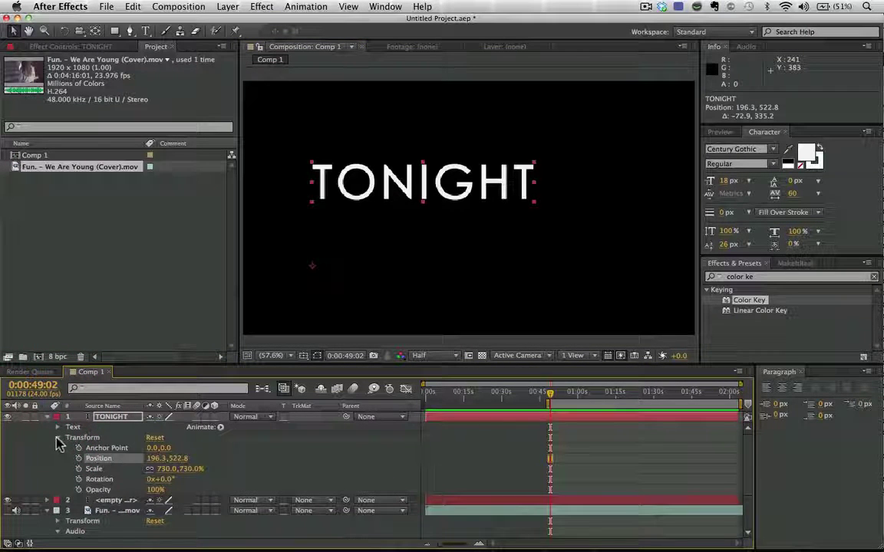
click(58, 438)
click(57, 438)
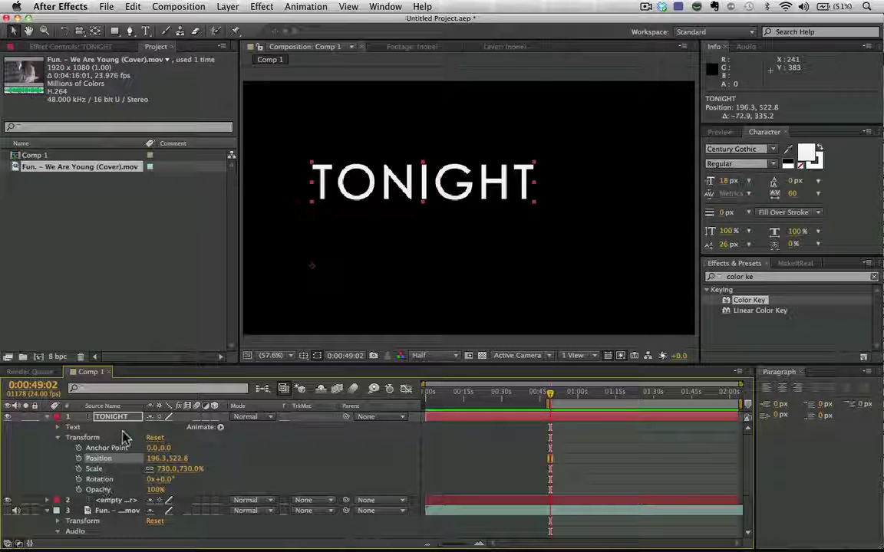
- Move the TONIGHT layer's anchor point to just below the letters O and N with the Pan Behind tool
click(104, 448)
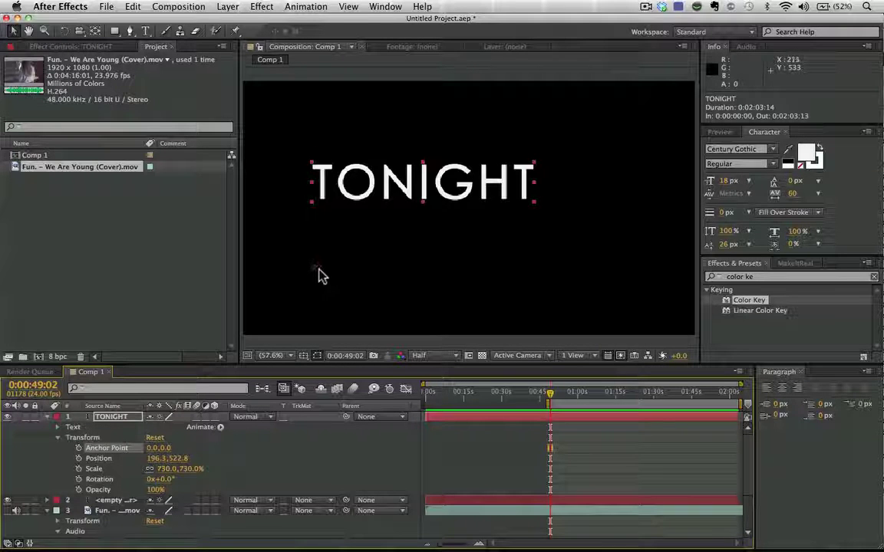
click(96, 34)
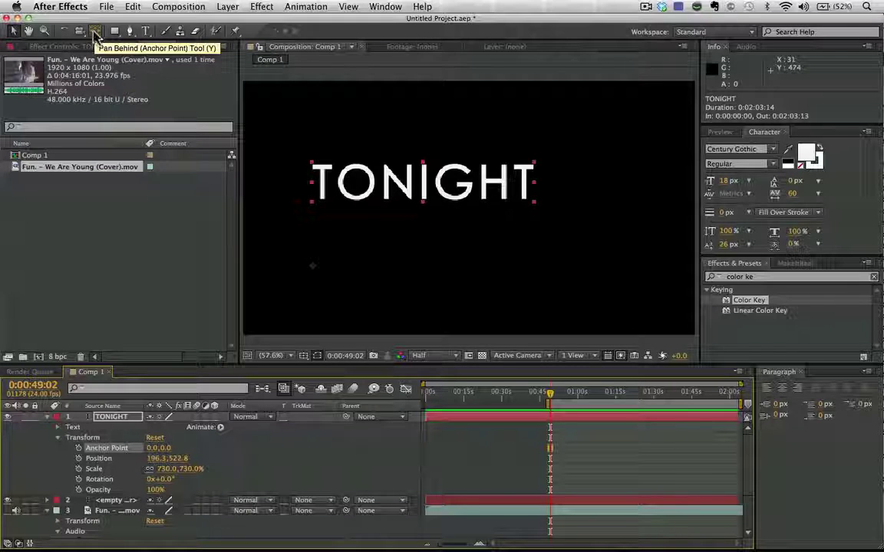
key(y)
click(314, 268)
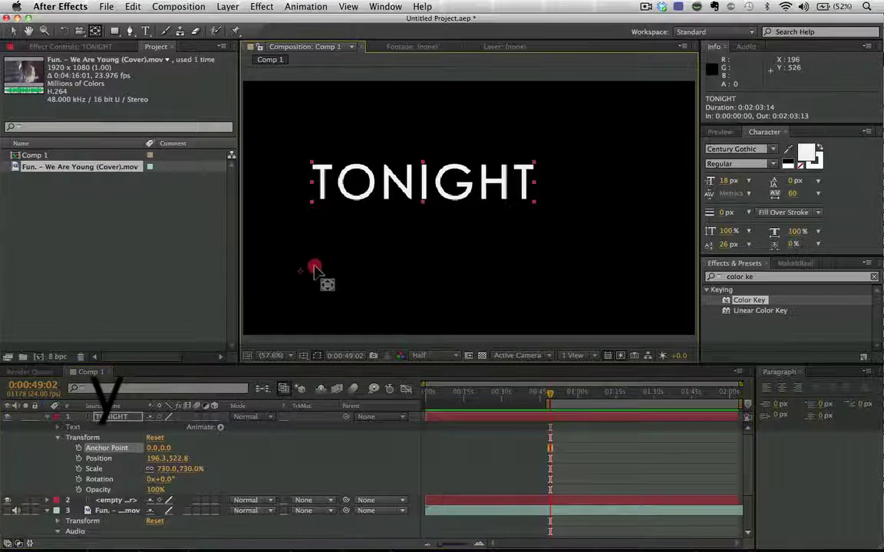
drag(314, 269, 368, 235)
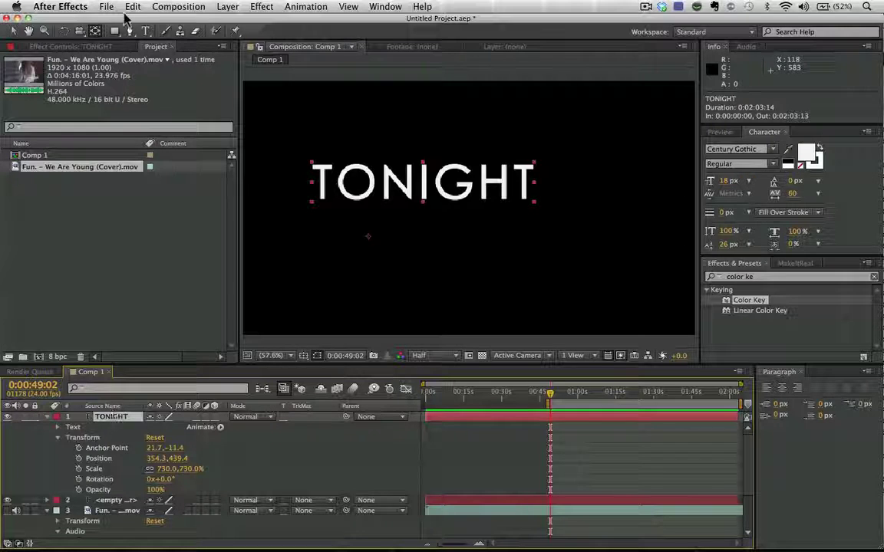
- Rotate the TONIGHT layer two full turns counterclockwise around its anchor point, back to level, with the Rotation tool
click(64, 31)
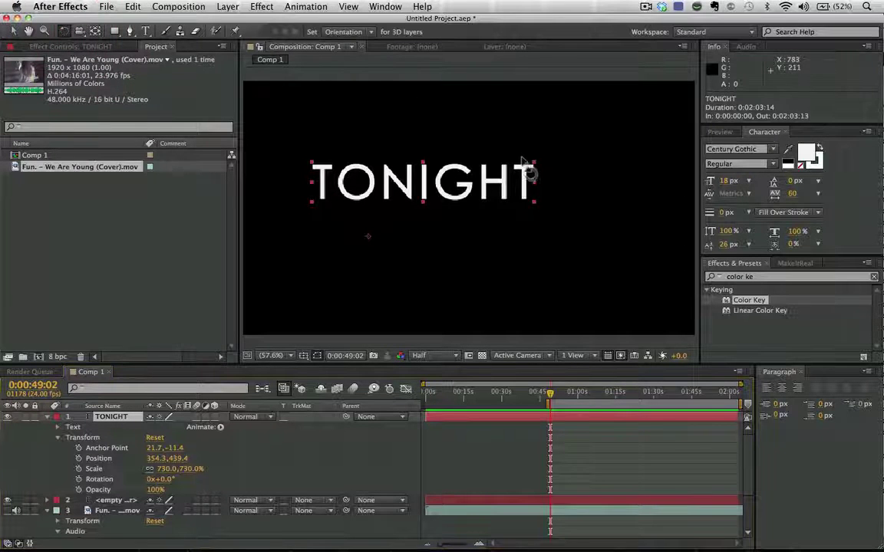
drag(535, 167, 487, 283)
drag(482, 253, 415, 212)
- Move the anchor point to the upper part of TONIGHT's final T, try rotating the text around it, and undo the rotation
key(y)
drag(370, 243, 399, 234)
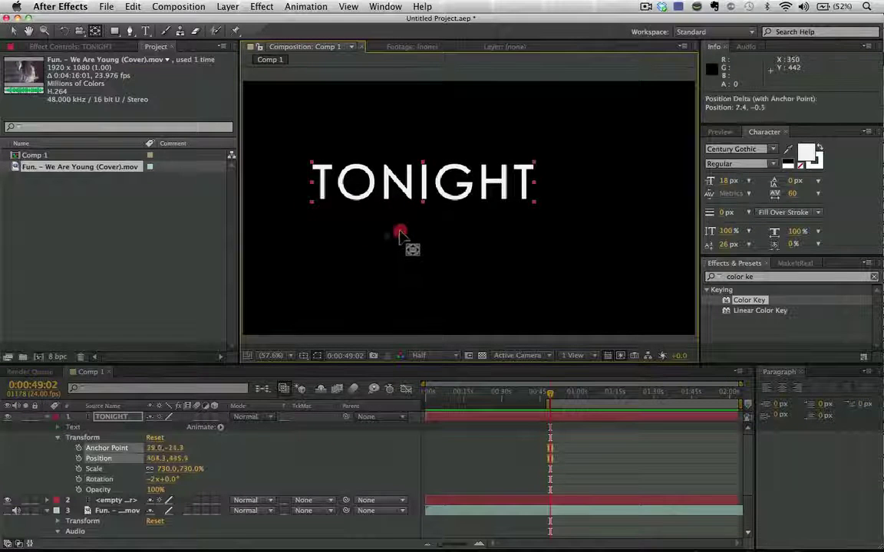
drag(507, 180, 460, 185)
key(w)
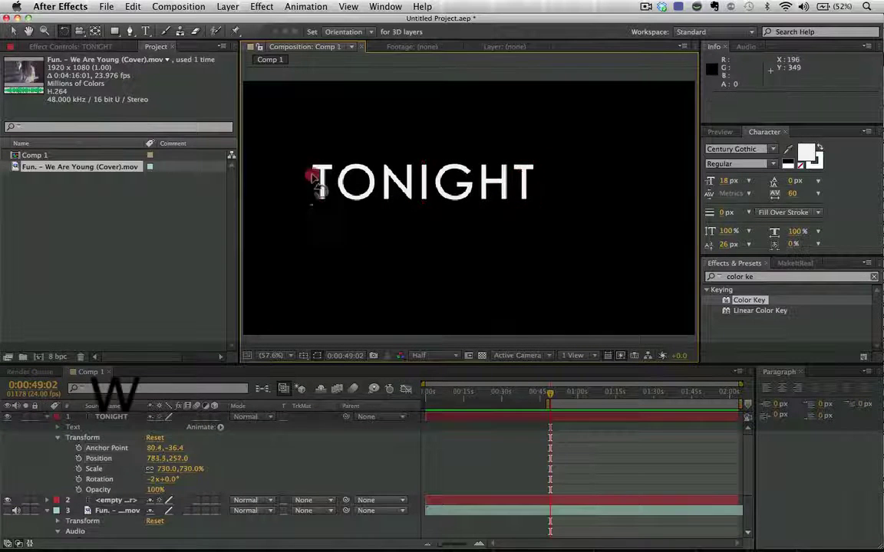
click(346, 156)
drag(335, 208, 414, 232)
key(super+z)
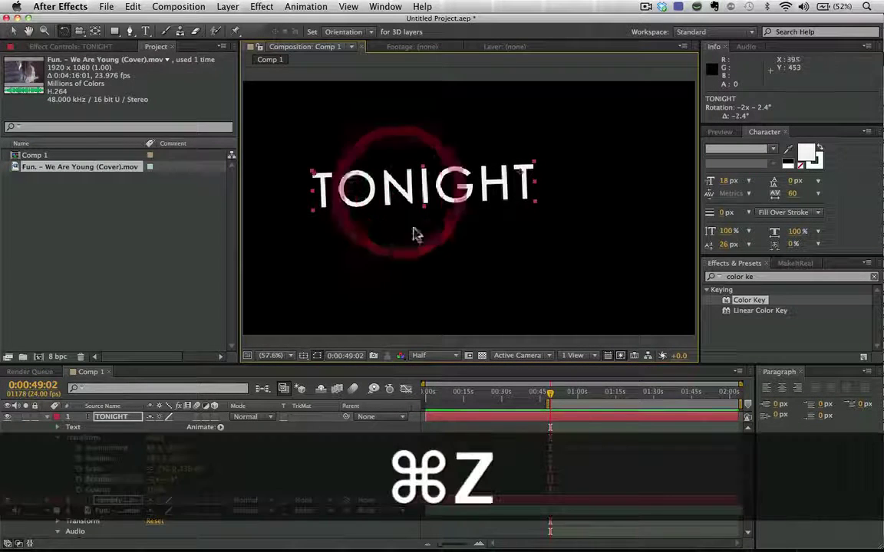
- Move TONIGHT's anchor point to the bottom centre of the word and scale the layer to 904%
key(y)
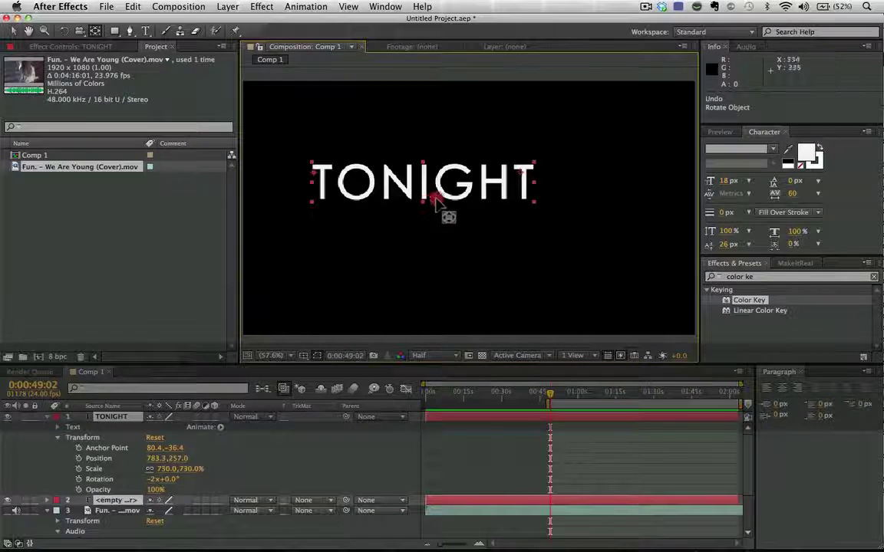
click(511, 183)
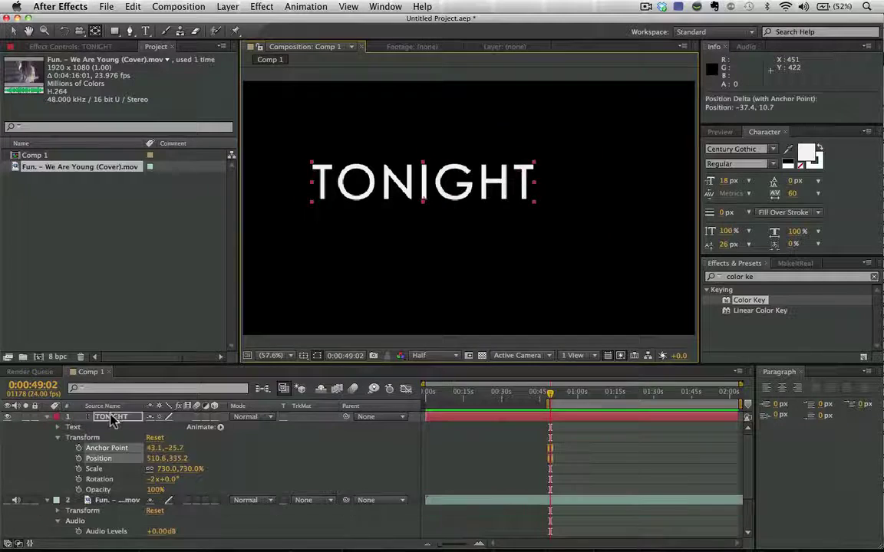
click(113, 419)
key(s)
drag(170, 427, 217, 444)
- Set the TONIGHT text to Bold with a tracking of -55
click(119, 418)
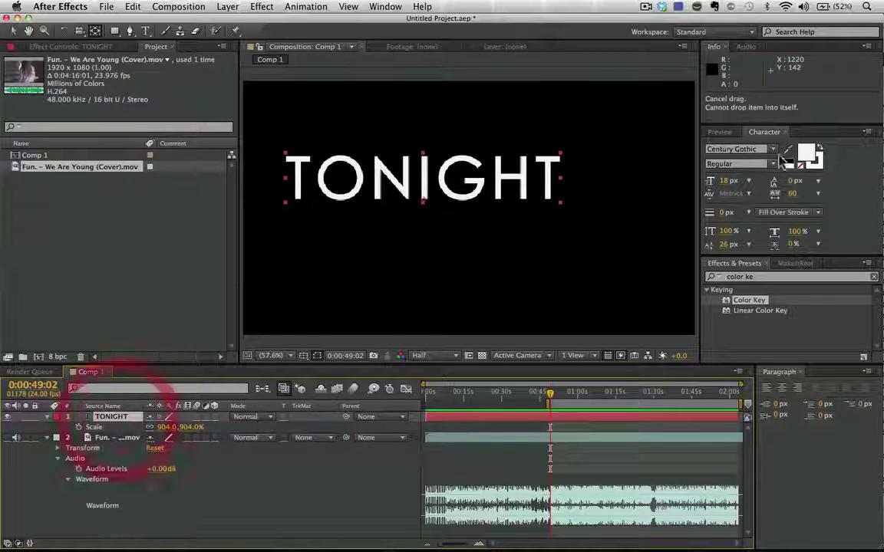
drag(773, 164, 741, 217)
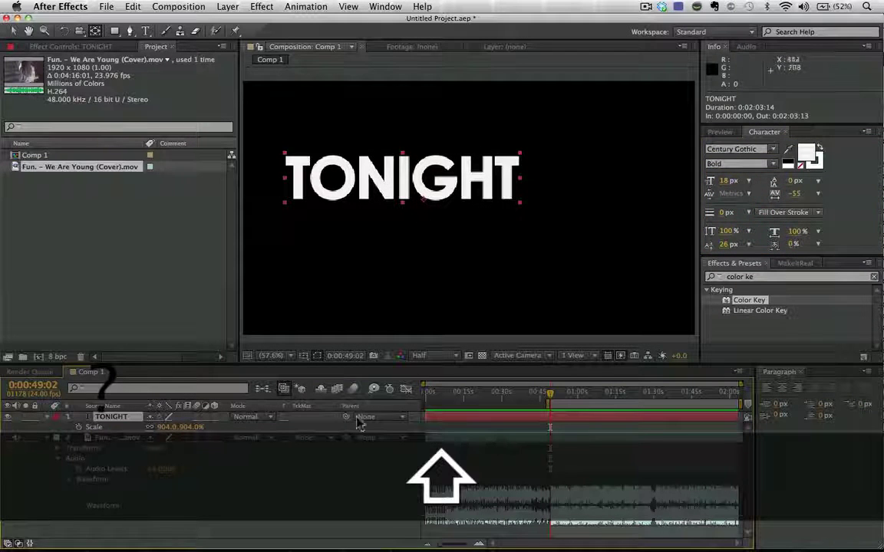
- Show the title and action safe guides and move TONIGHT up to the top of the safe area, to about 630, 205
click(307, 355)
click(315, 366)
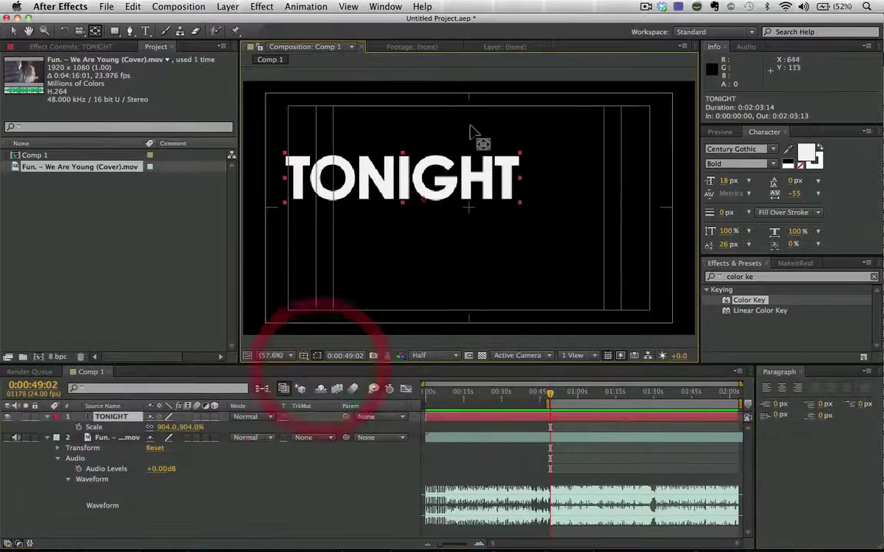
key(v)
drag(404, 188, 449, 141)
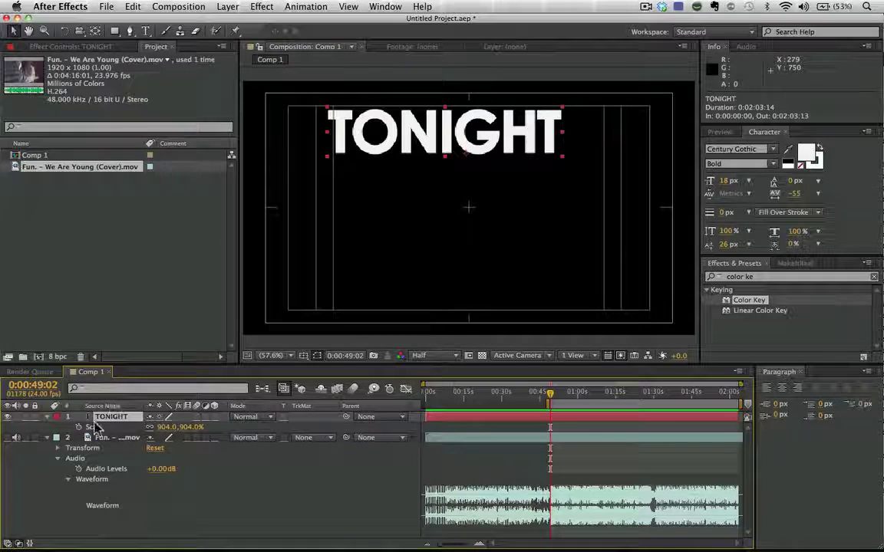
- Reveal the TONIGHT layer's Scale, Rotation, Position, Anchor Point and Opacity properties one at a time in the timeline
key(s)
key(s)
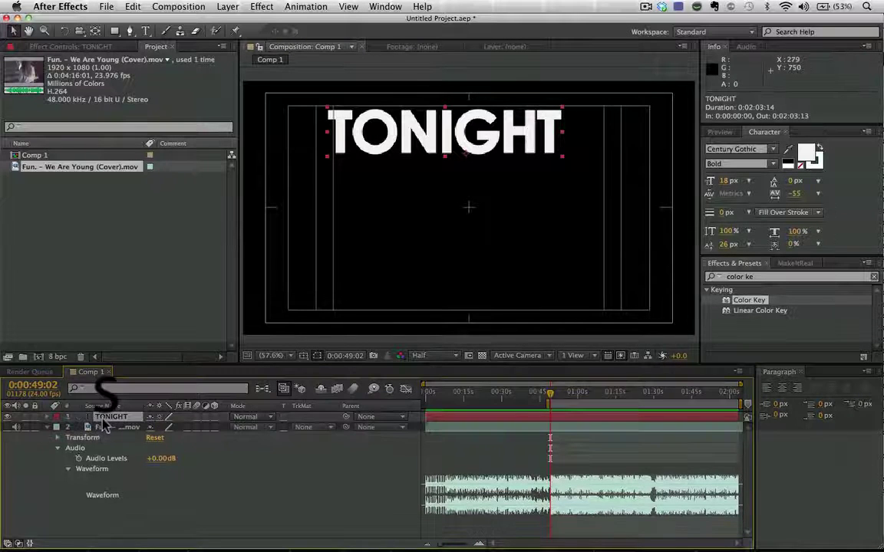
key(s)
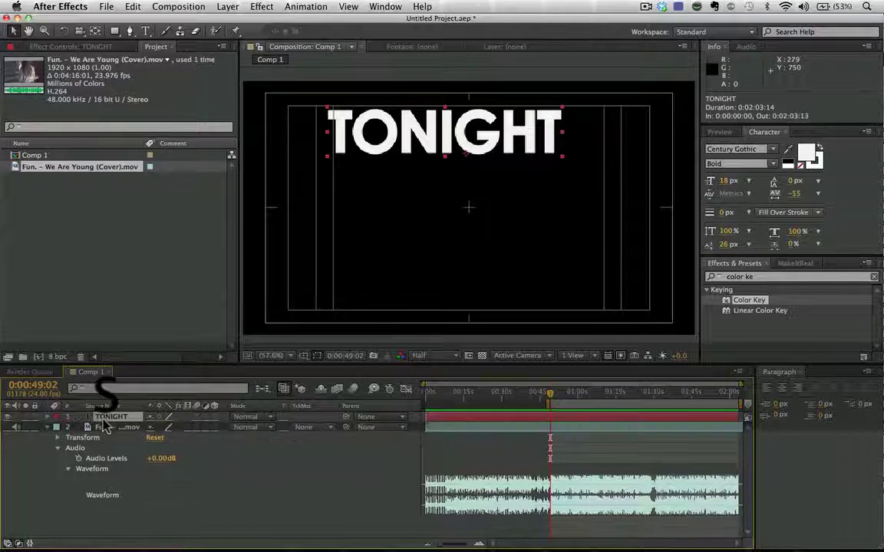
key(r)
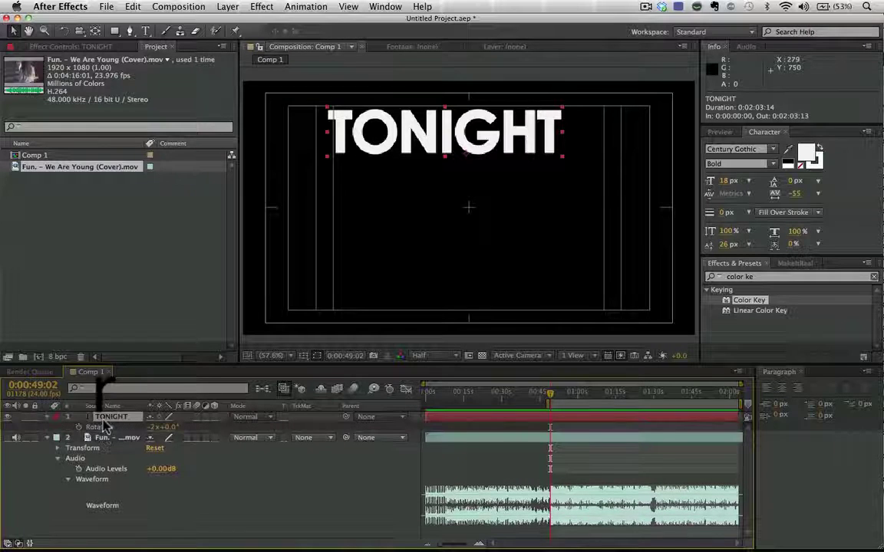
key(r)
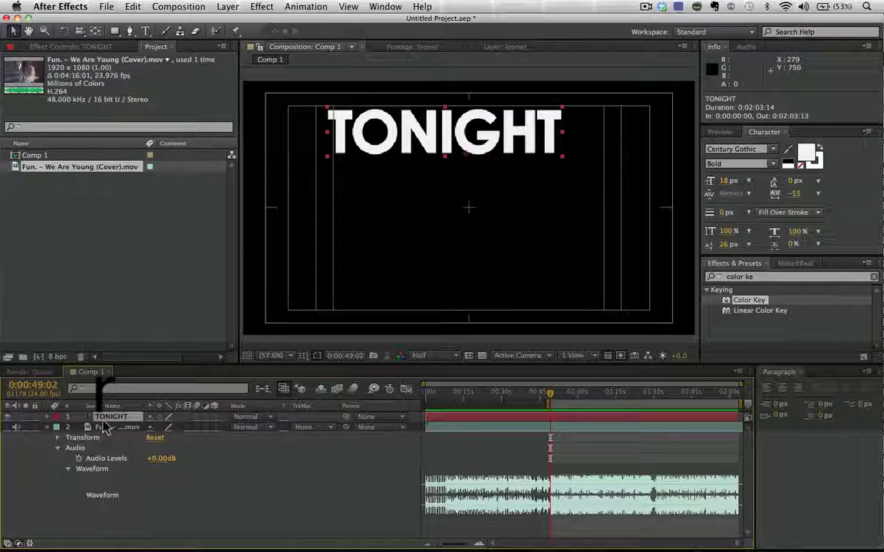
key(p)
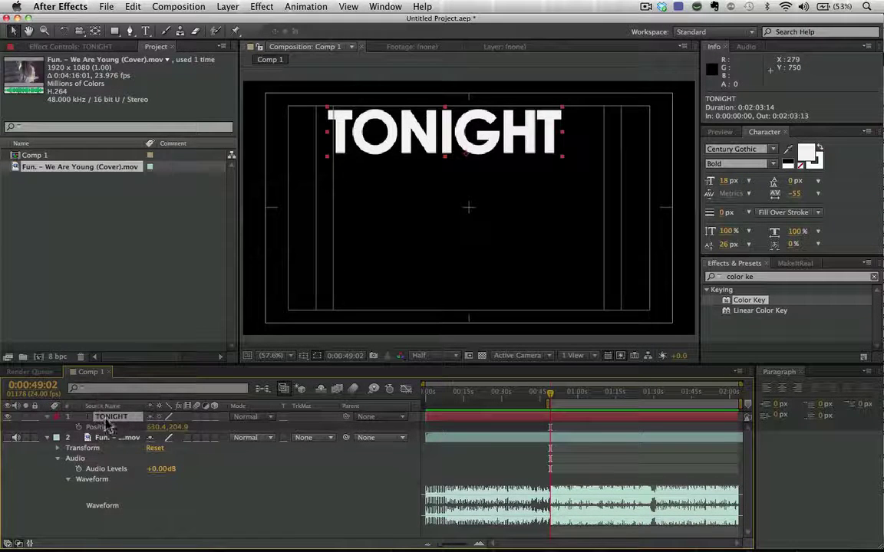
key(a)
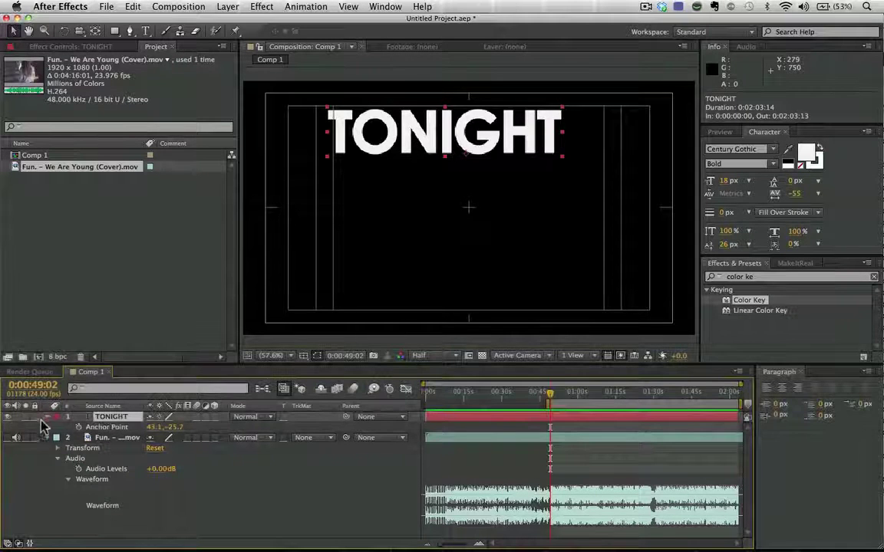
click(48, 418)
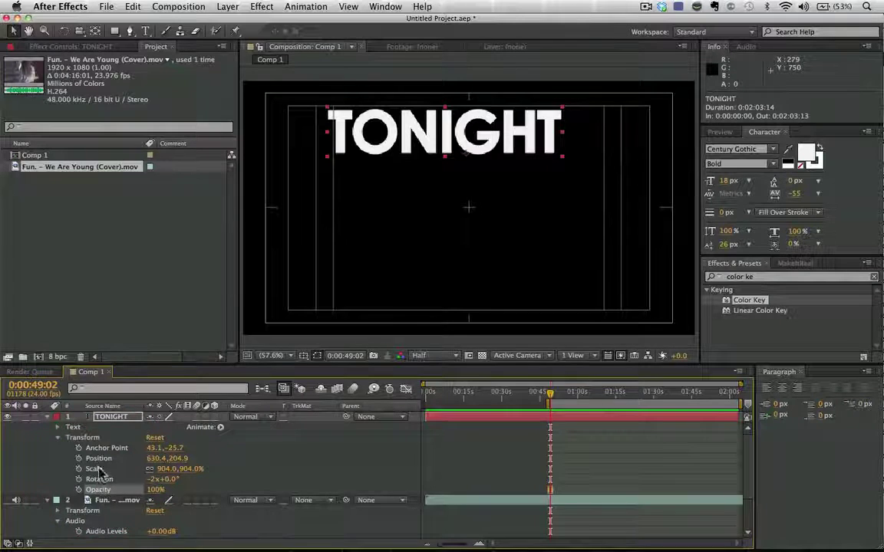
click(111, 418)
key(t)
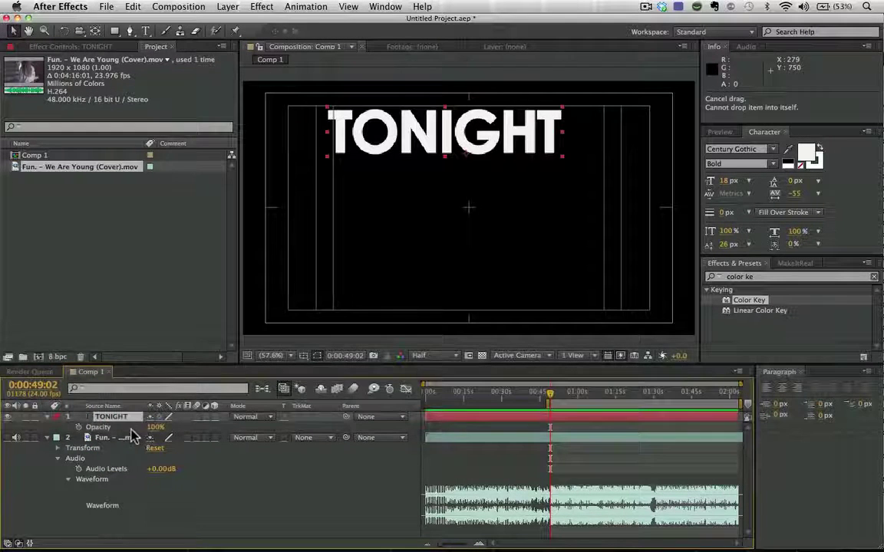
key(t)
- Duplicate the TONIGHT layer, move the copy straight down to about 630, 347, and change its text to "WE"
click(113, 417)
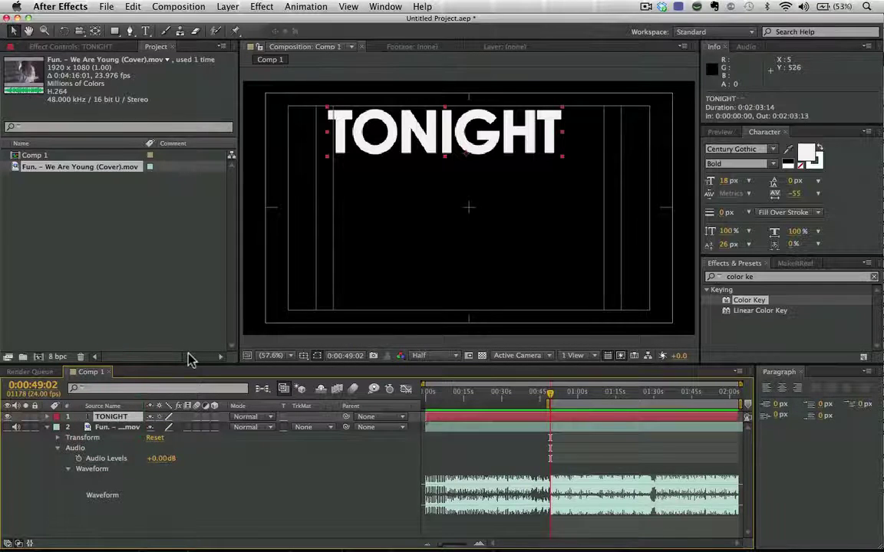
key(super+d)
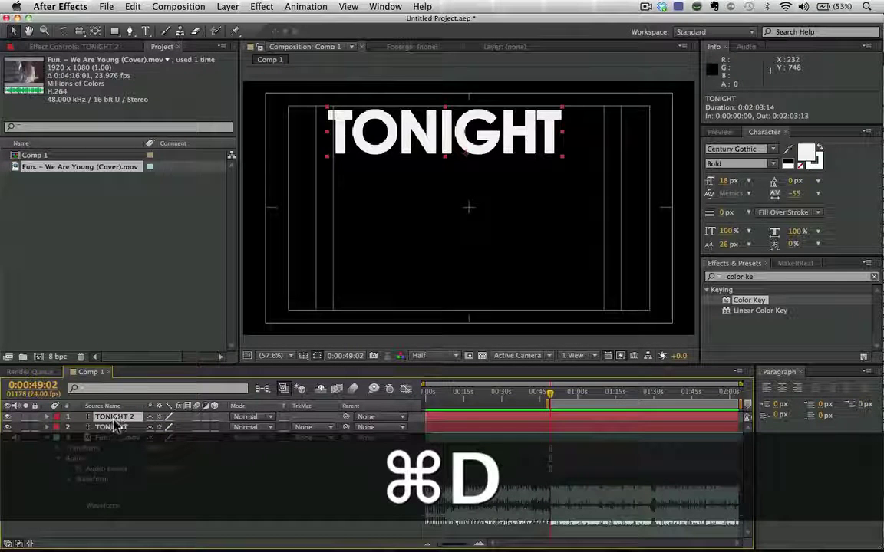
key(v)
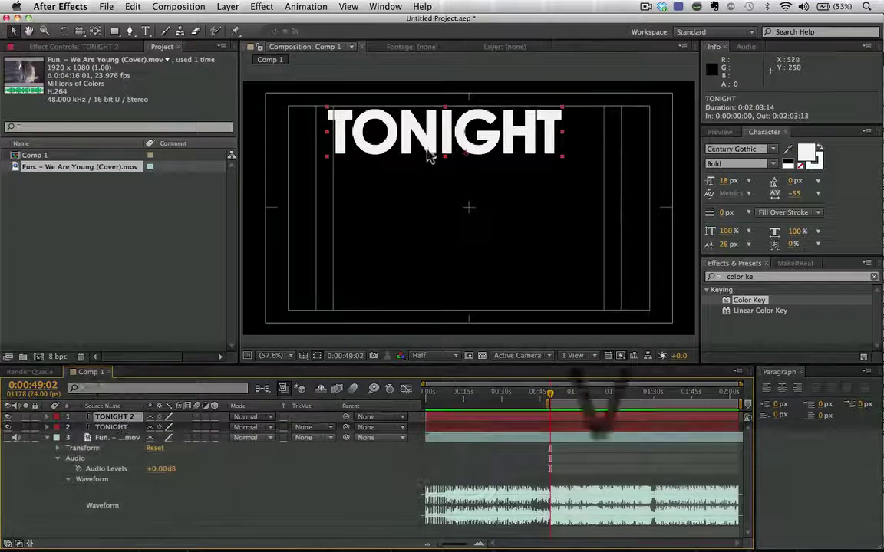
drag(387, 138, 419, 186)
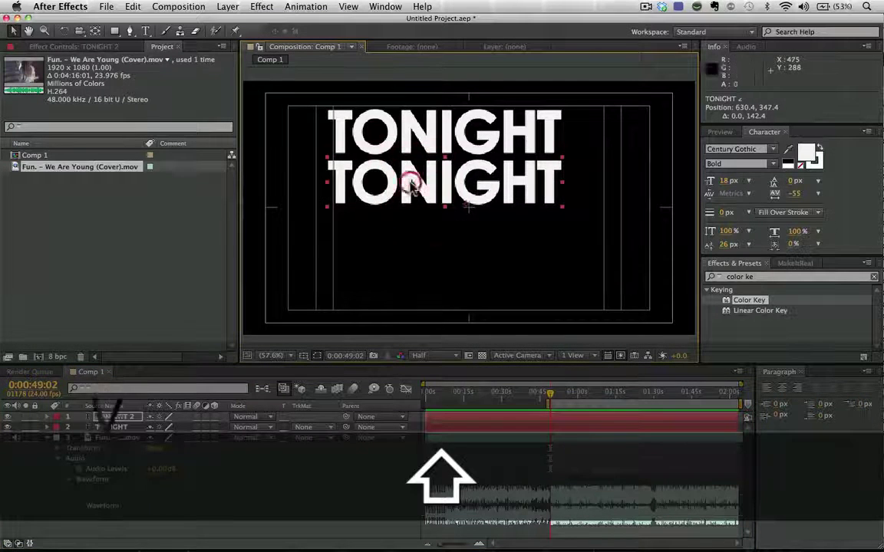
double_click(414, 186)
text(WE)
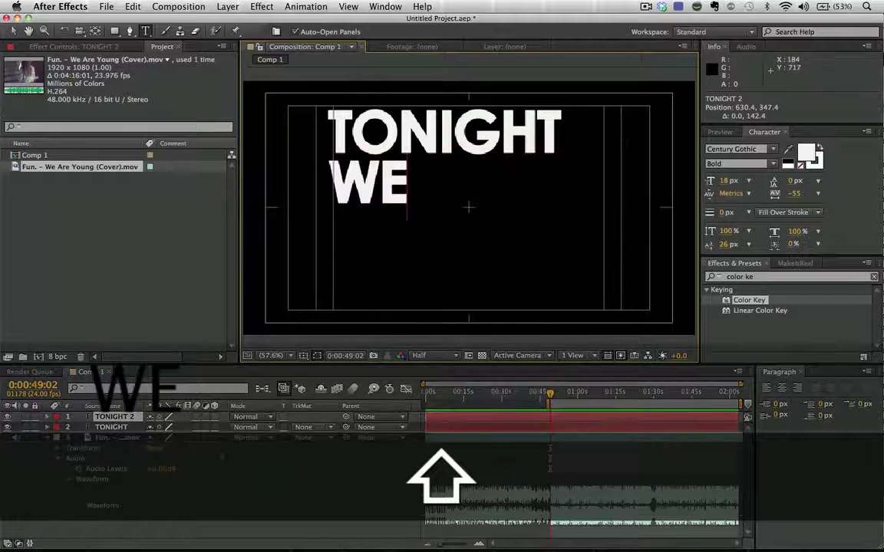
click(120, 418)
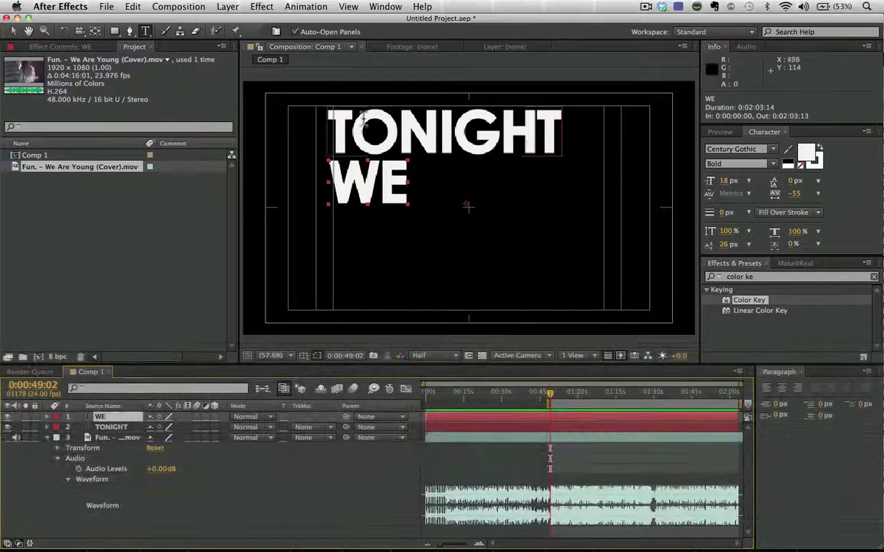
- Duplicate the WE layer, change the copy's text to "ARE", and place it after WE on the same line, at about 912, 347
click(100, 418)
key(super+d)
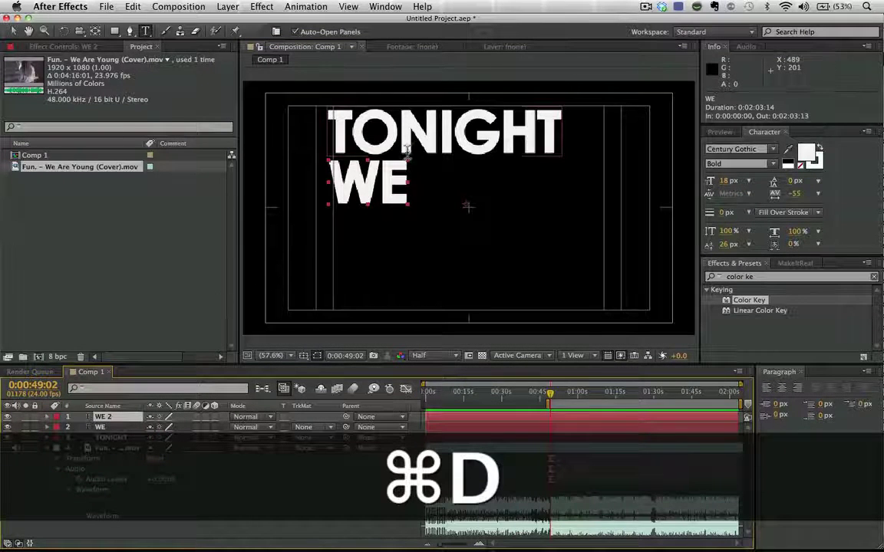
key(v)
drag(363, 187, 448, 187)
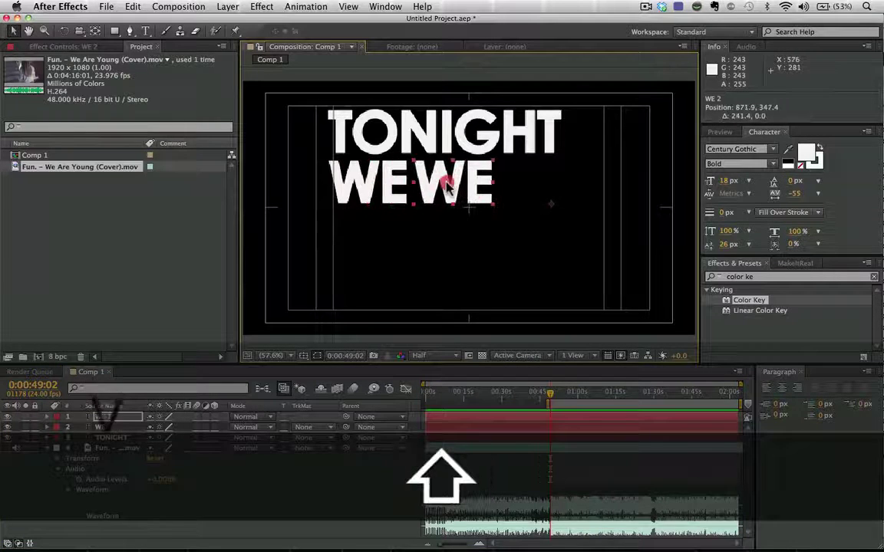
double_click(447, 187)
text(ARE)
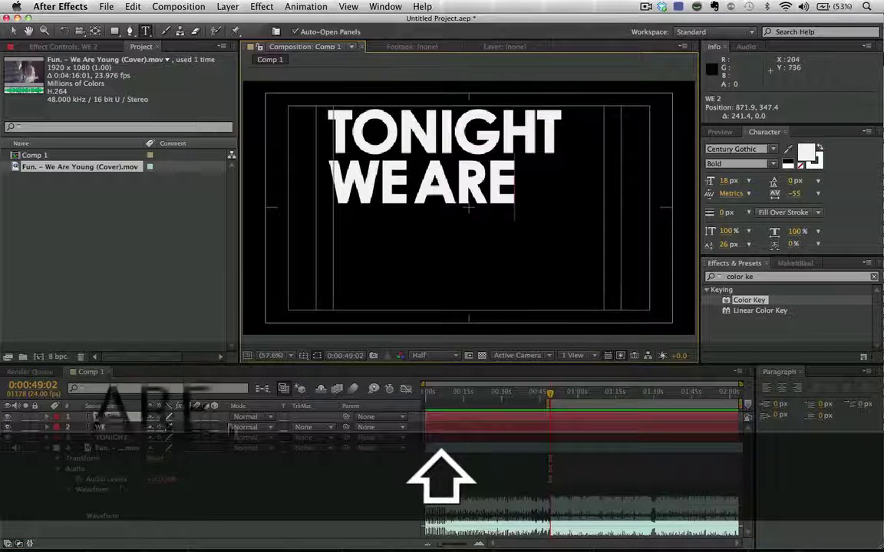
click(108, 426)
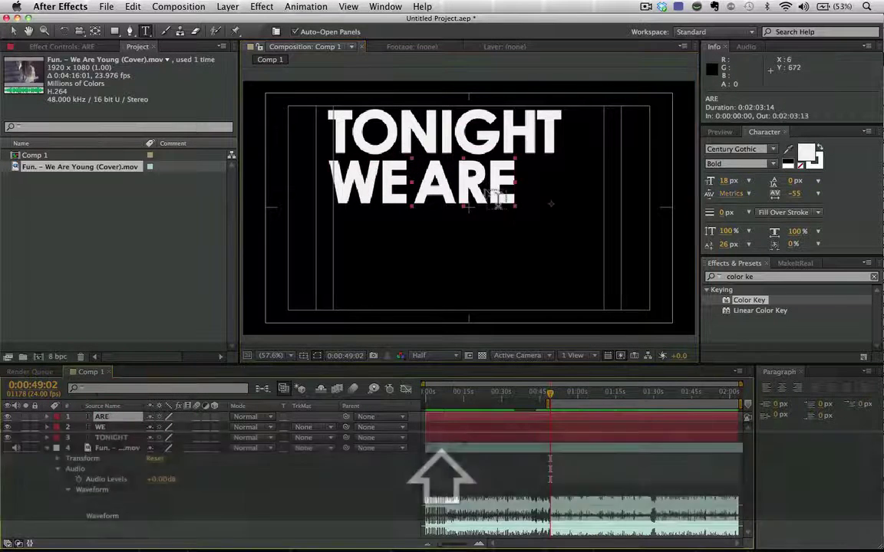
key(v)
drag(421, 168, 476, 192)
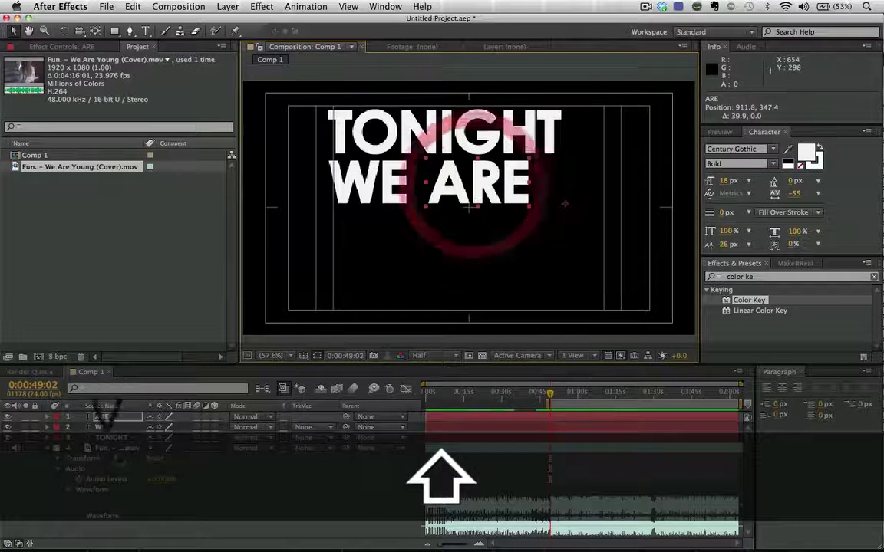
- Duplicate the ARE layer, place the copy on a third line at about 637, 511, and change its text to "YOUNG"
click(100, 416)
key(super+d)
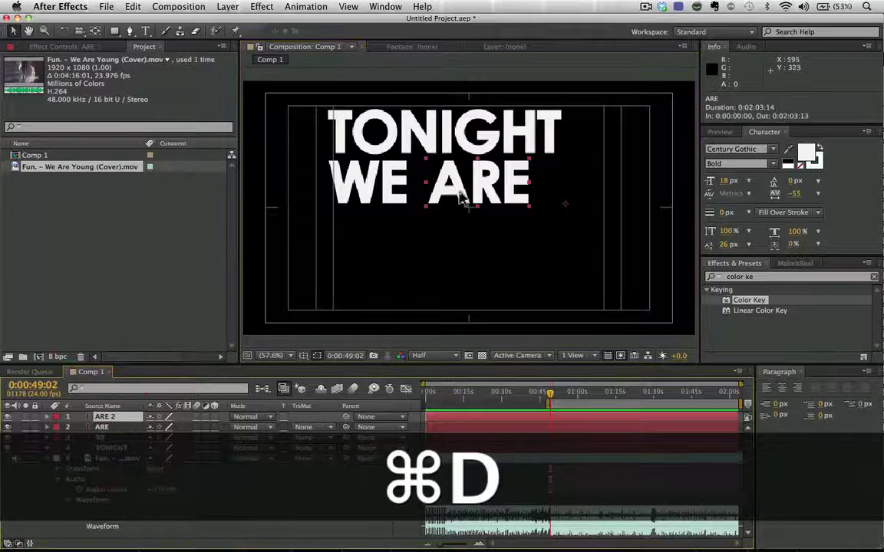
drag(469, 198, 379, 247)
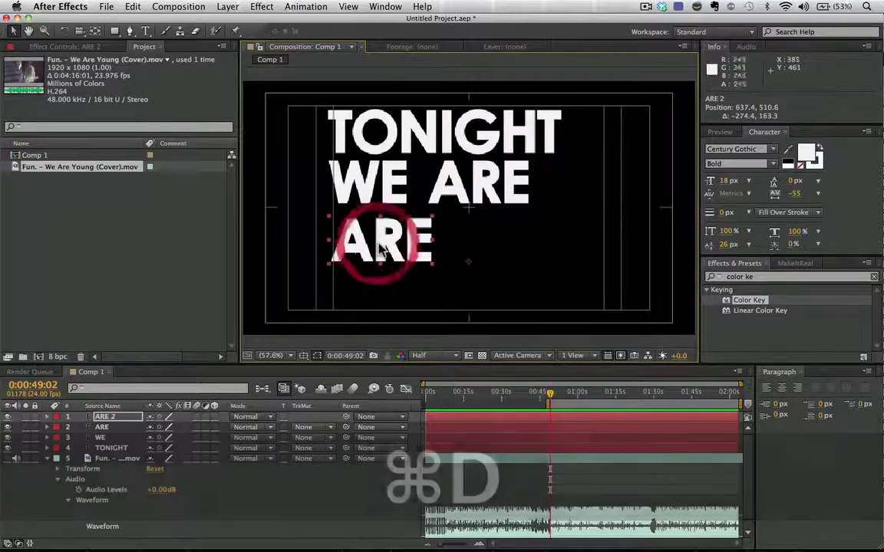
double_click(372, 250)
text(YOUNG)
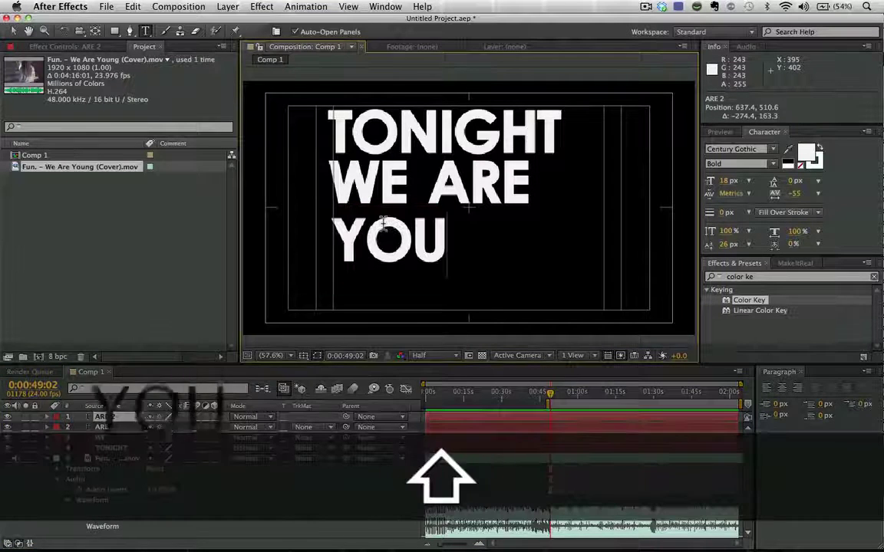
click(121, 406)
click(108, 427)
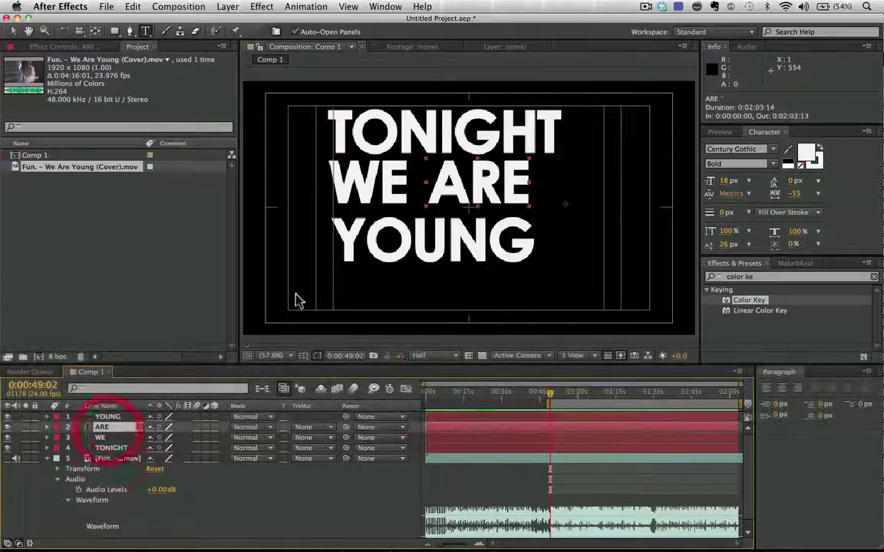
- Enlarge TONIGHT to about 1047% and place it at the top of the safe area, at about 709, 214
click(485, 145)
key(v)
drag(474, 145, 500, 152)
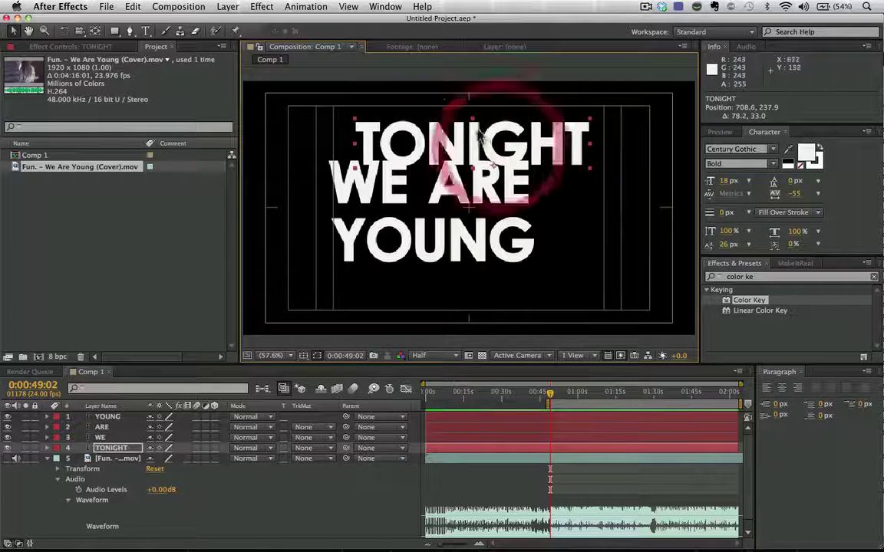
drag(473, 119, 474, 113)
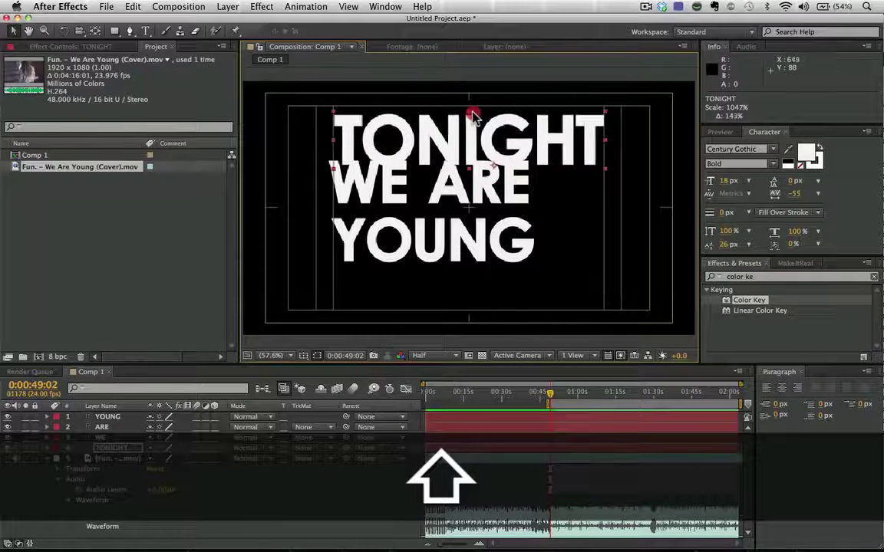
drag(474, 148, 476, 136)
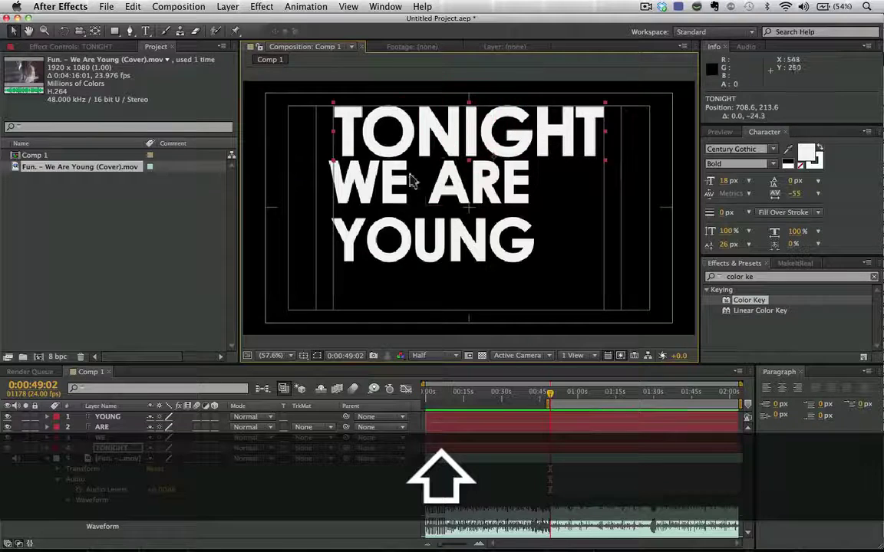
- Enlarge WE beneath TONIGHT, and fit a slightly enlarged ARE beside it against the right guide, at about 1138, 361
drag(372, 178, 375, 181)
drag(412, 210, 456, 223)
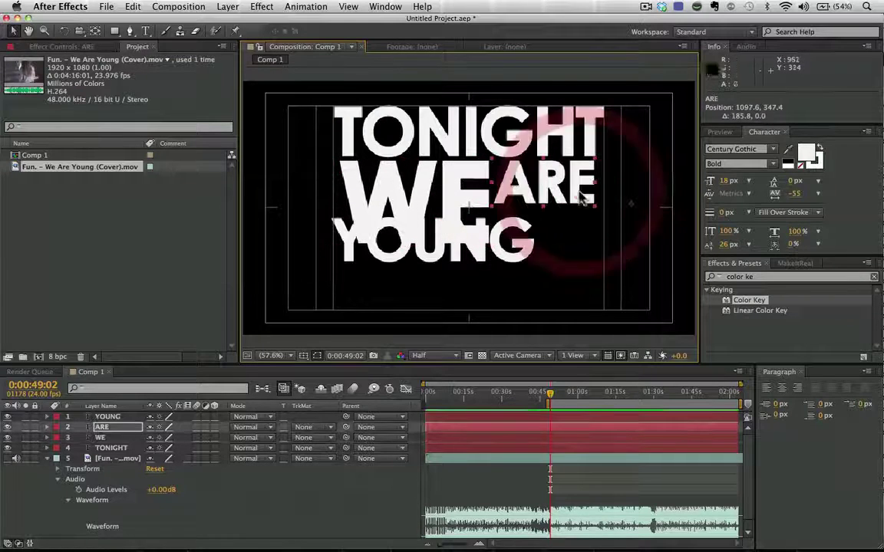
drag(582, 192, 590, 195)
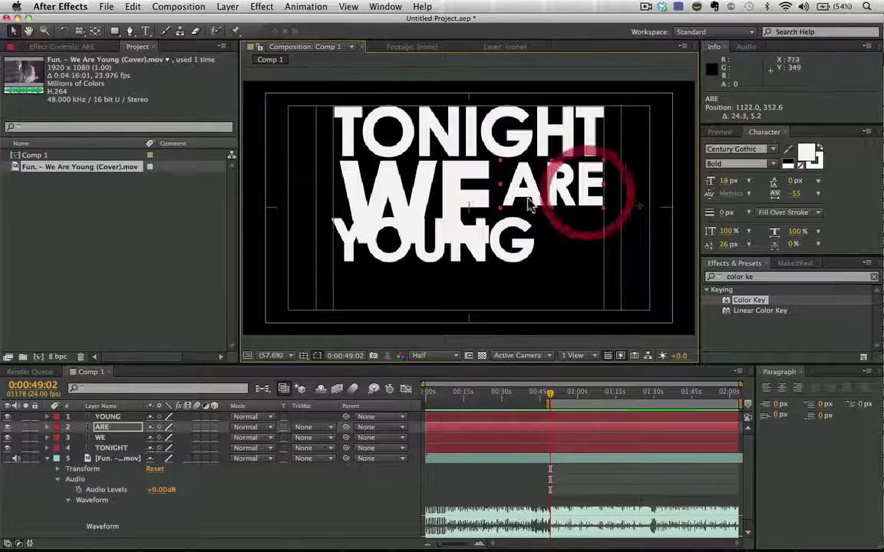
shift+click(506, 215)
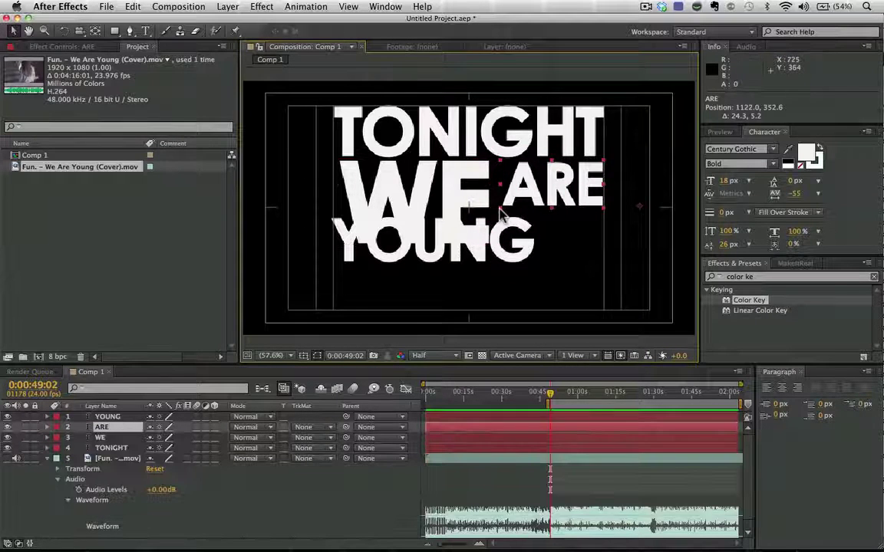
drag(498, 201, 550, 195)
key(v)
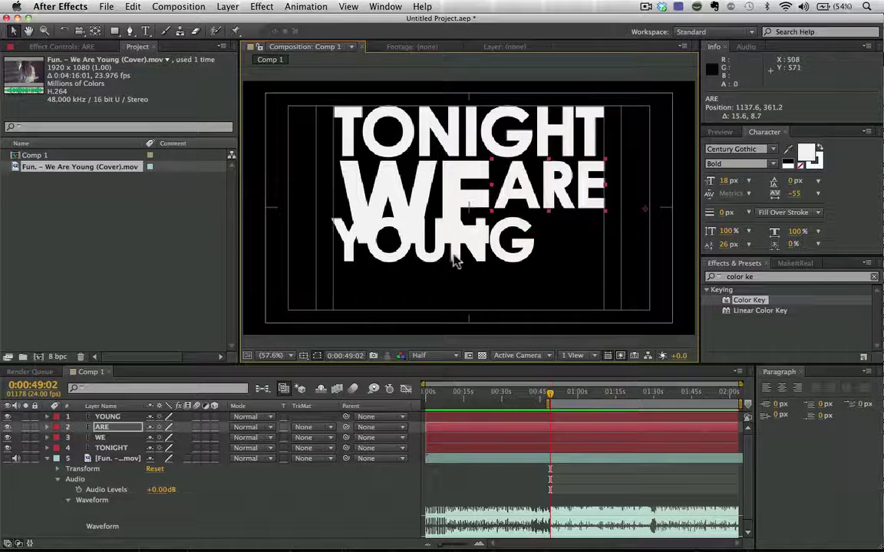
- Shrink YOUNG to about 487% and fit it directly under ARE, moving its anchor point to the word's lower-right corner
drag(328, 230, 424, 211)
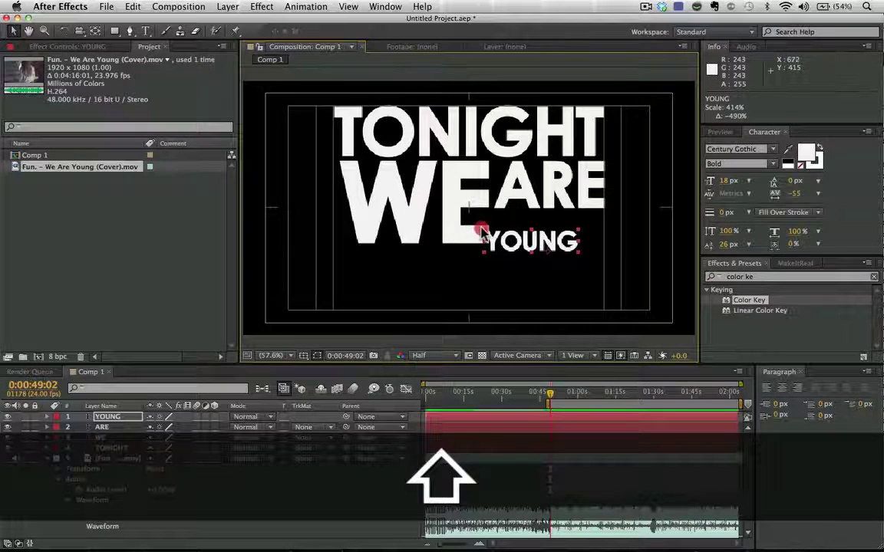
drag(530, 254, 498, 222)
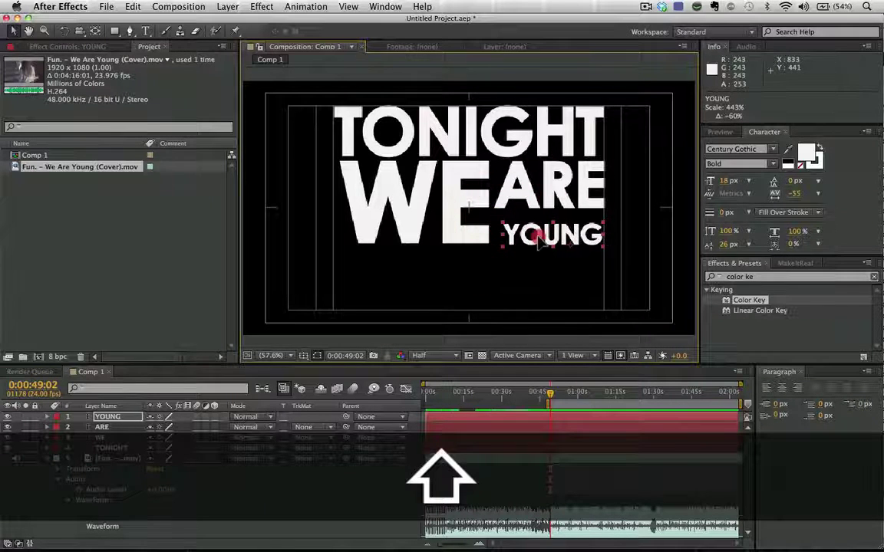
drag(540, 241, 540, 237)
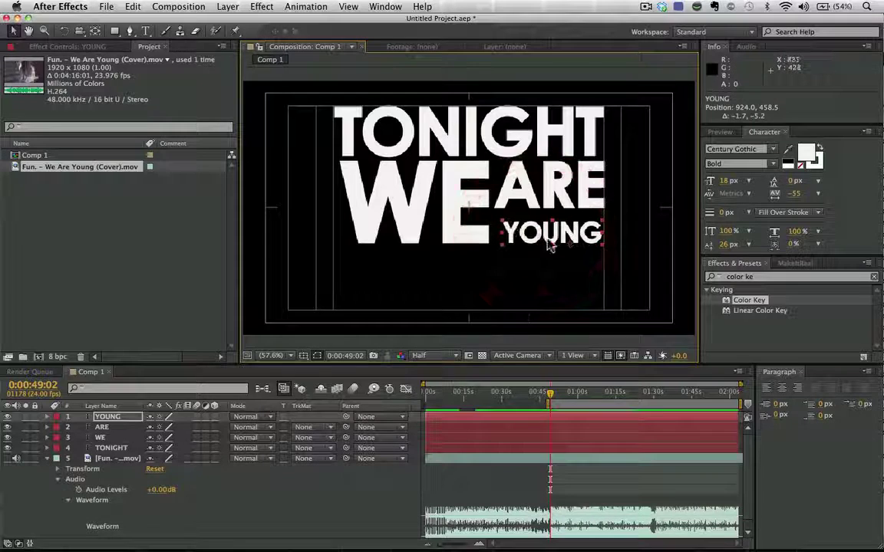
key(y)
drag(570, 245, 603, 248)
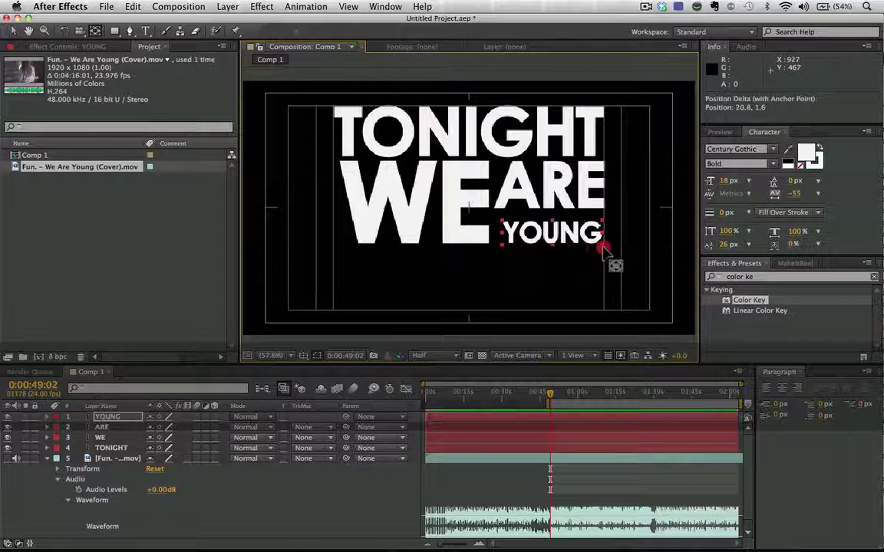
key(v)
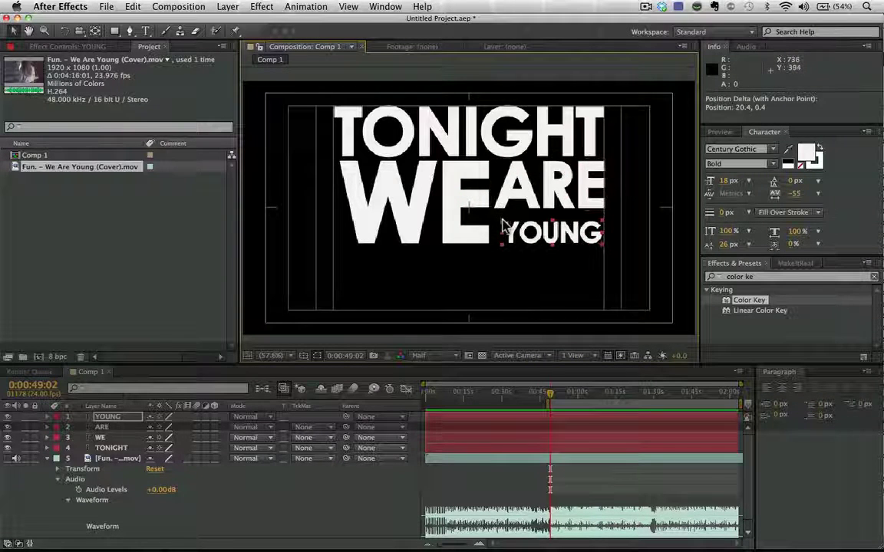
drag(500, 216, 495, 218)
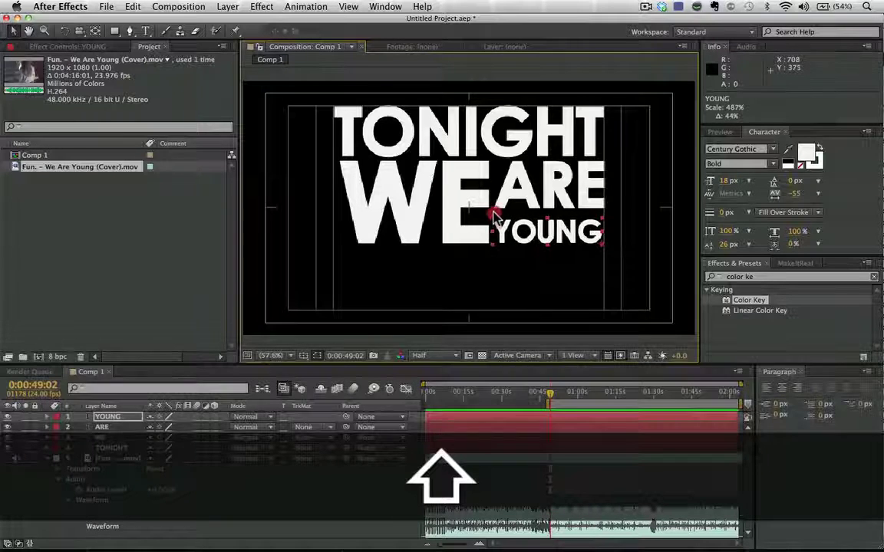
- Nudge WE left to about 1004, 460 so it lines up with TONIGHT's left edge, and deselect it
click(494, 168)
key(Left)
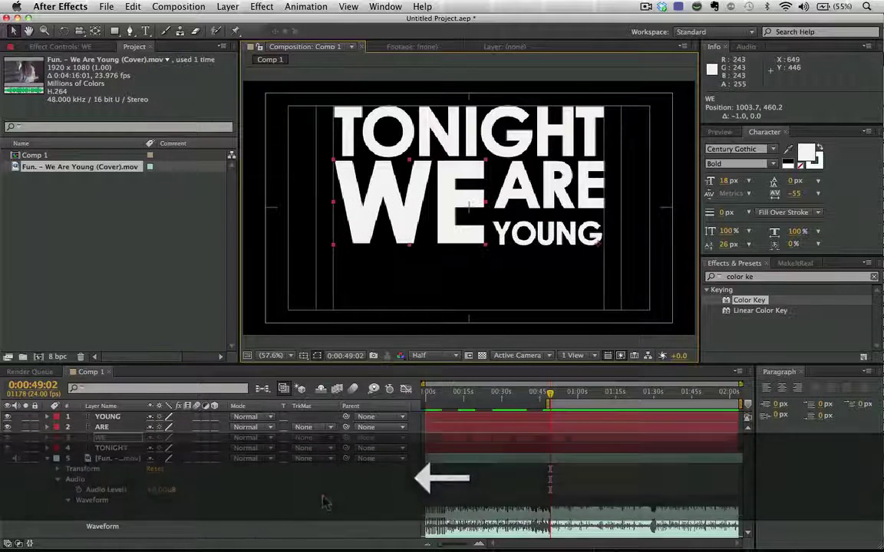
click(320, 495)
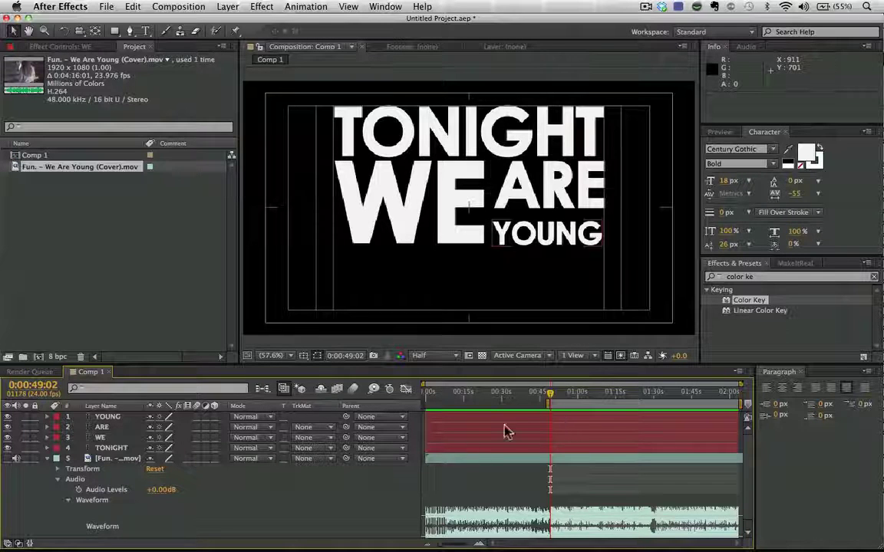
- Trim the start of the YOUNG, ARE, WE and TONIGHT layers to 0:00:49:02
click(110, 418)
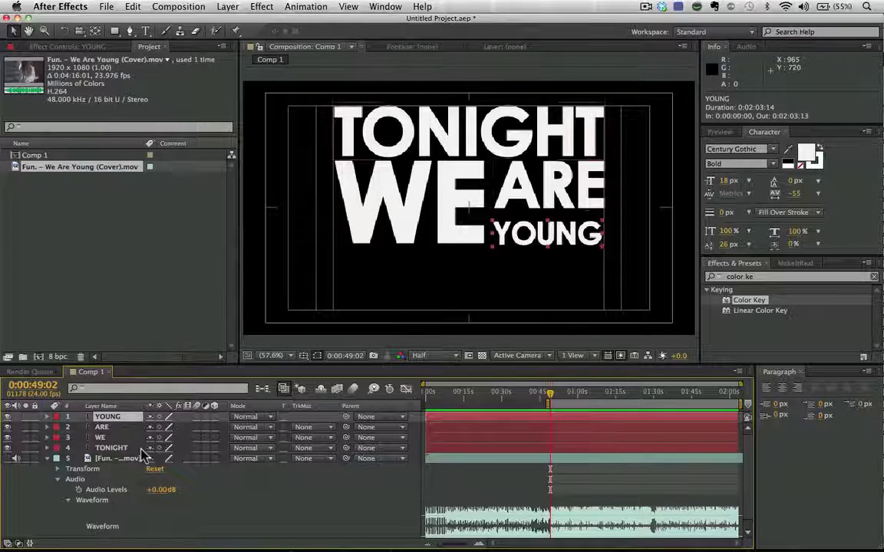
shift+click(115, 448)
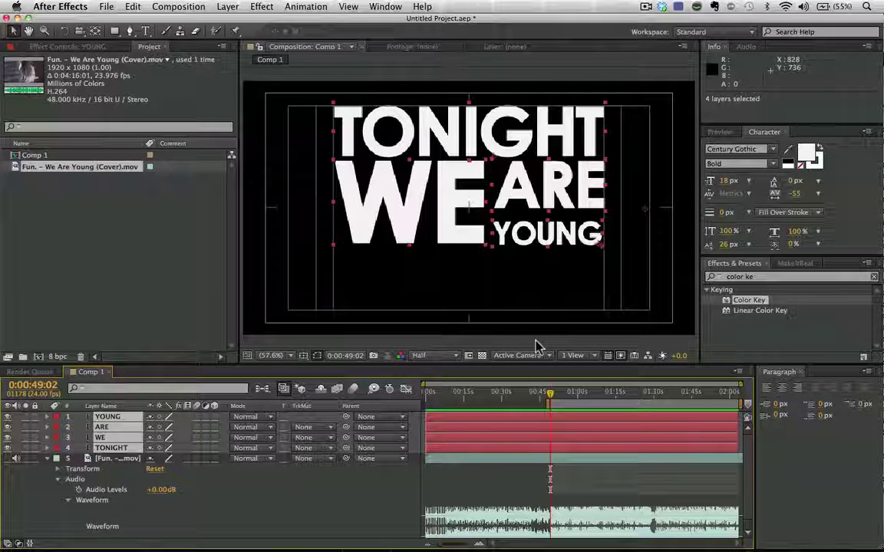
key(alt+bracketleft)
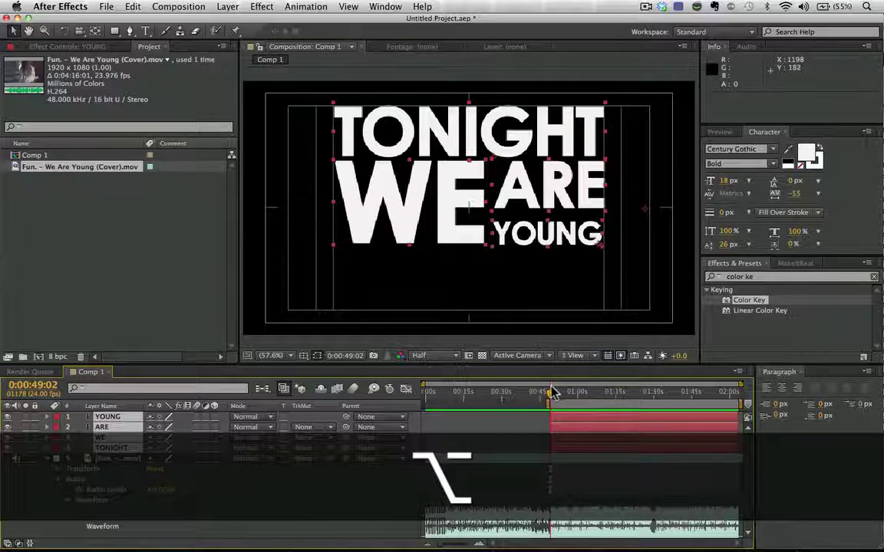
- Trim the end of all four text layers to 0:00:56:00
mouse_move(552, 400)
mouse_down()
mouse_move(542, 401)
mouse_move(569, 404)
mouse_move(559, 400)
mouse_up()
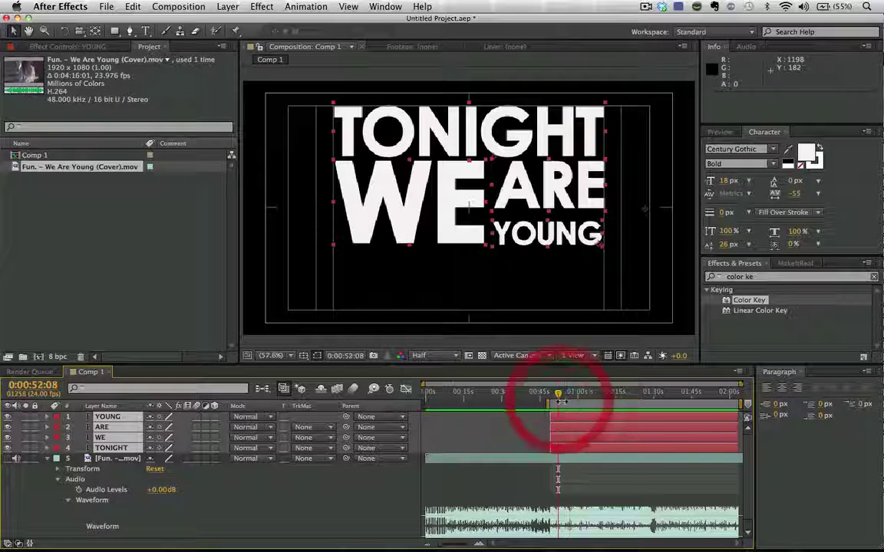
key(equal)
key(equal)
key(equal)
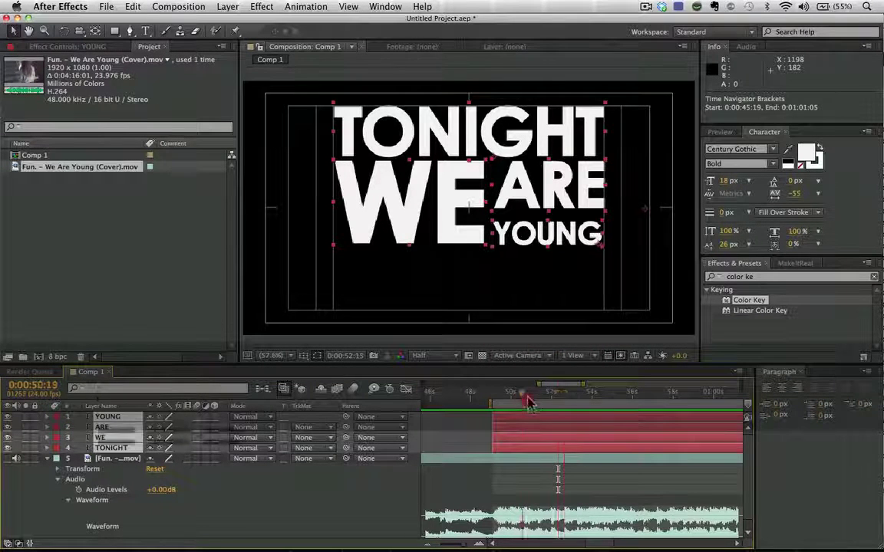
click(587, 400)
drag(606, 402, 632, 395)
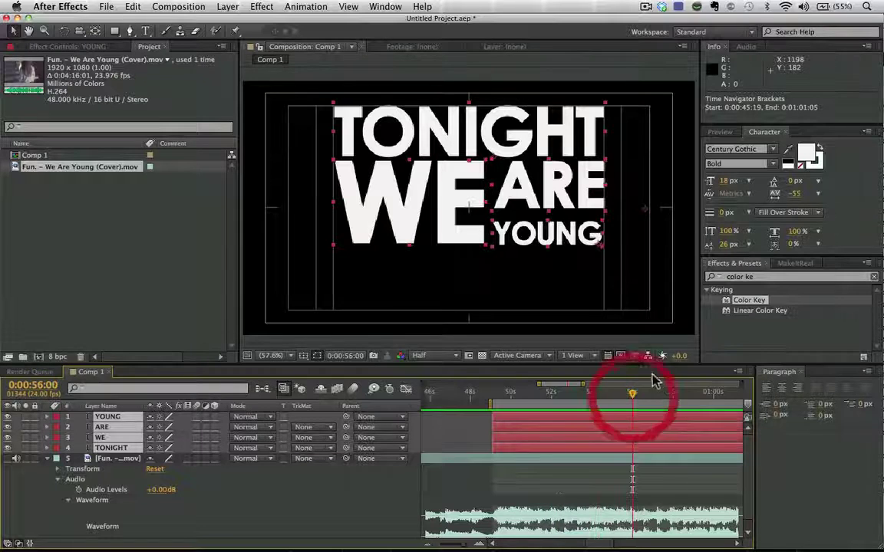
key(alt+bracketright)
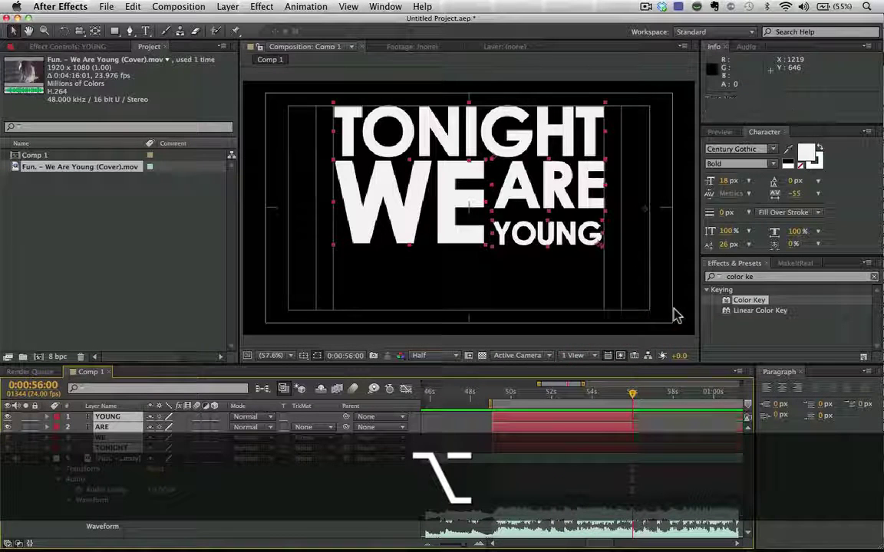
- Try staggering the text layers from YOUNG first to TONIGHT last, starting WE at 0:00:53:15 and TONIGHT at 0:00:56:23
drag(520, 395, 491, 399)
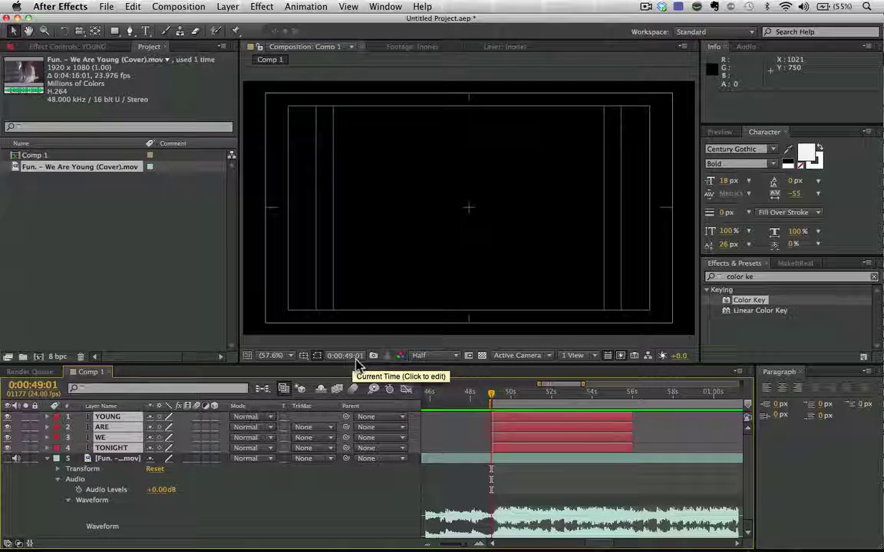
key(minus)
key(minus)
key(minus)
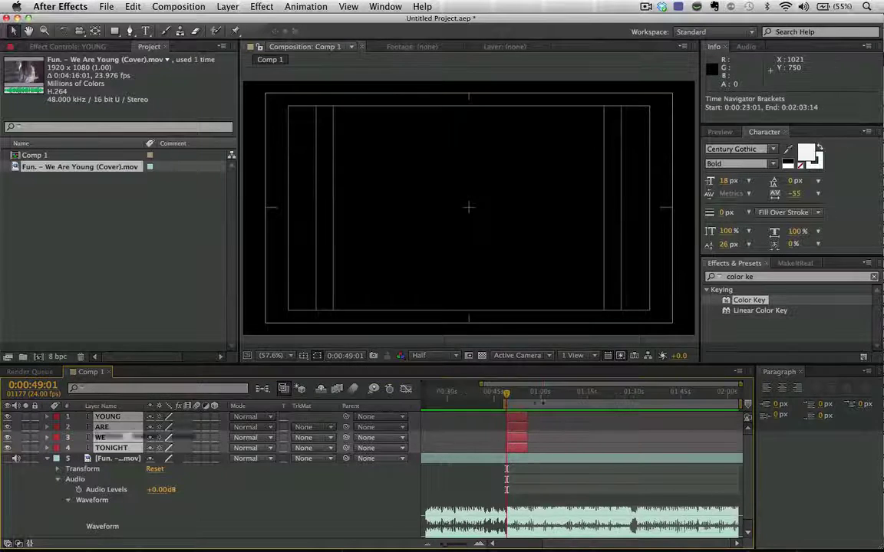
mouse_move(506, 401)
mouse_down()
mouse_move(540, 398)
mouse_move(507, 404)
mouse_move(514, 402)
mouse_up()
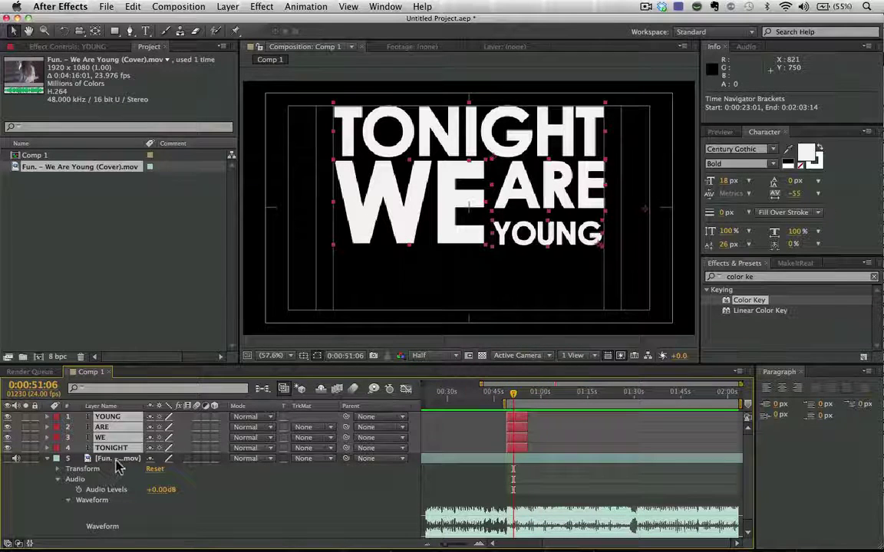
click(118, 460)
click(518, 430)
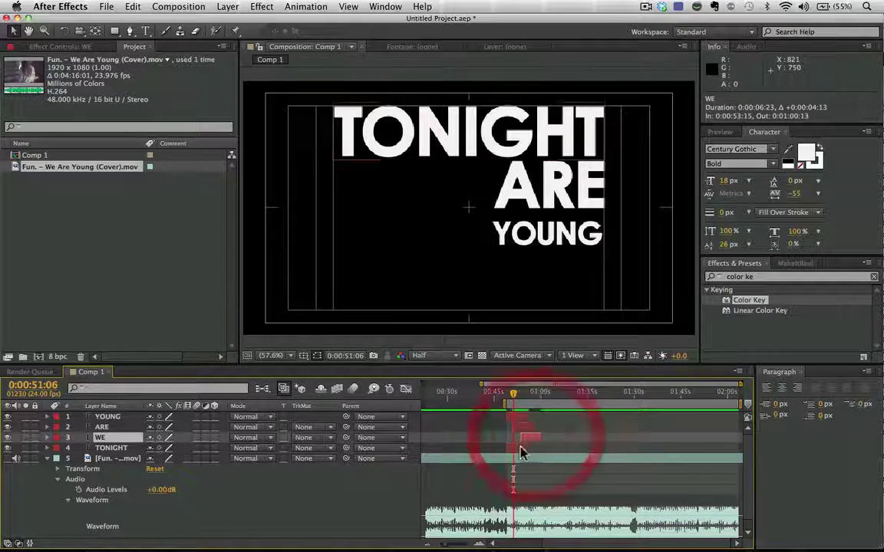
drag(519, 448, 543, 448)
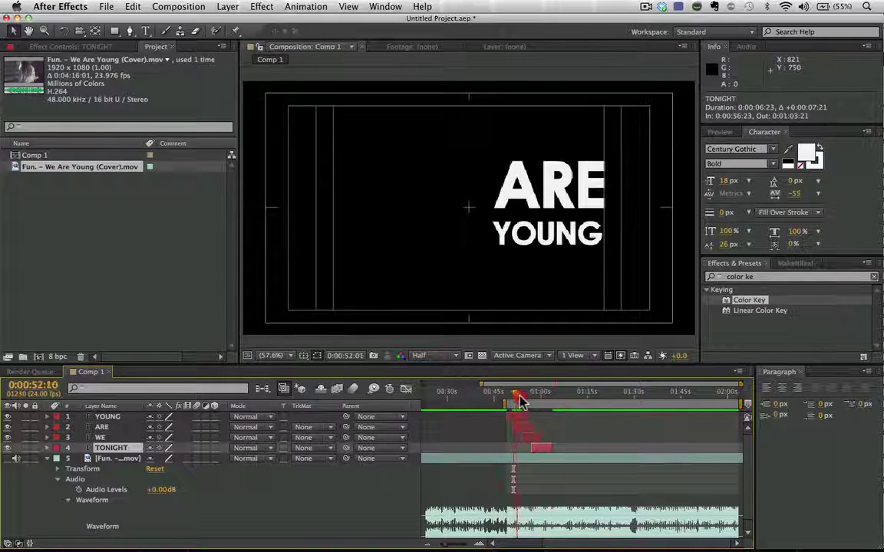
drag(518, 402, 542, 405)
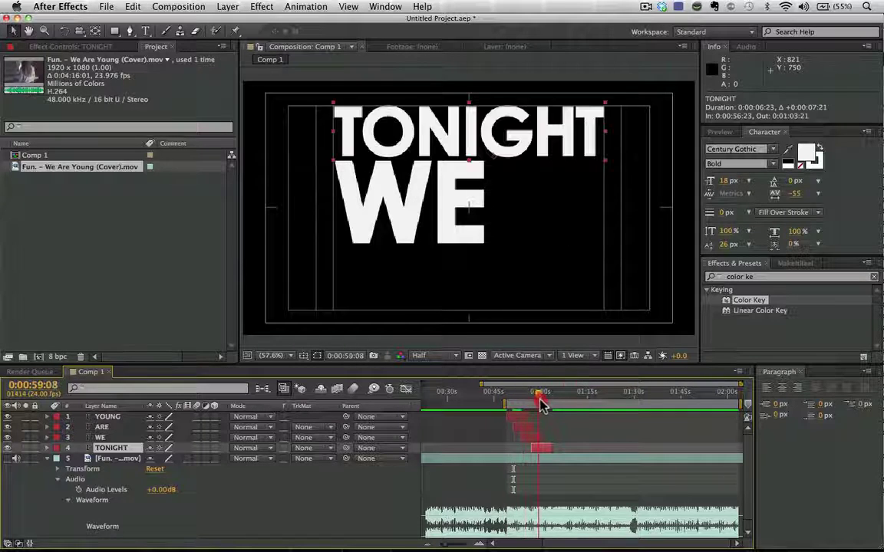
- Stagger the text layers in the order TONIGHT, WE, ARE, YOUNG, starting YOUNG at 0:01:00:03, and make every layer end at 0:01:06:00
drag(537, 445, 559, 417)
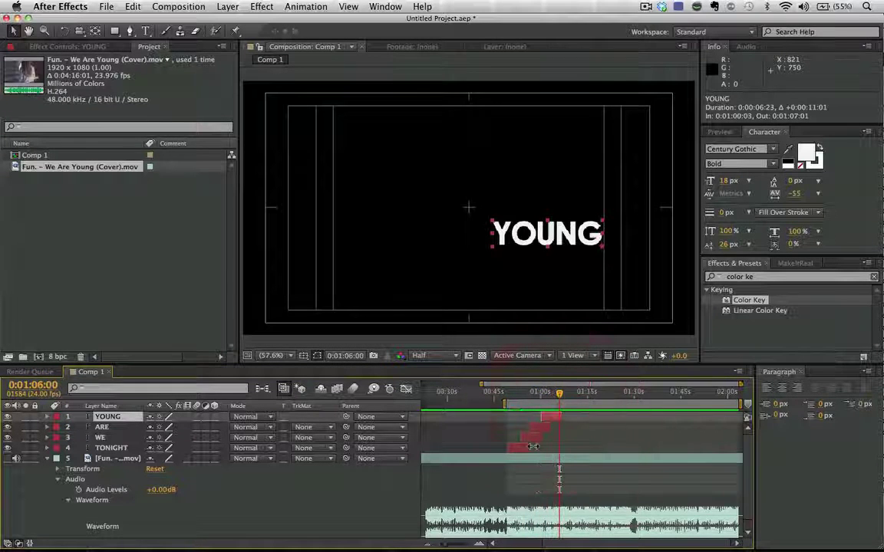
key(super+a)
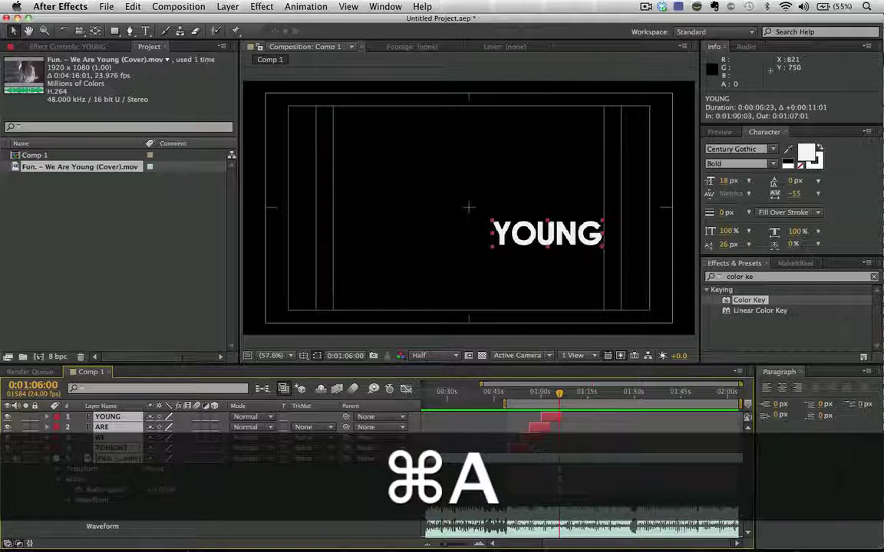
mouse_move(532, 446)
mouse_down()
mouse_move(570, 447)
mouse_move(531, 451)
mouse_move(553, 451)
mouse_move(542, 453)
mouse_up()
key(alt+bracketright)
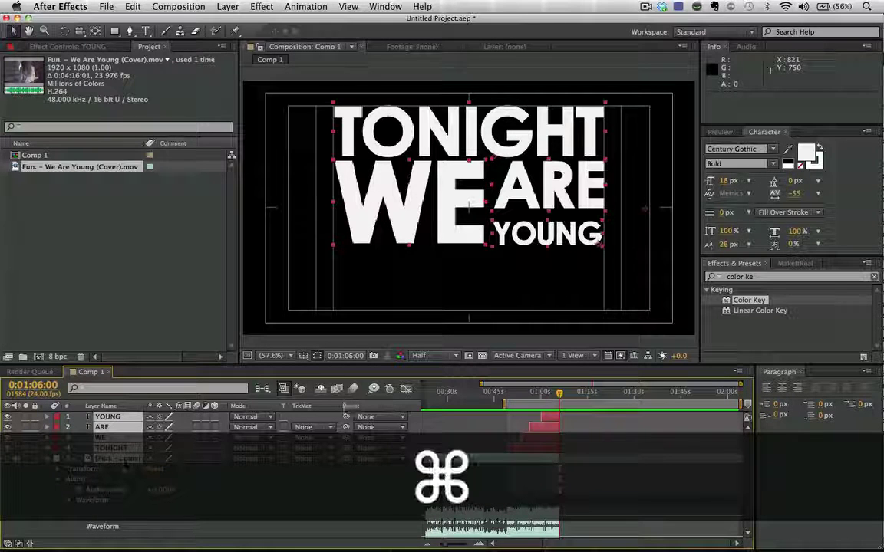
- Undo the trim that also cut the music video layer, and trim only the four text layers' ends to 0:01:06:00
super+click(121, 458)
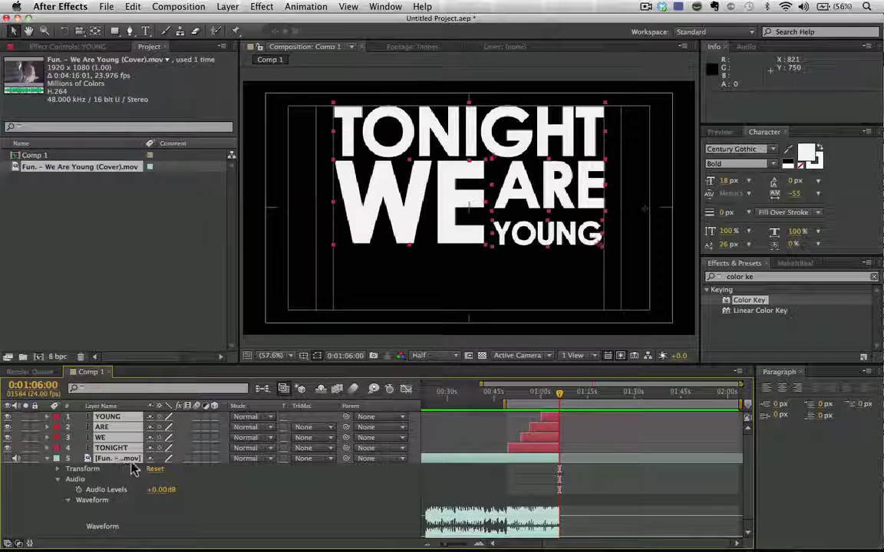
key(super+z)
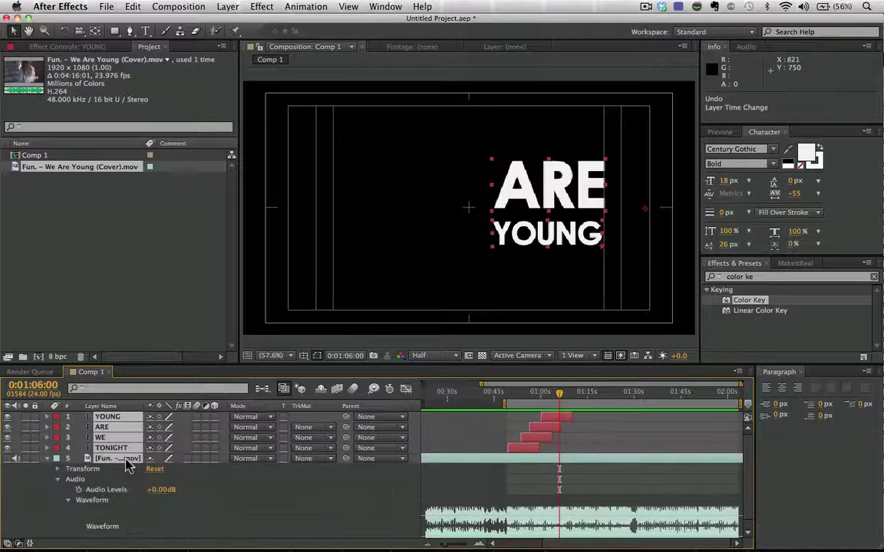
super+click(121, 459)
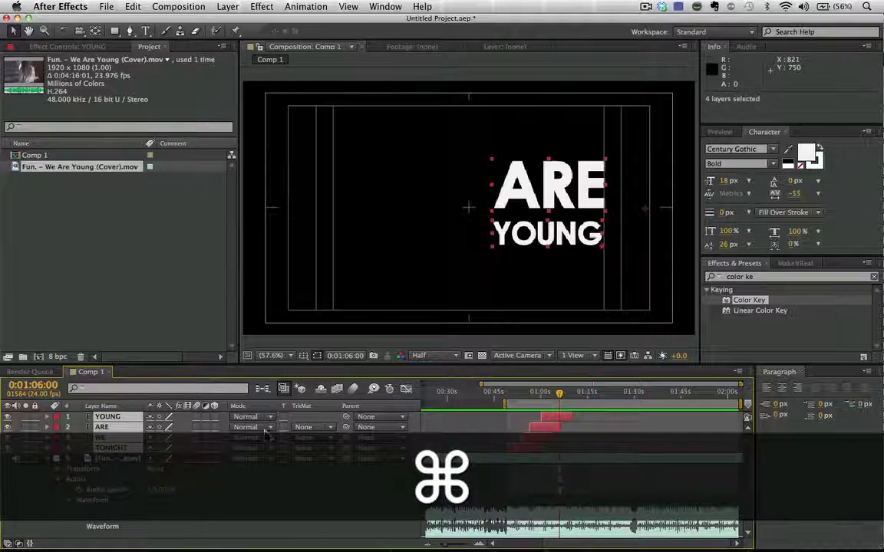
key(alt+])
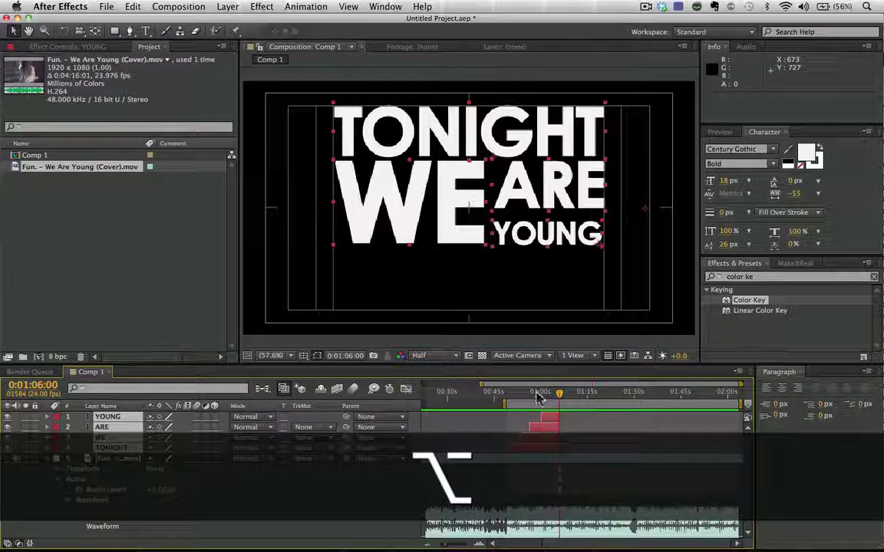
- Go to 0:01:01:07 and reveal the YOUNG layer's text properties, including the Path Options and More Options
mouse_move(540, 396)
mouse_down()
mouse_move(513, 396)
mouse_move(573, 391)
mouse_move(504, 401)
mouse_move(537, 405)
mouse_move(545, 394)
mouse_up()
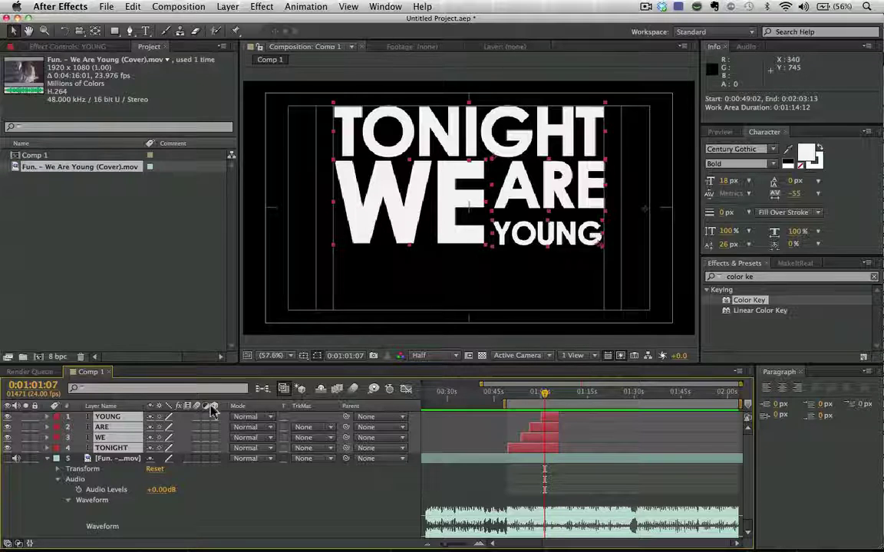
click(111, 418)
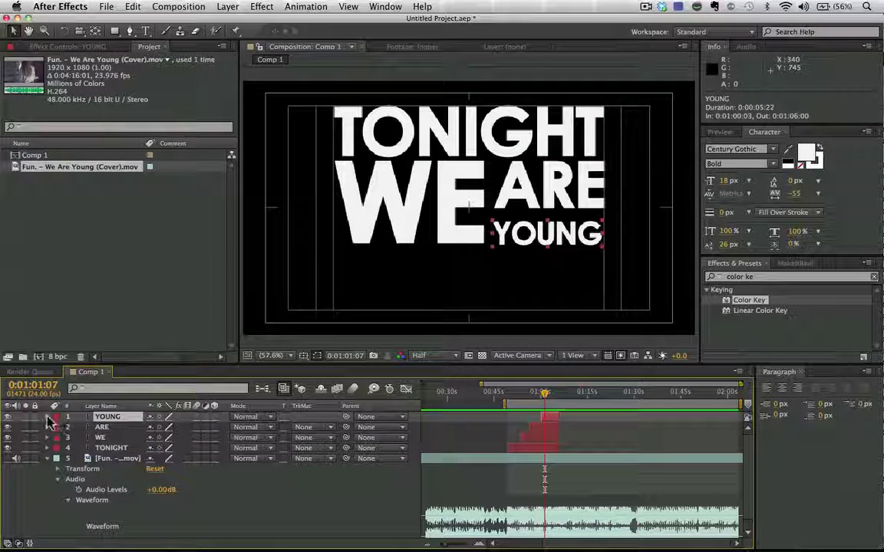
click(48, 417)
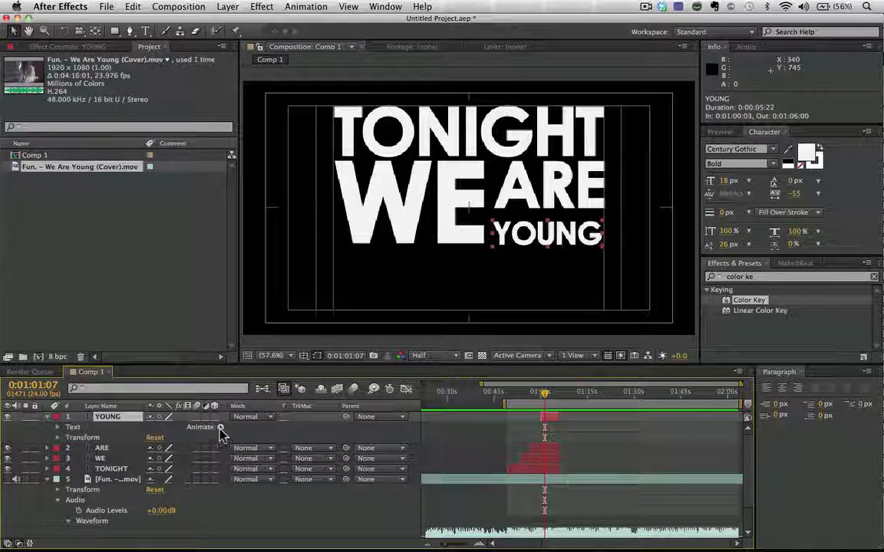
click(57, 427)
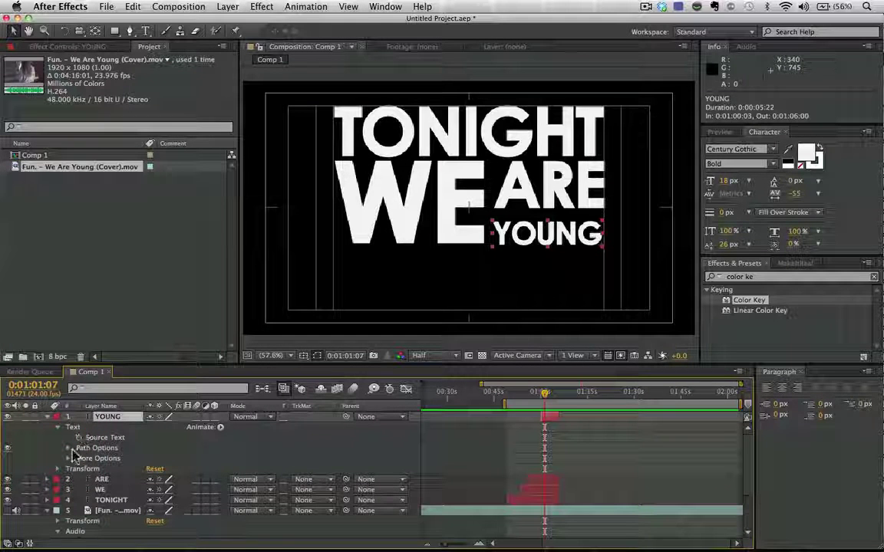
click(69, 448)
click(69, 469)
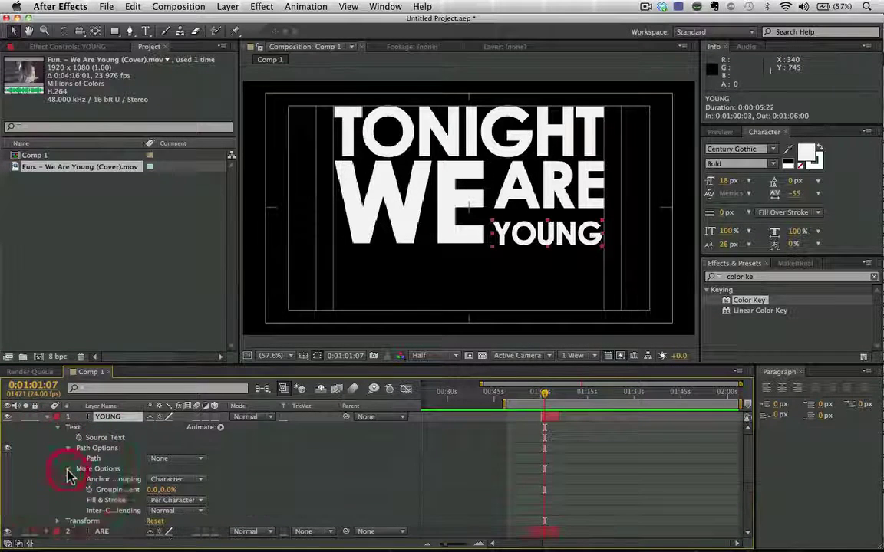
click(181, 458)
click(138, 461)
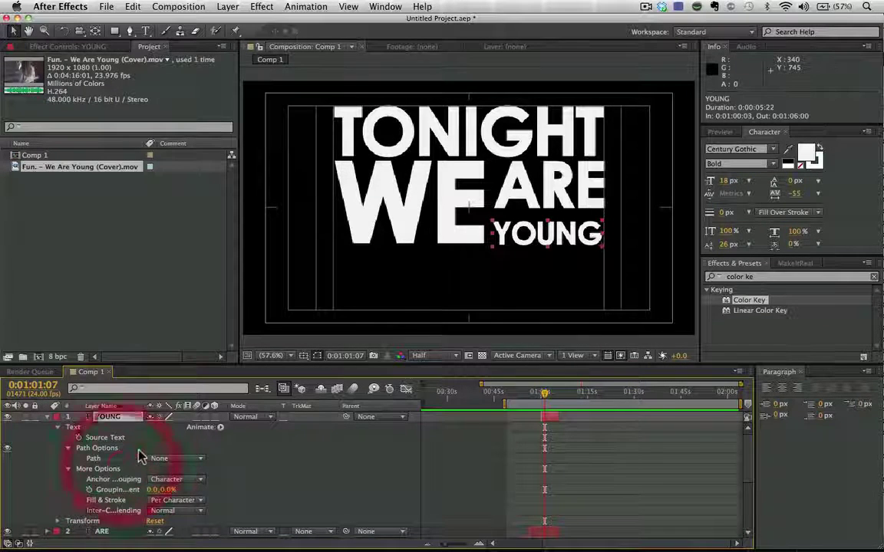
click(97, 448)
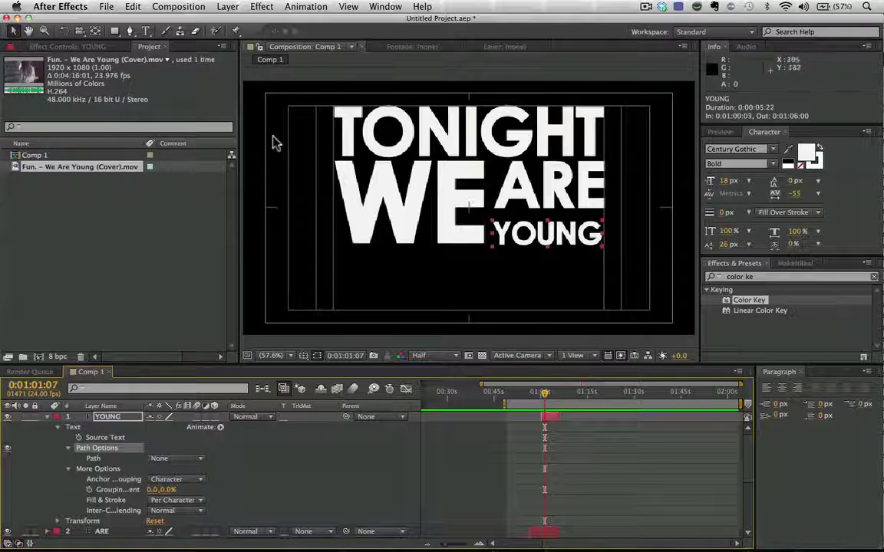
- Draw an open three-point curve below the word YOUNG with the Pen tool, as a mask on its layer
click(129, 31)
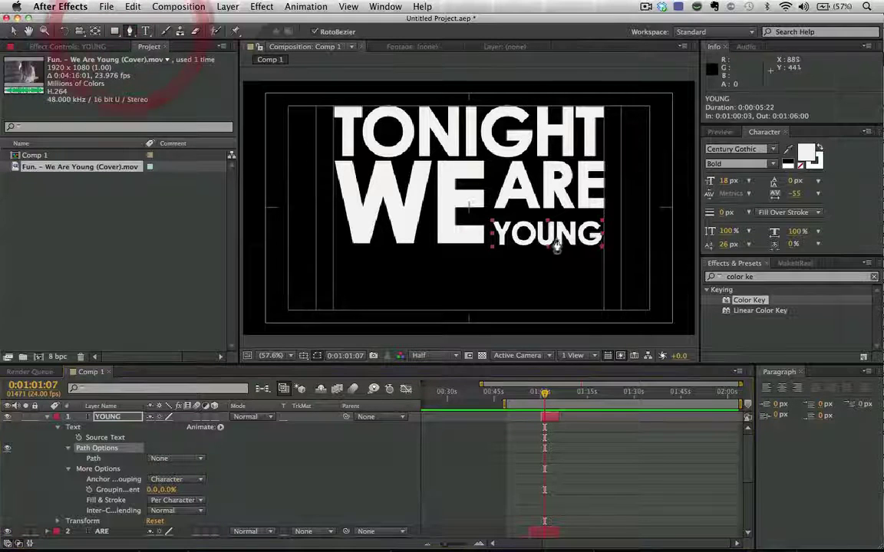
click(566, 278)
click(487, 271)
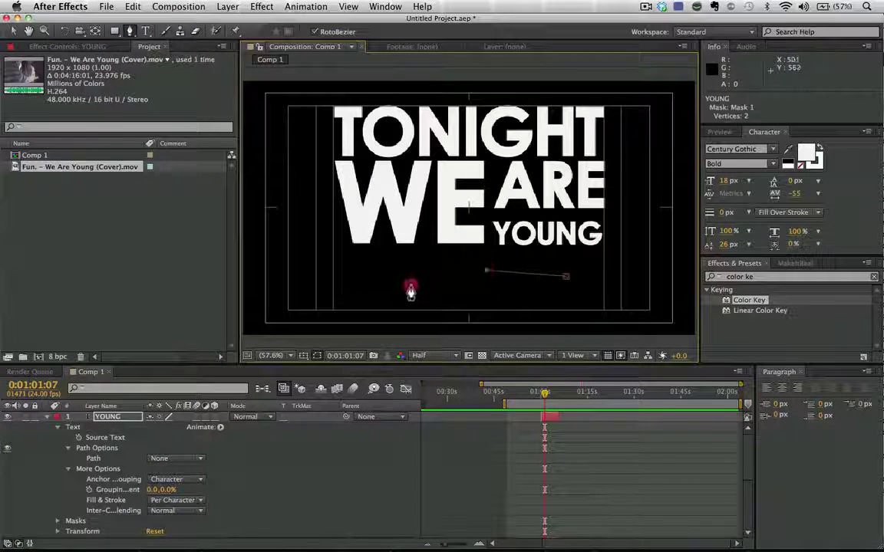
click(378, 287)
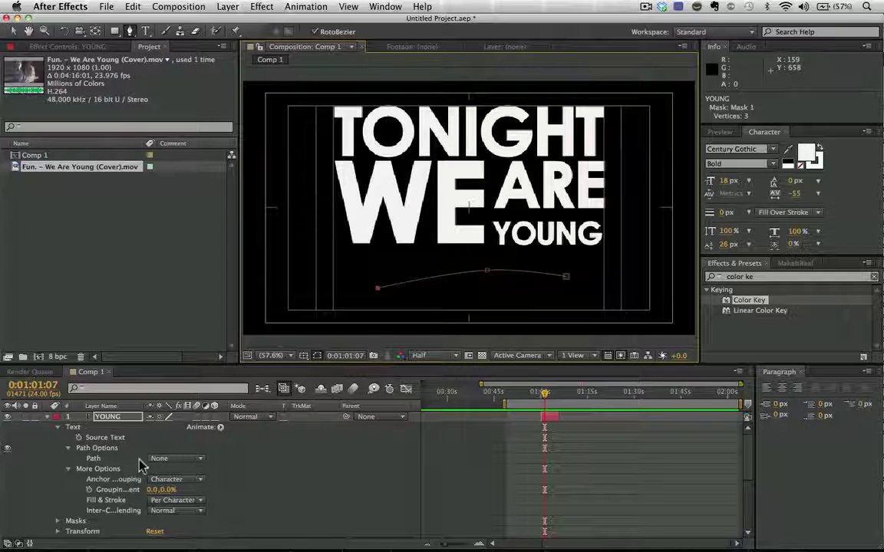
- Make the YOUNG text follow Mask 1 with Reverse Path on, and try shifting its First Margin
click(165, 458)
click(173, 490)
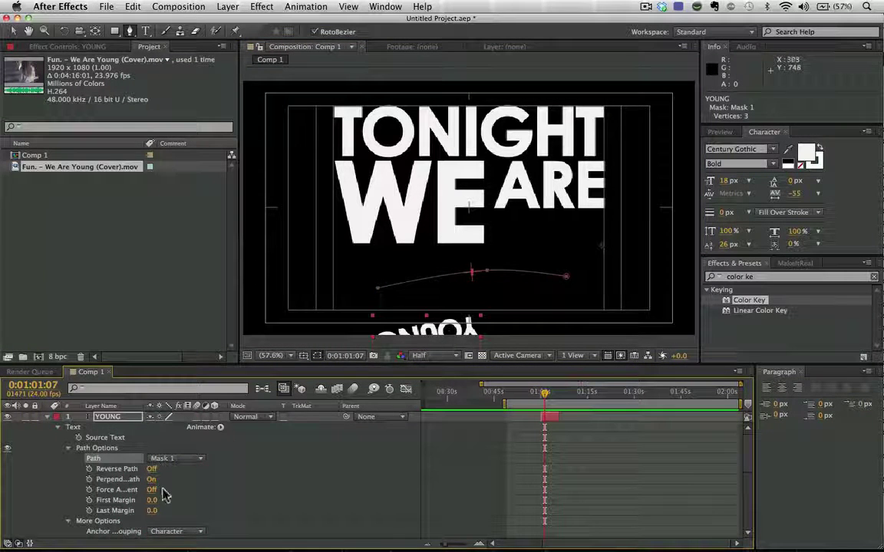
click(153, 470)
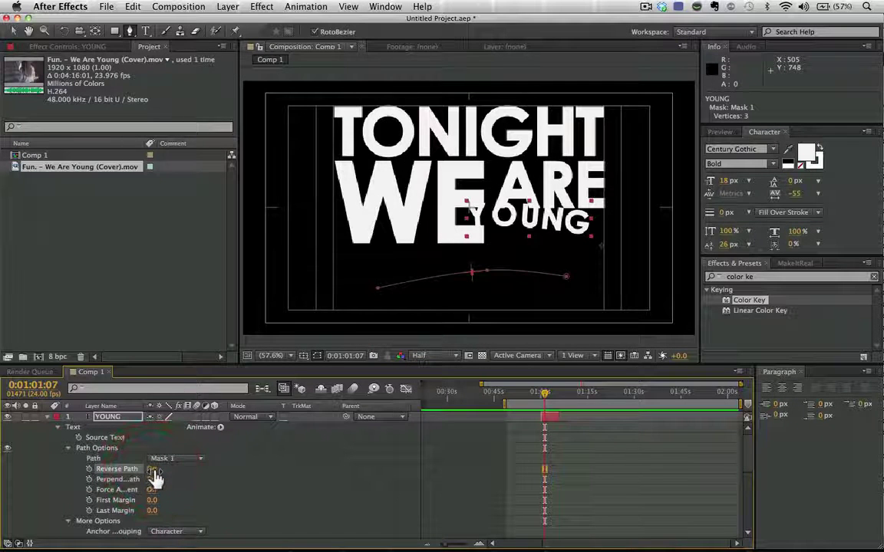
drag(153, 503, 130, 500)
- Undo the margin, reverse path and text path changes on YOUNG, along with the drawn mask
key(super+z)
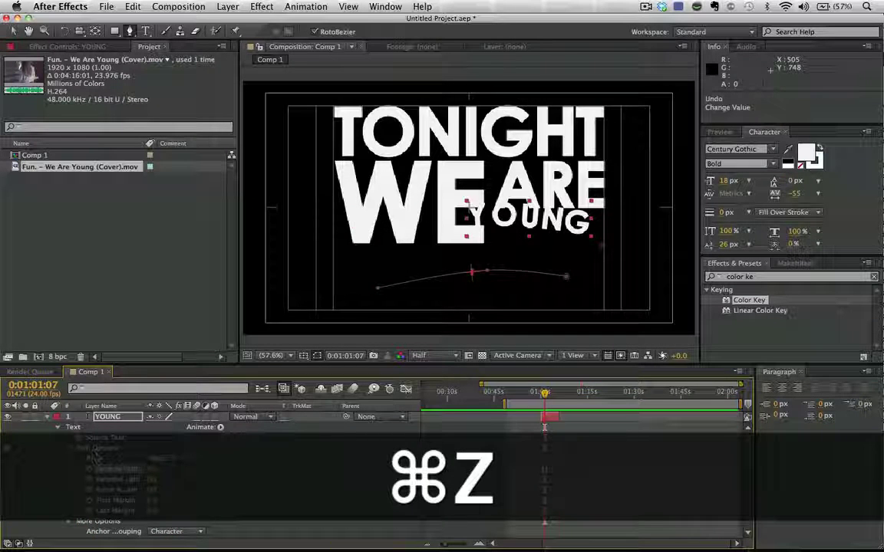
key(super+z)
key(super+z)
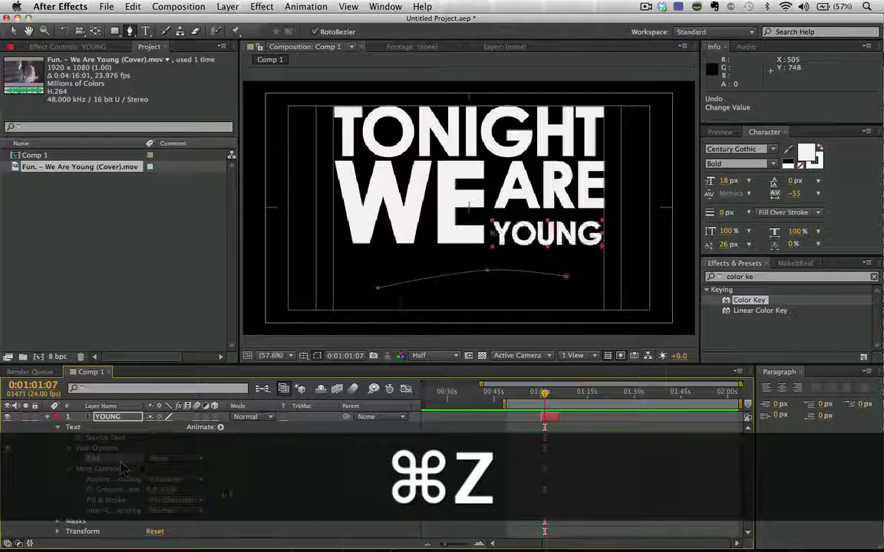
key(super+z)
key(super+z)
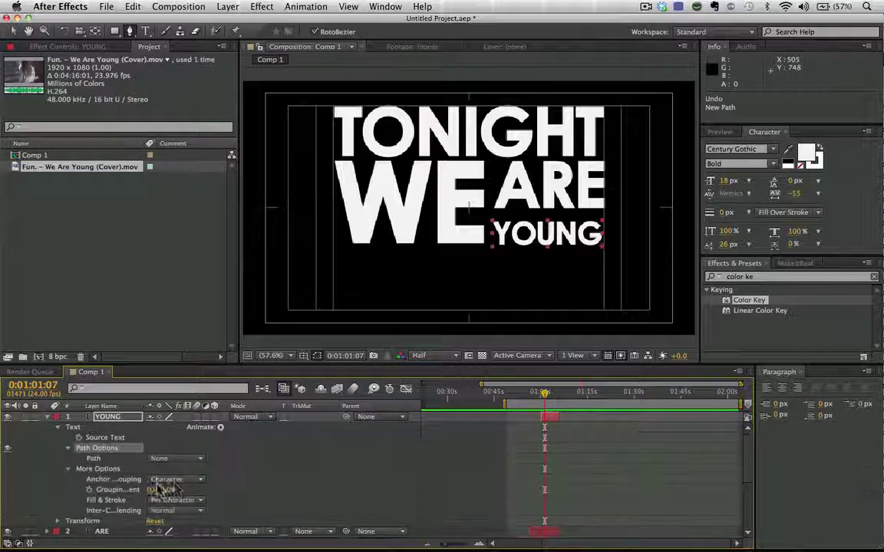
- Set YOUNG's anchor point grouping to Word and add a Scale text animator to the layer
click(183, 481)
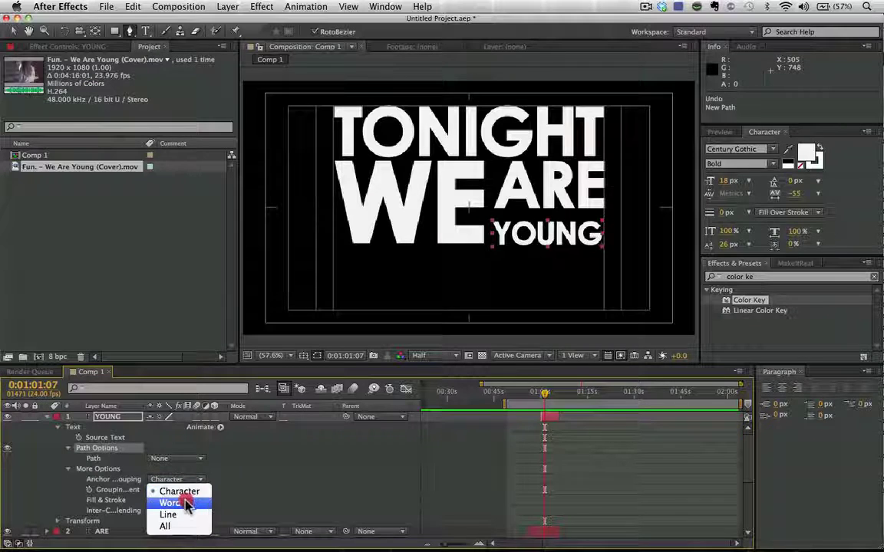
click(185, 504)
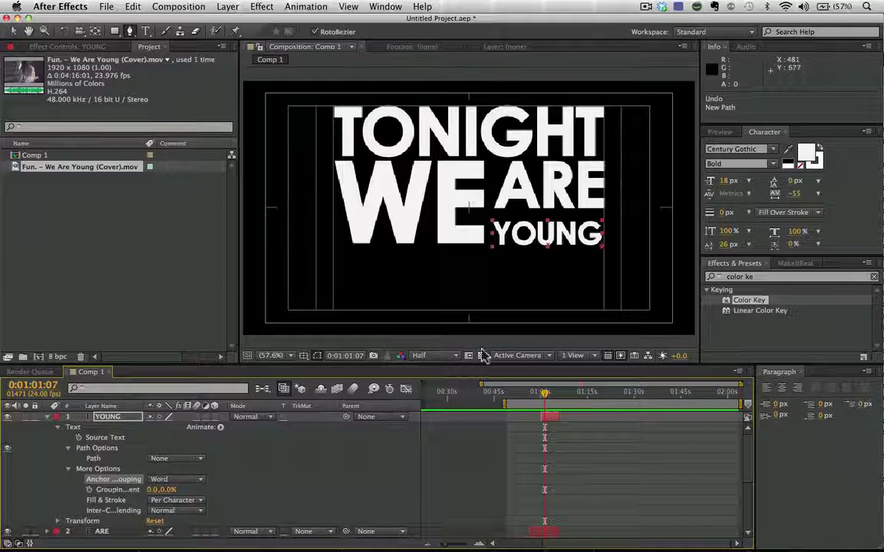
click(221, 426)
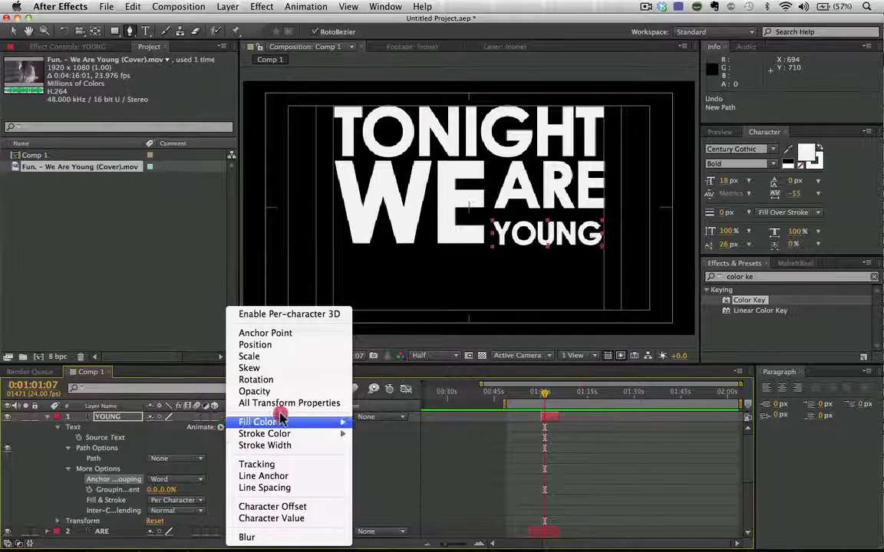
click(286, 356)
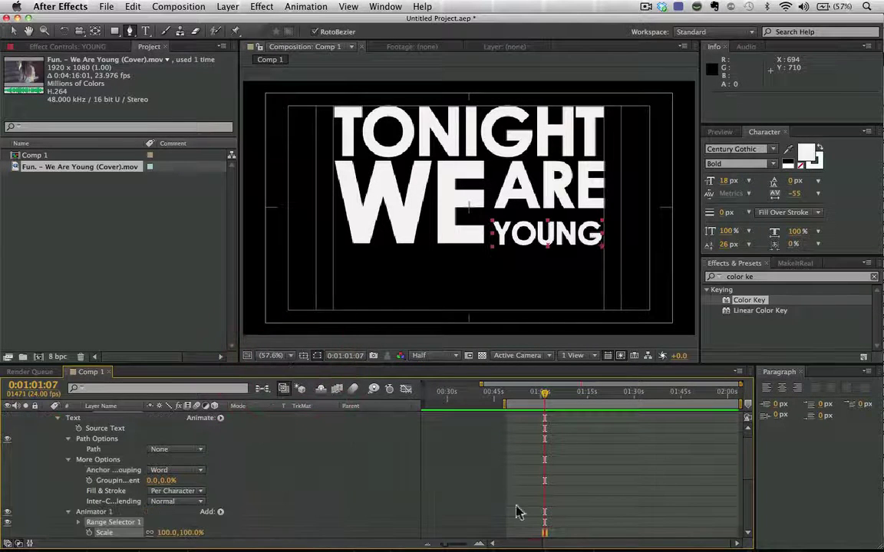
- Reveal Range Selector 1 of YOUNG's animator and set the animator's Scale to 0%
scroll(749, 464, down, 3)
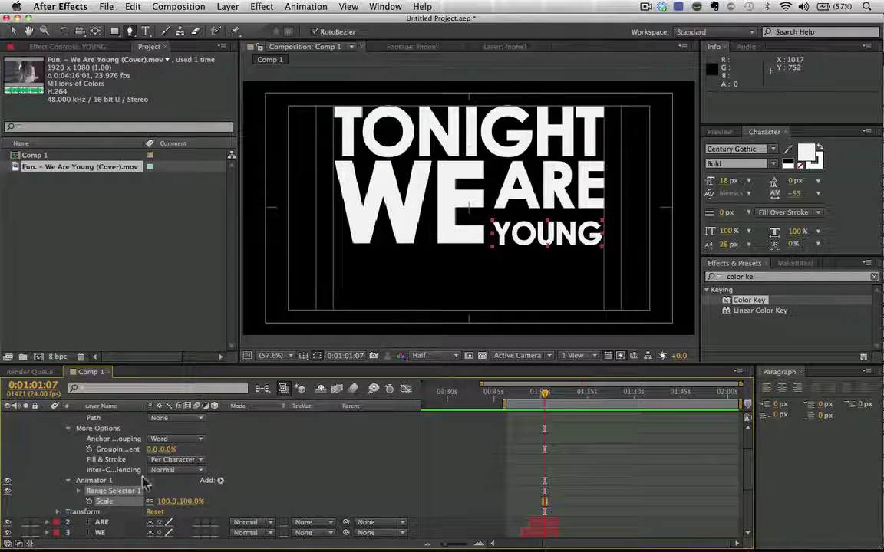
click(78, 490)
scroll(748, 466, down, 3)
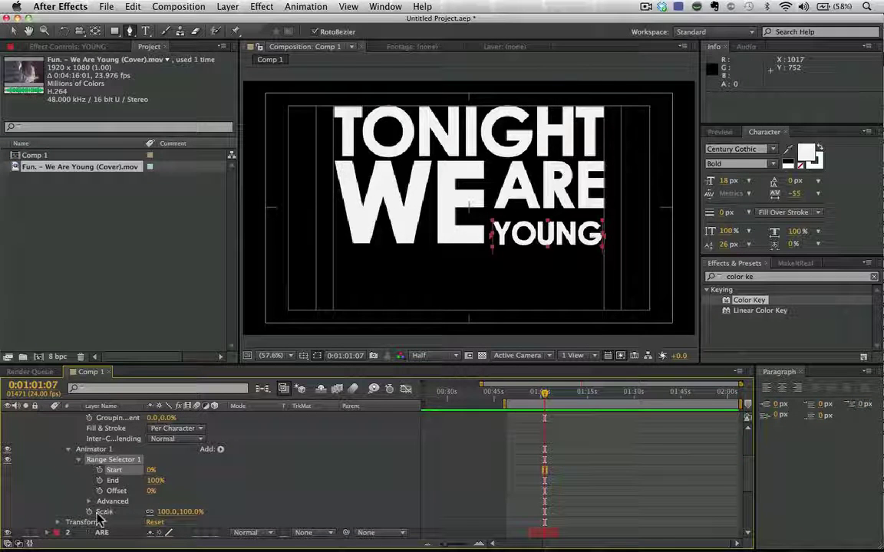
drag(169, 520, 119, 525)
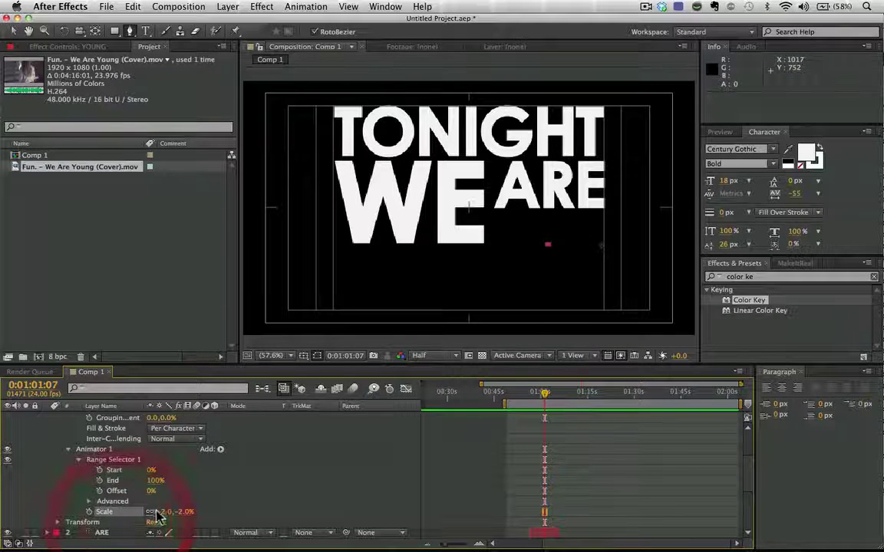
click(166, 513)
text(0)
key(Return)
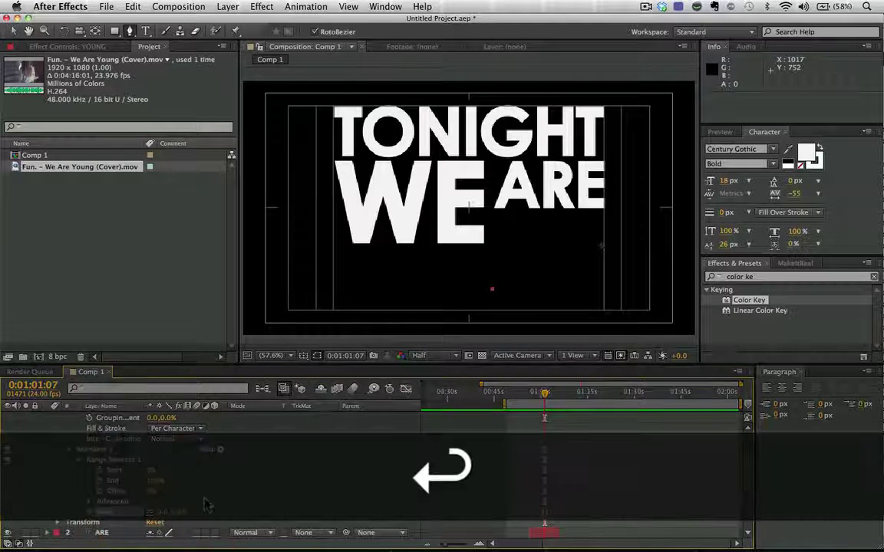
- Try raising the range selector's Start to 100% to test how the letters of YOUNG scale in
click(164, 491)
drag(153, 470, 126, 488)
click(128, 471)
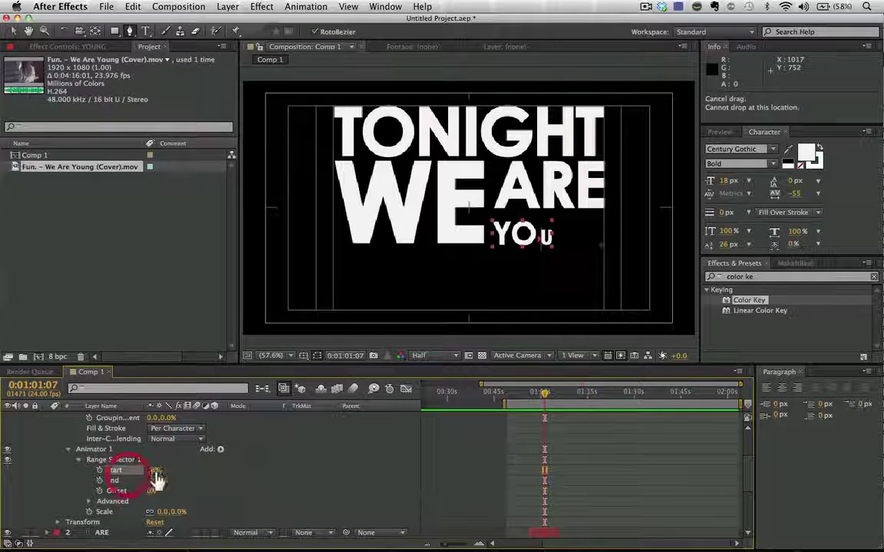
mouse_move(146, 472)
mouse_down()
mouse_move(127, 471)
mouse_move(163, 470)
mouse_move(129, 481)
mouse_move(205, 467)
mouse_up()
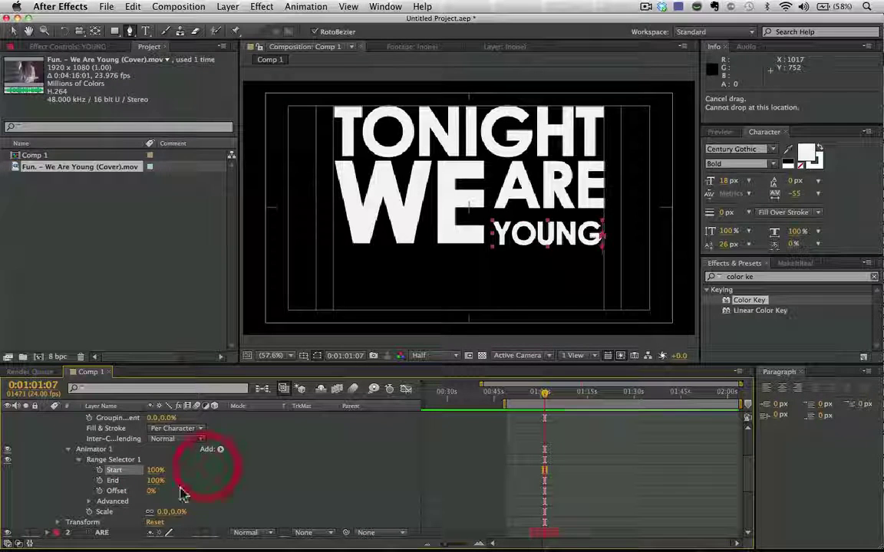
- Try the range selector's End at 68% with Offset 0%, and return Start to 0% and End to 100%
mouse_move(153, 481)
mouse_down()
mouse_move(122, 482)
mouse_move(114, 492)
mouse_move(144, 499)
mouse_move(115, 491)
mouse_move(95, 512)
mouse_move(151, 500)
mouse_up()
click(152, 492)
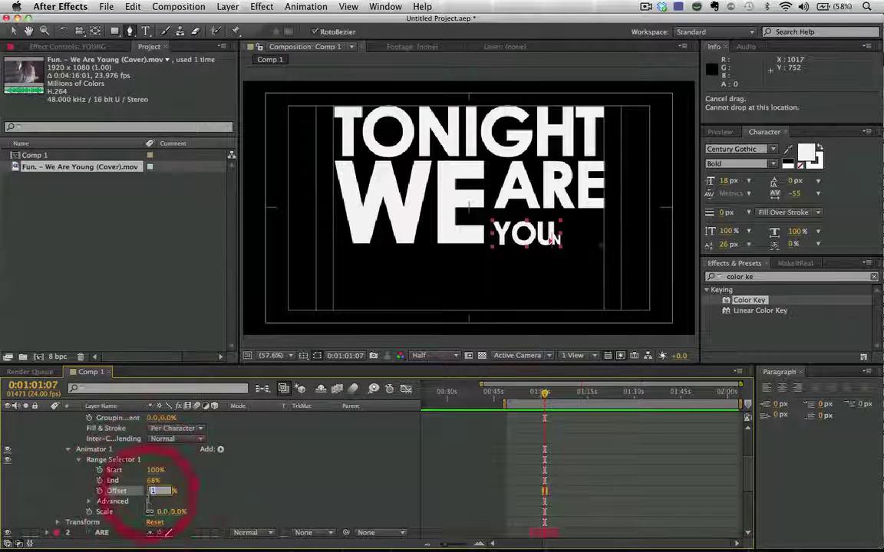
key(Return)
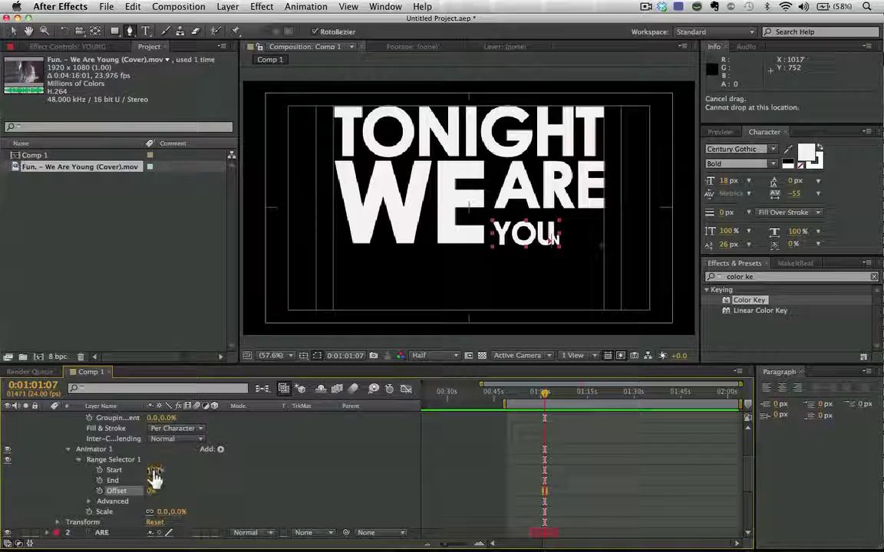
drag(154, 471, 99, 472)
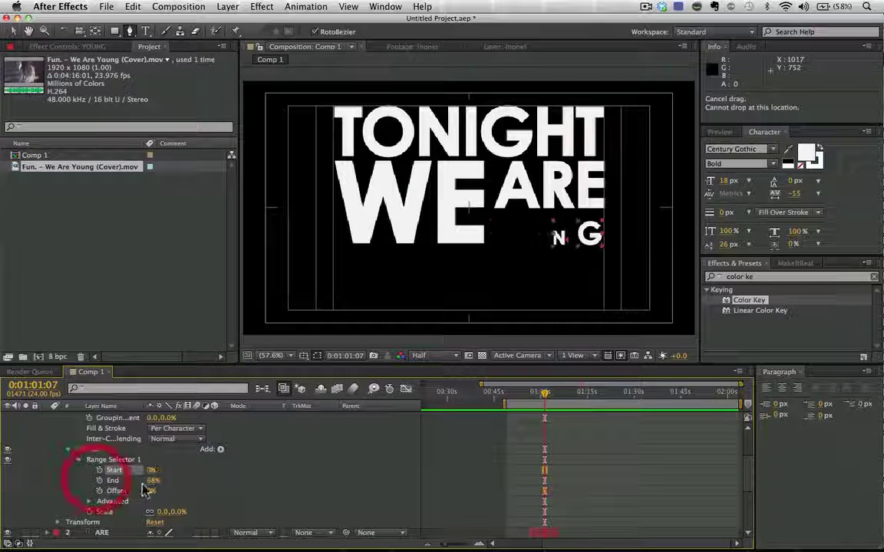
drag(151, 480, 175, 477)
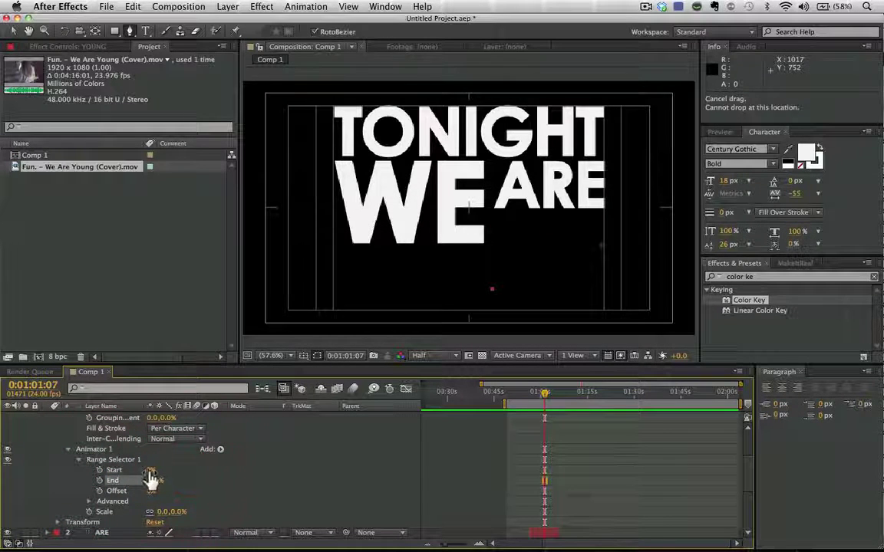
- Set Range Selector 1's Based On option to Words in its Advanced settings and widen the layer name column
click(88, 502)
scroll(184, 488, down, 3)
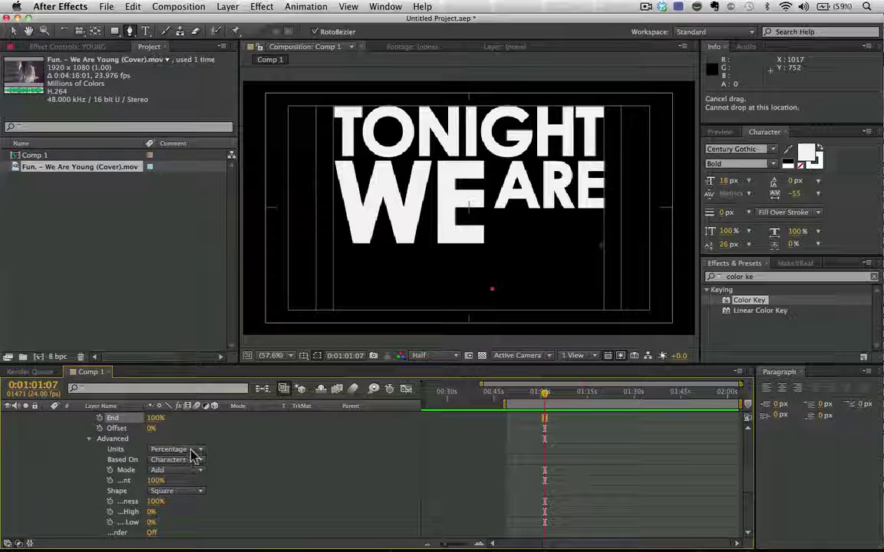
click(193, 452)
click(194, 463)
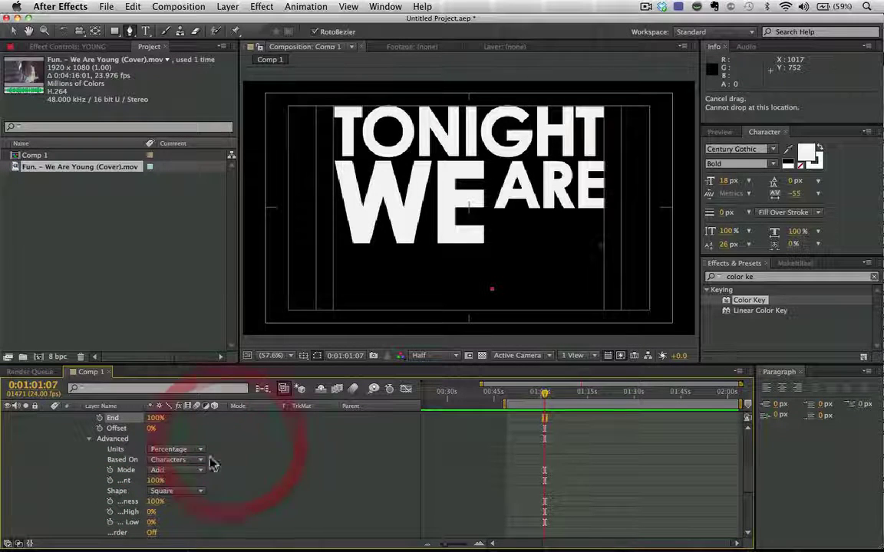
click(193, 461)
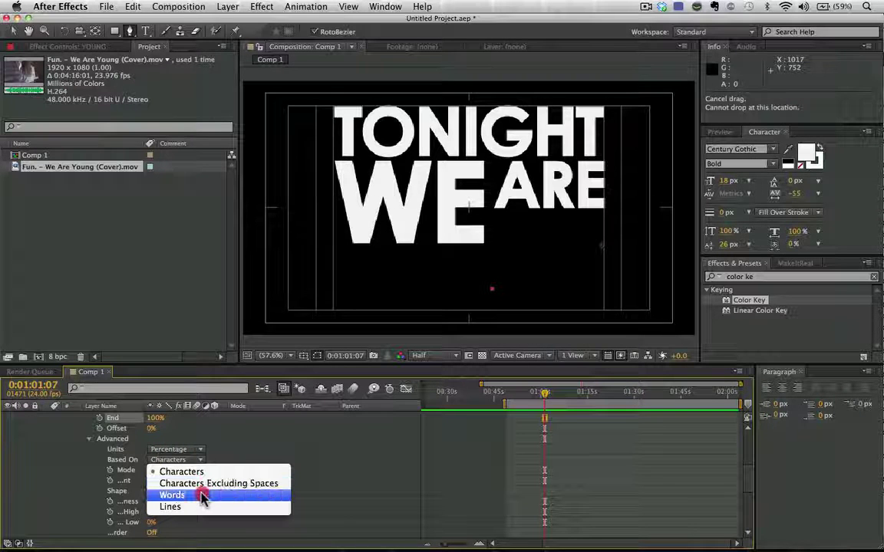
click(201, 496)
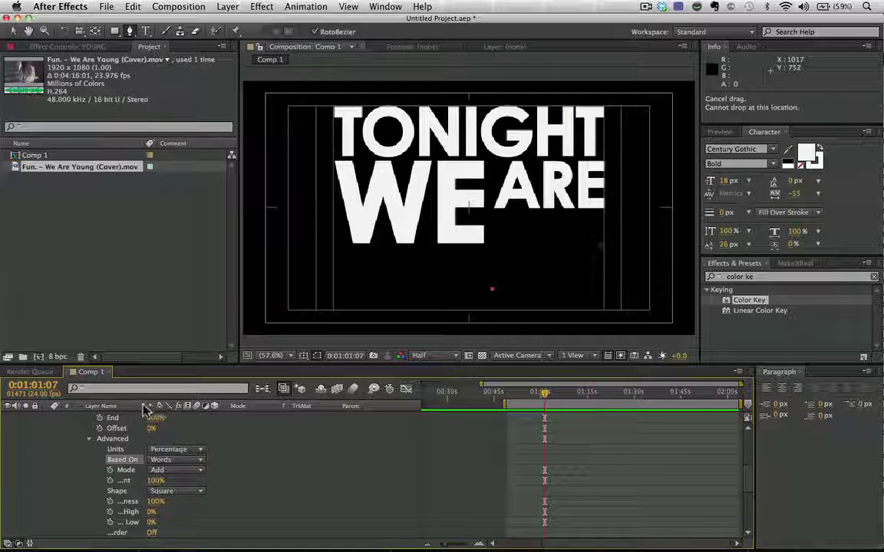
drag(148, 406, 213, 406)
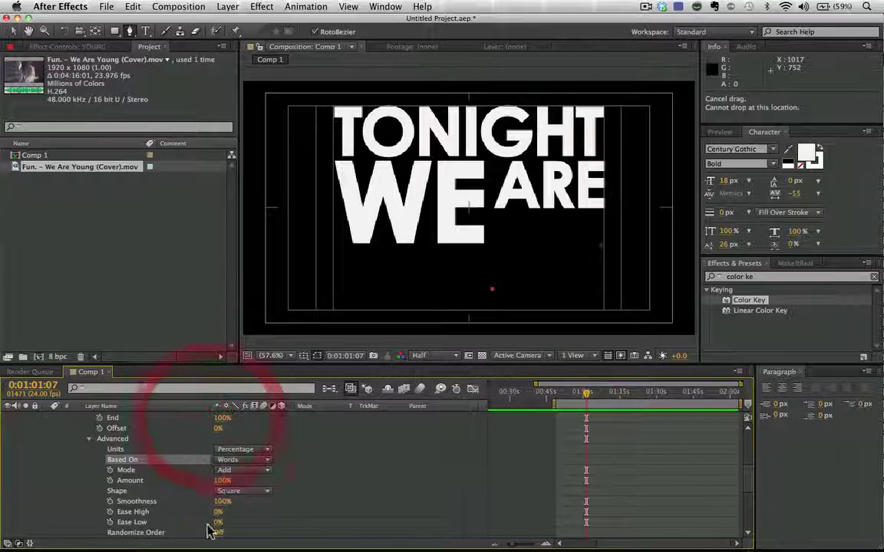
- Try raising the range selector's Start to 100% to test how YOUNG scales in as a whole word
scroll(215, 526, down, 1)
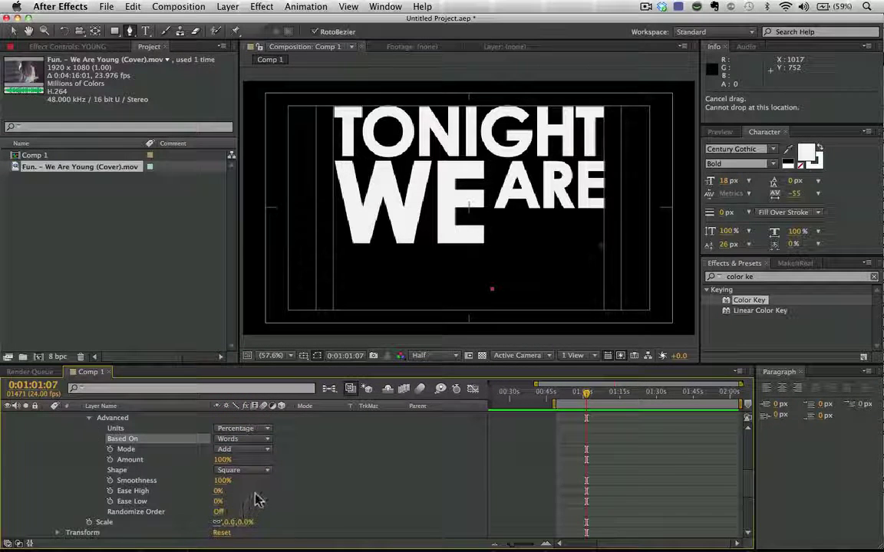
scroll(257, 499, up, 4)
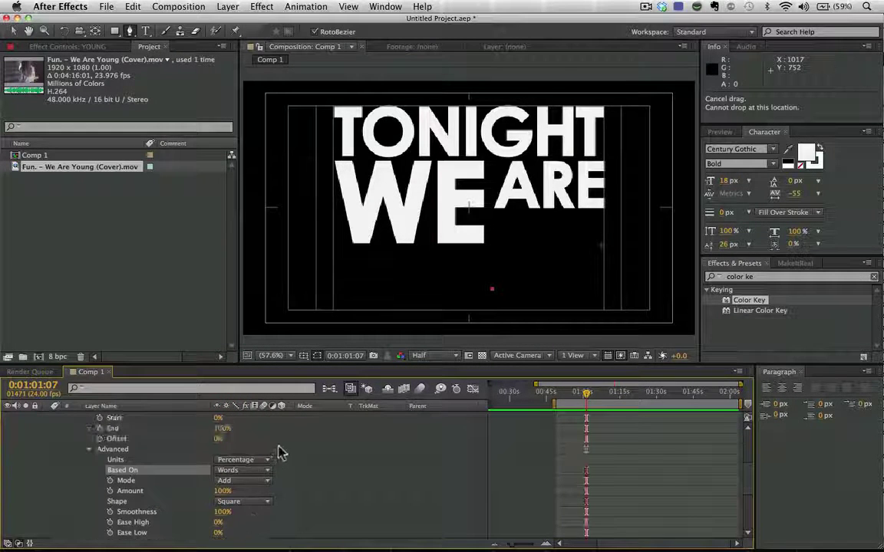
scroll(280, 453, up, 1)
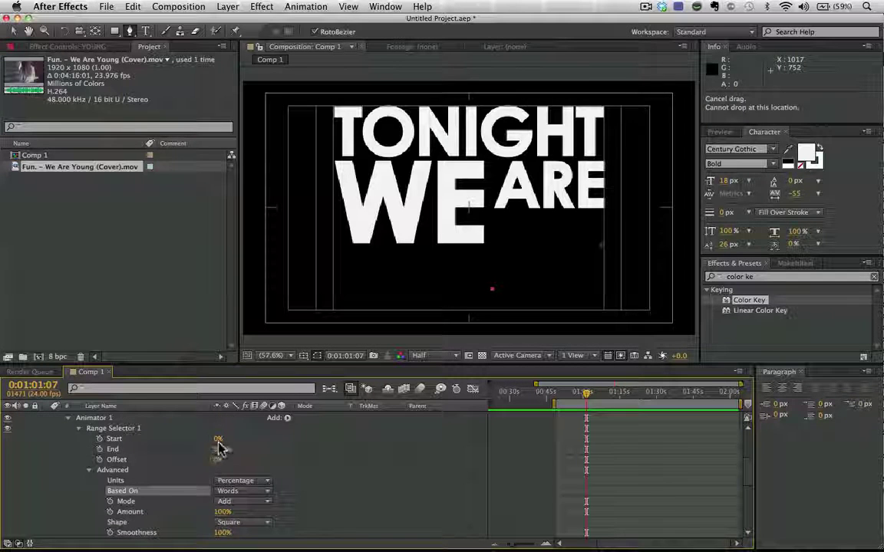
drag(219, 439, 295, 471)
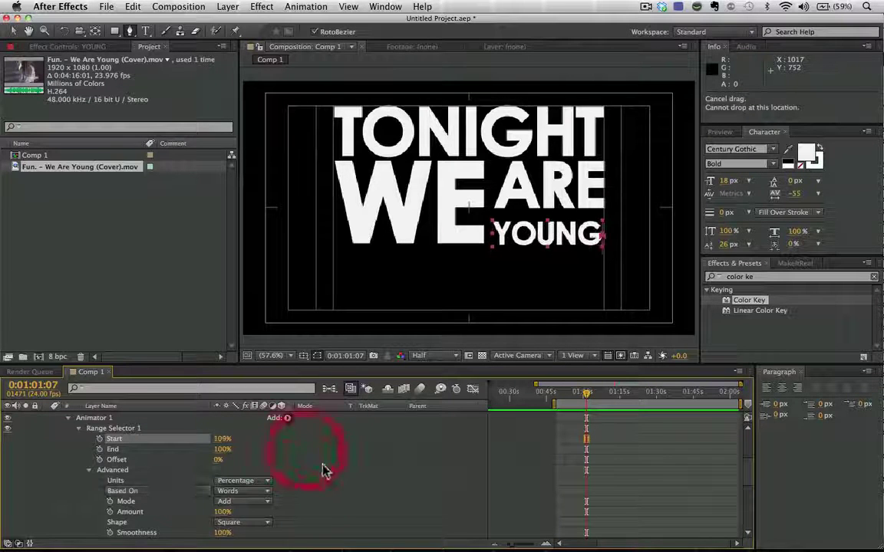
- Unlink the animator's Scale proportions and set it to 100% horizontally and 0% vertically, without keyframes
scroll(330, 466, down, 5)
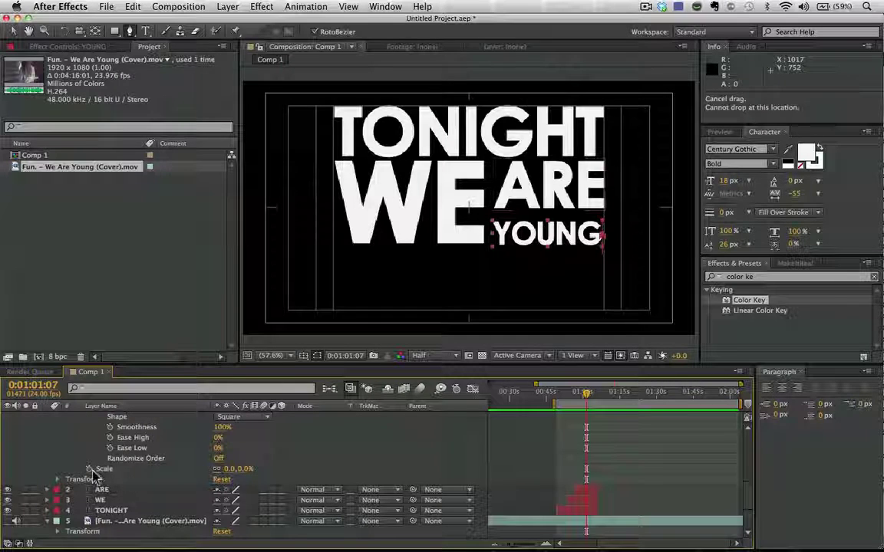
click(89, 469)
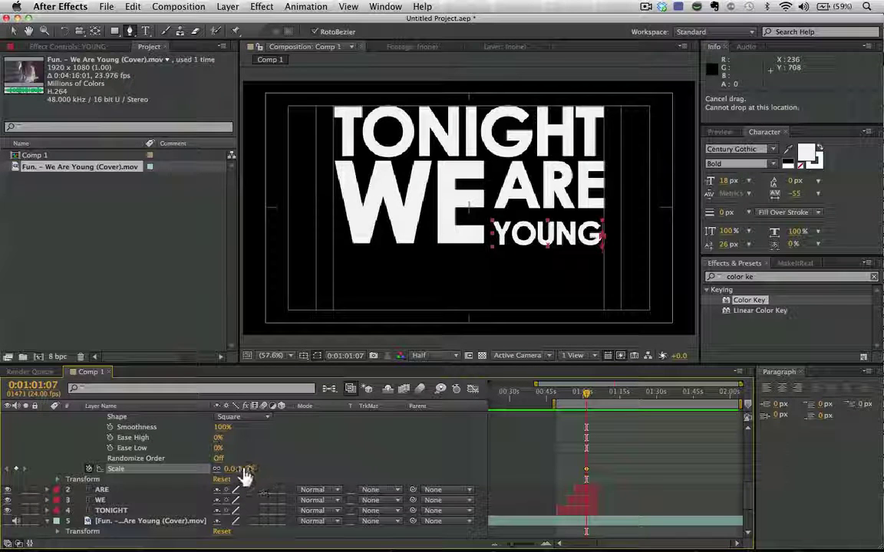
mouse_move(236, 472)
mouse_down()
mouse_move(228, 472)
mouse_move(235, 468)
mouse_up()
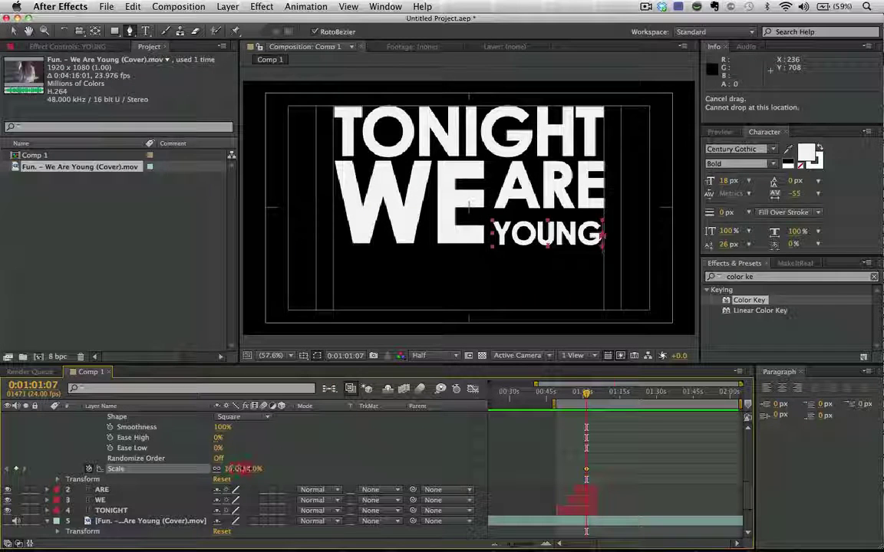
drag(254, 468, 257, 469)
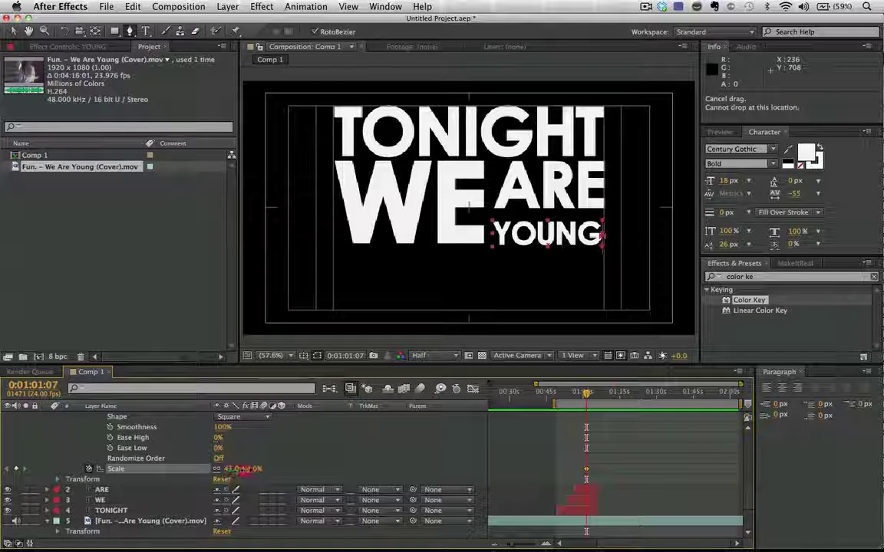
drag(255, 469, 263, 471)
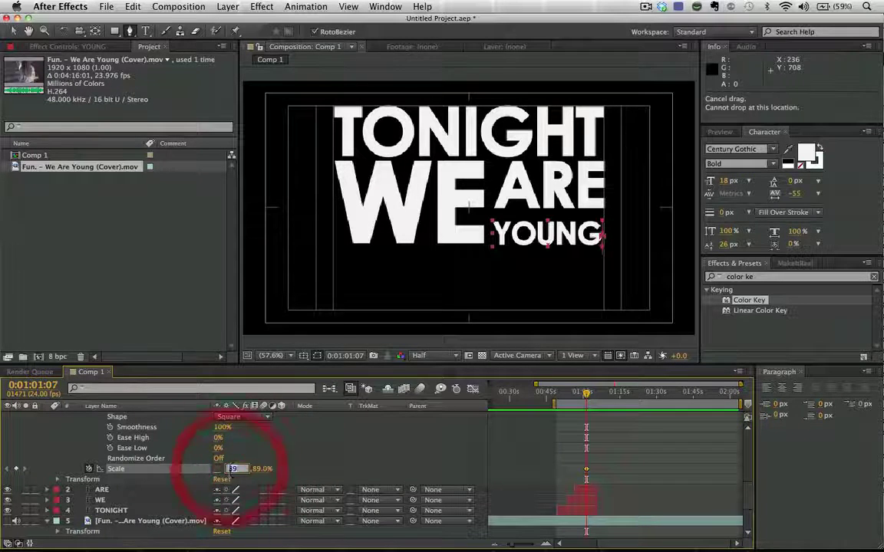
text(100)
key(Return)
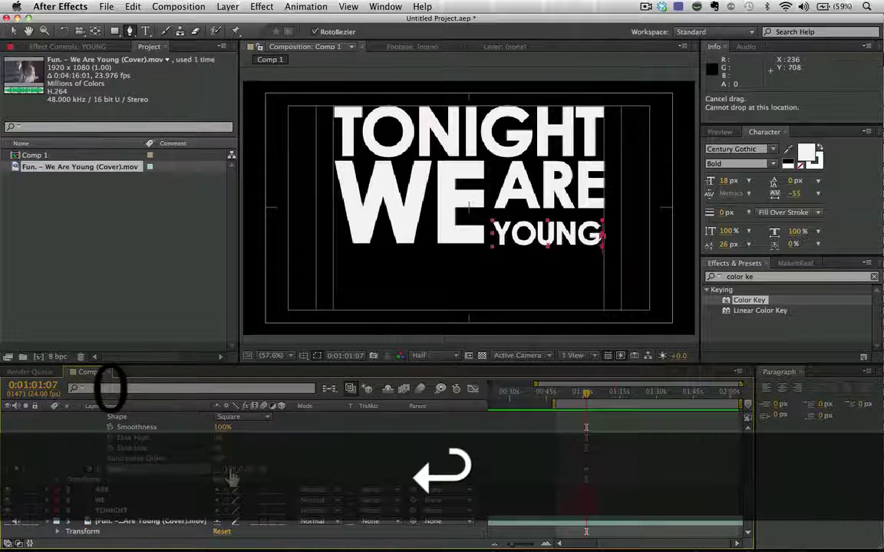
click(255, 468)
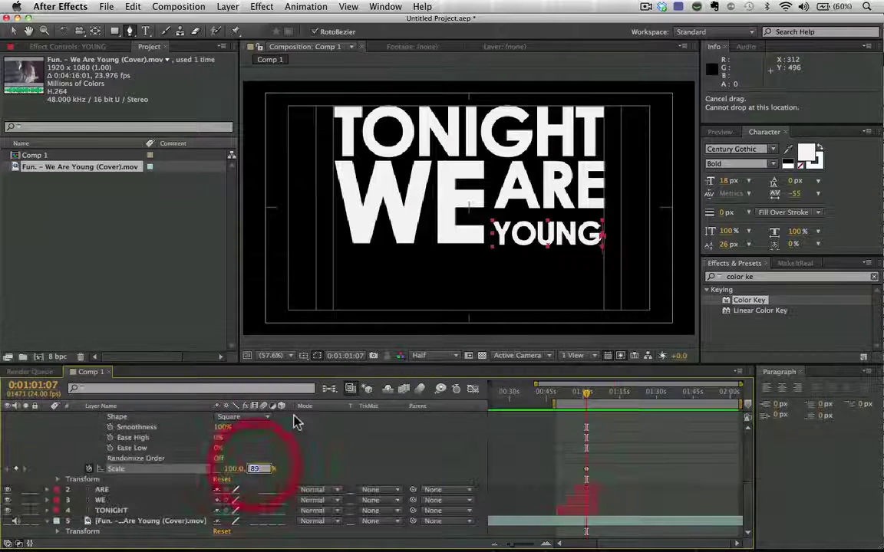
key(Return)
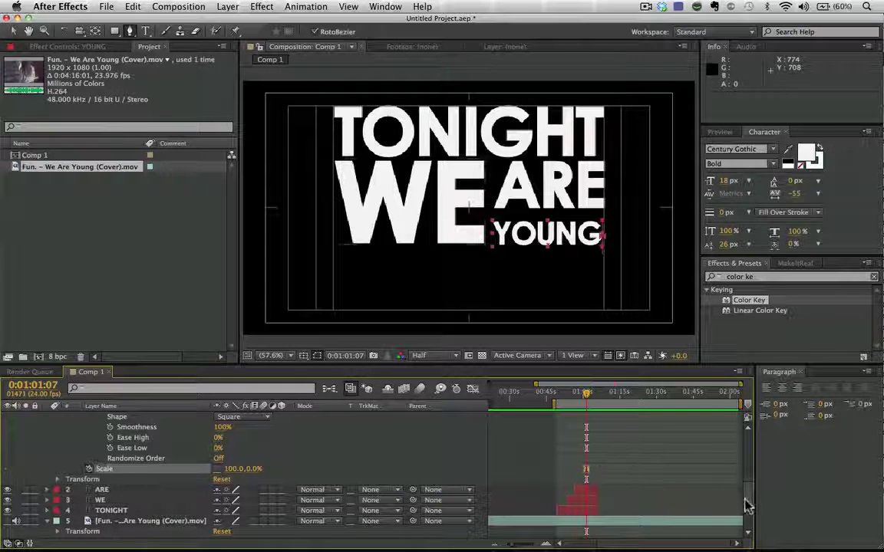
- Keyframe the range selector's Start at 0% at 0:01:01:07 and switch the time display to frames
scroll(744, 489, up, 5)
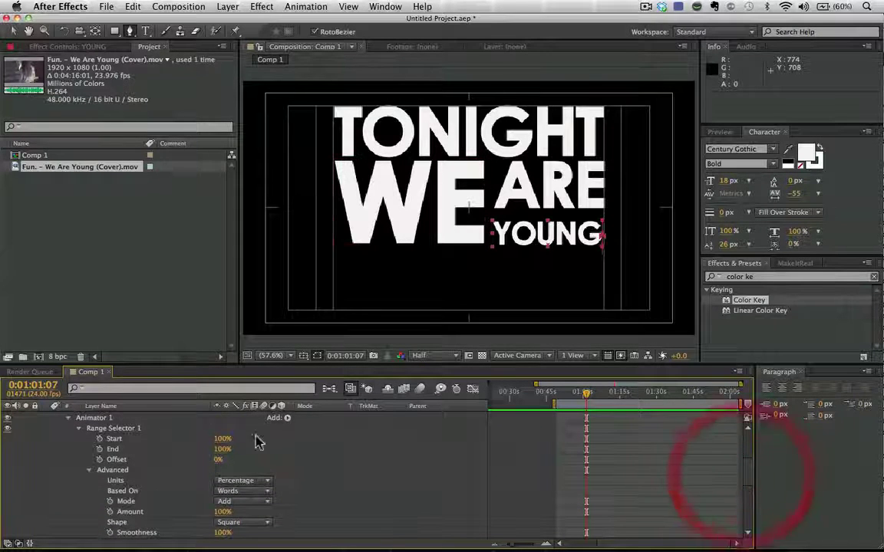
drag(221, 438, 170, 397)
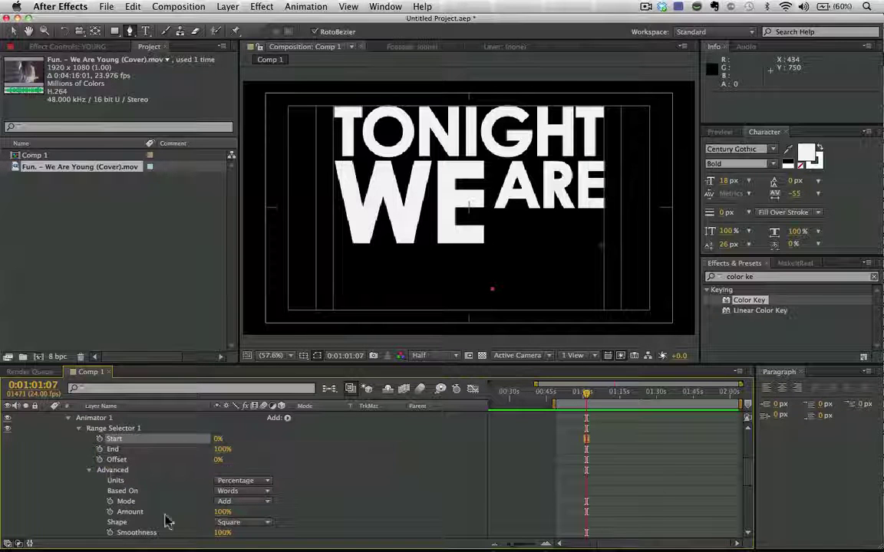
click(102, 438)
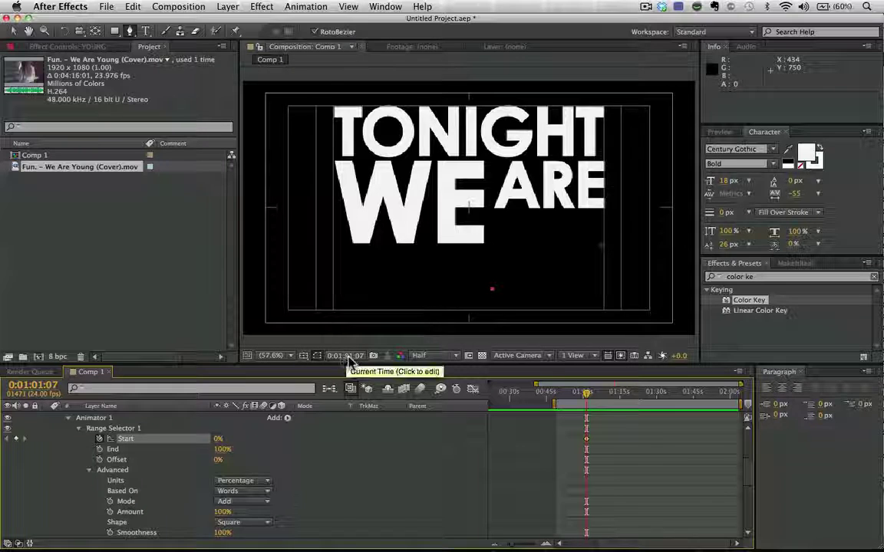
key(super)
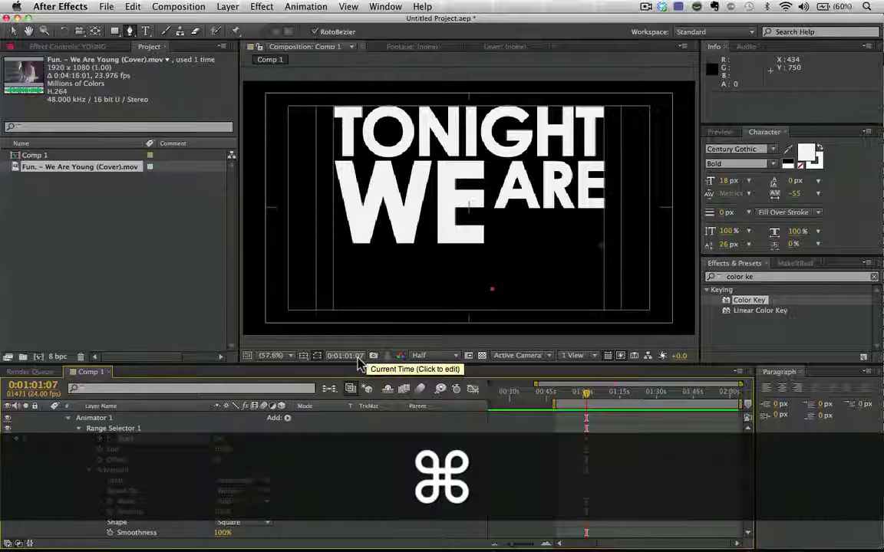
super+click(356, 359)
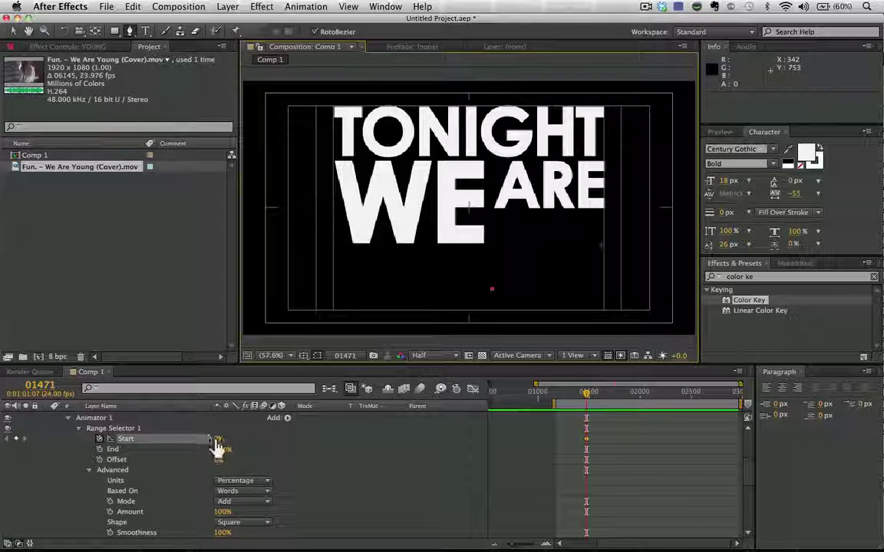
- Keyframe Start at 100% on frame 1498 and preview the reveal of YOUNG
mouse_move(218, 442)
mouse_down()
mouse_move(201, 440)
mouse_move(209, 440)
mouse_up()
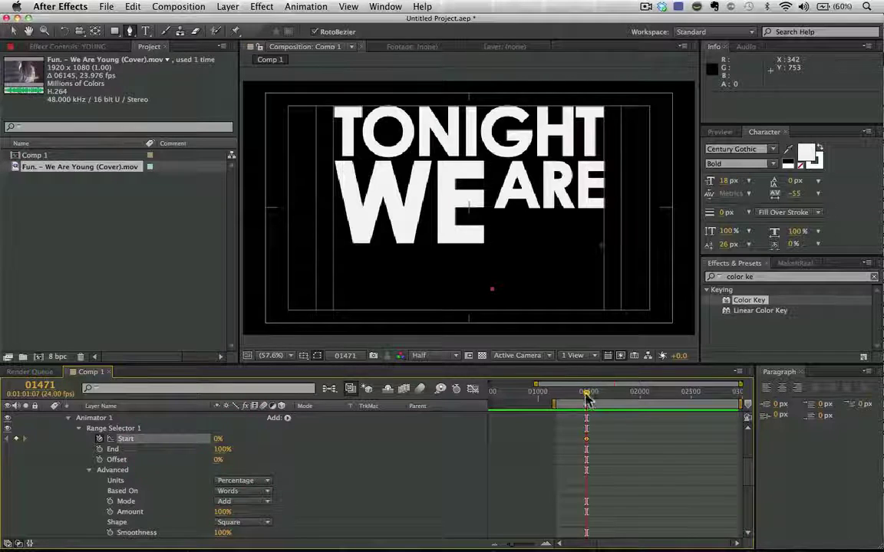
mouse_move(597, 397)
mouse_down()
mouse_move(611, 399)
mouse_move(588, 395)
mouse_up()
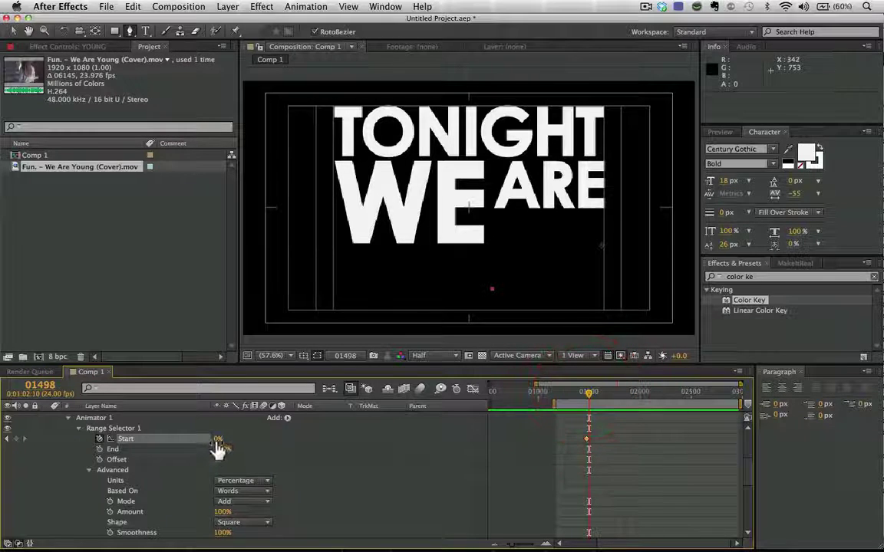
drag(218, 440, 283, 444)
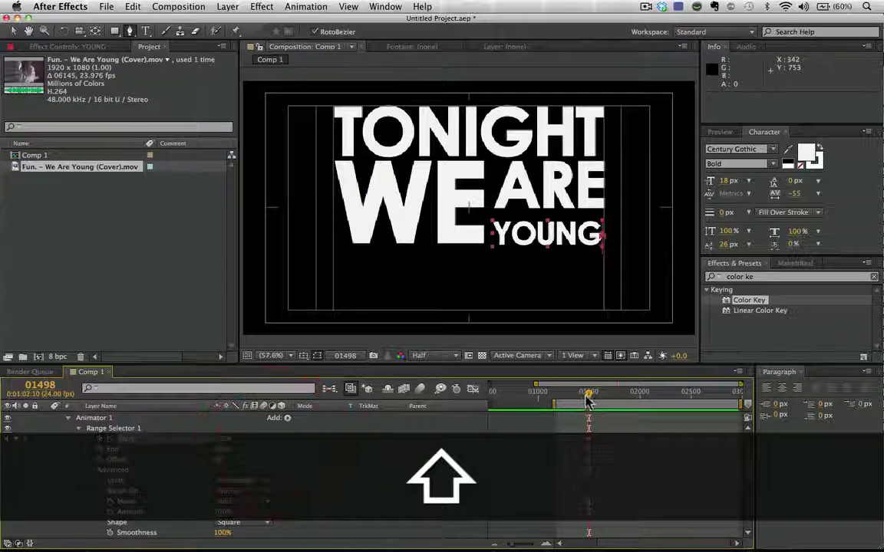
scroll(588, 398, up, 3)
drag(587, 394, 546, 402)
key(space)
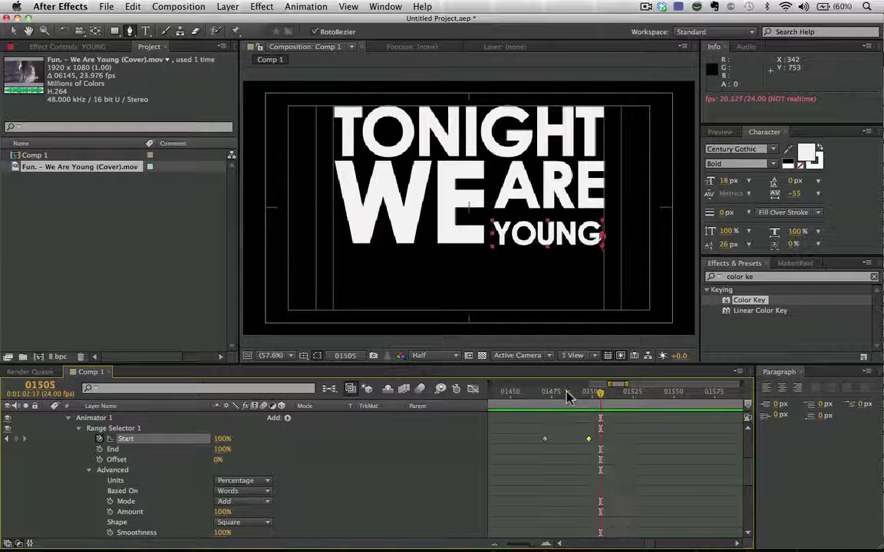
- Set the work area from frame 1472 to frame 1505 and play the YOUNG animation
key(n)
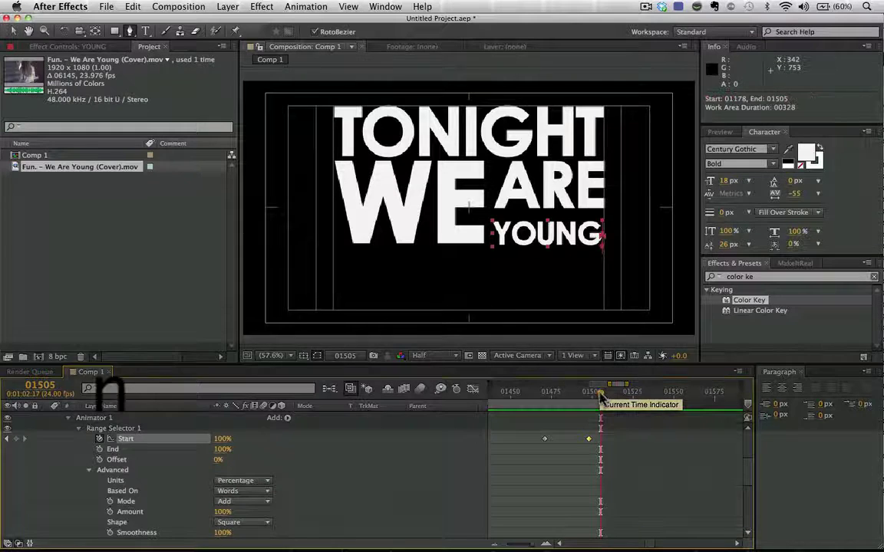
drag(600, 399, 546, 398)
key(b)
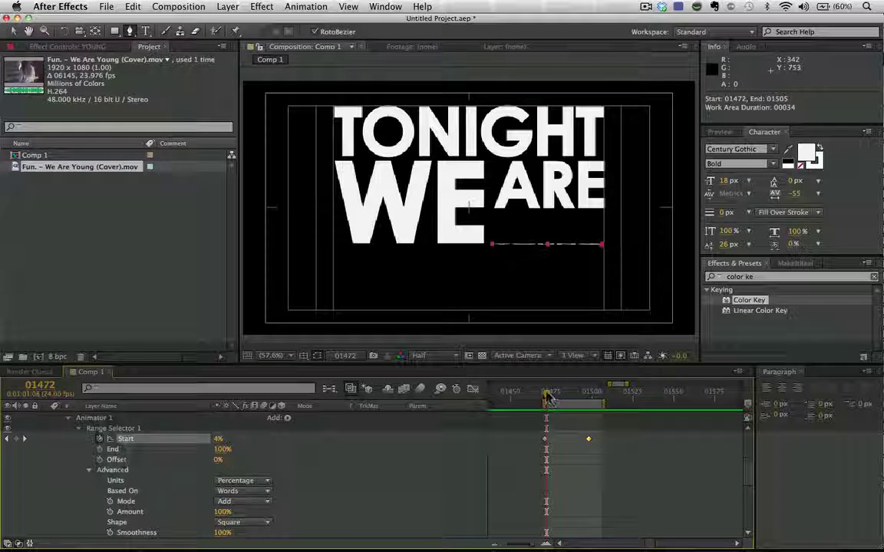
key(space)
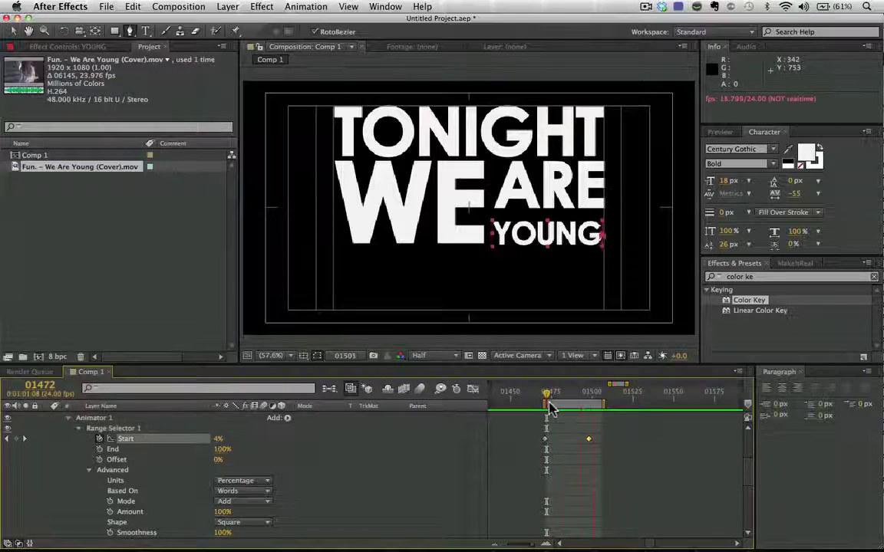
- Move Start's 100% keyframe earlier to frame 1480 and begin the work area at frame 1466
drag(589, 440, 562, 445)
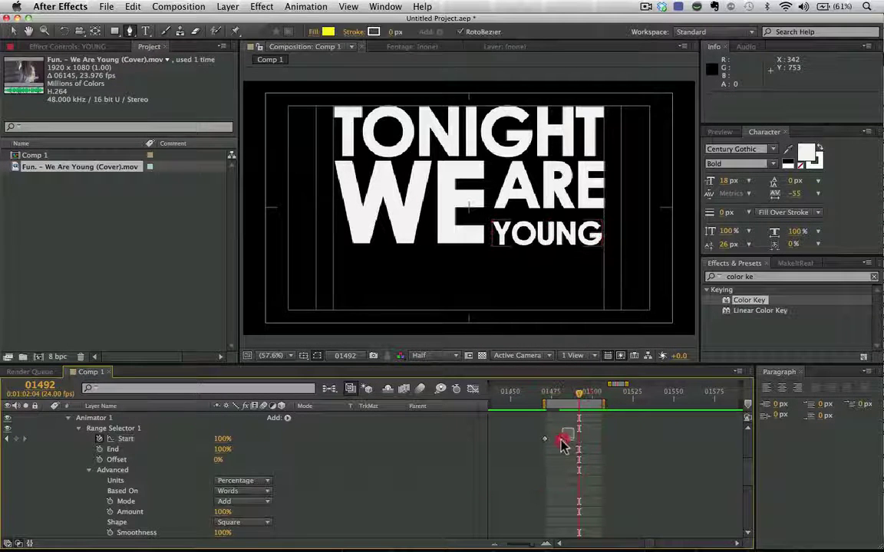
click(560, 446)
mouse_move(552, 443)
mouse_down()
mouse_move(533, 449)
mouse_move(542, 448)
mouse_up()
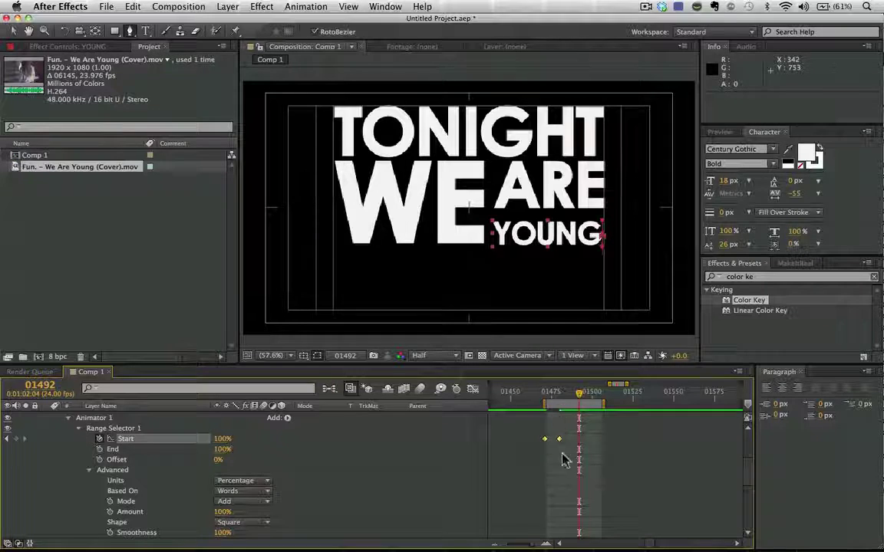
click(545, 394)
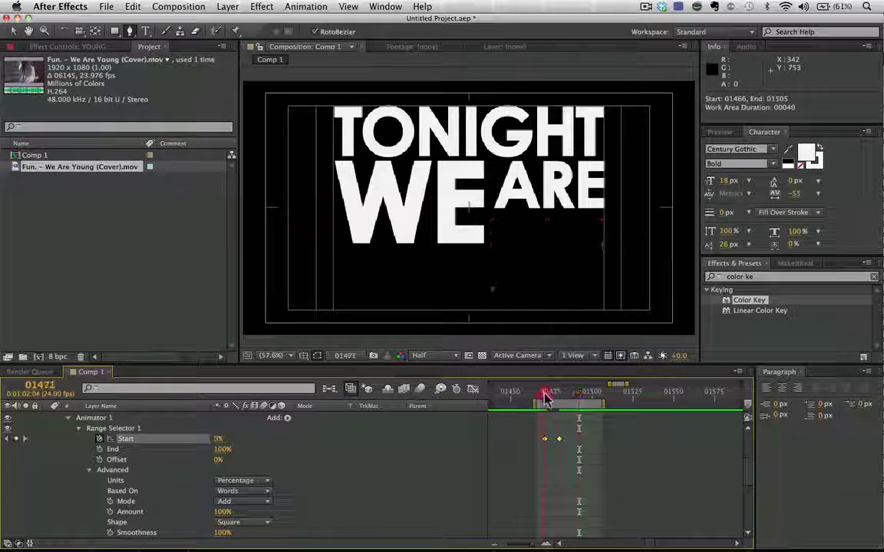
- Scrub between Start's two keyframes to check how YOUNG rises vertically
drag(545, 396, 560, 398)
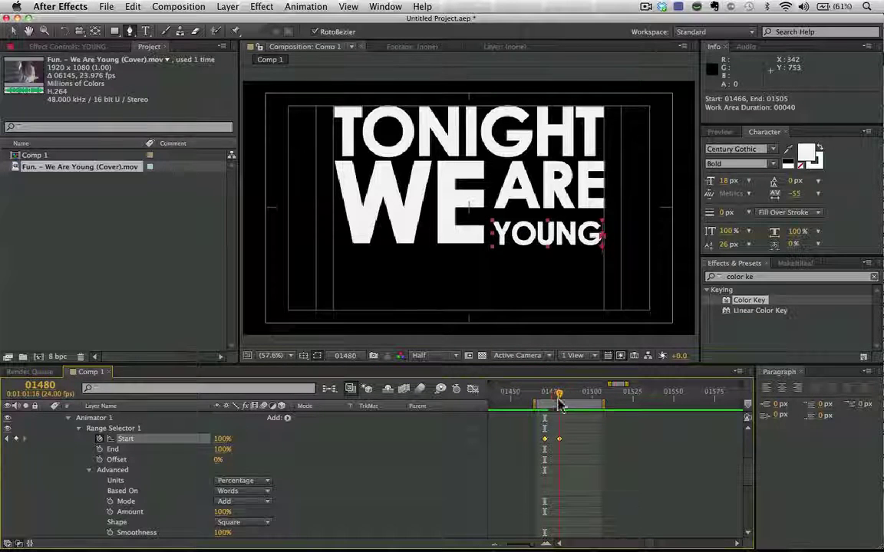
click(576, 472)
click(558, 396)
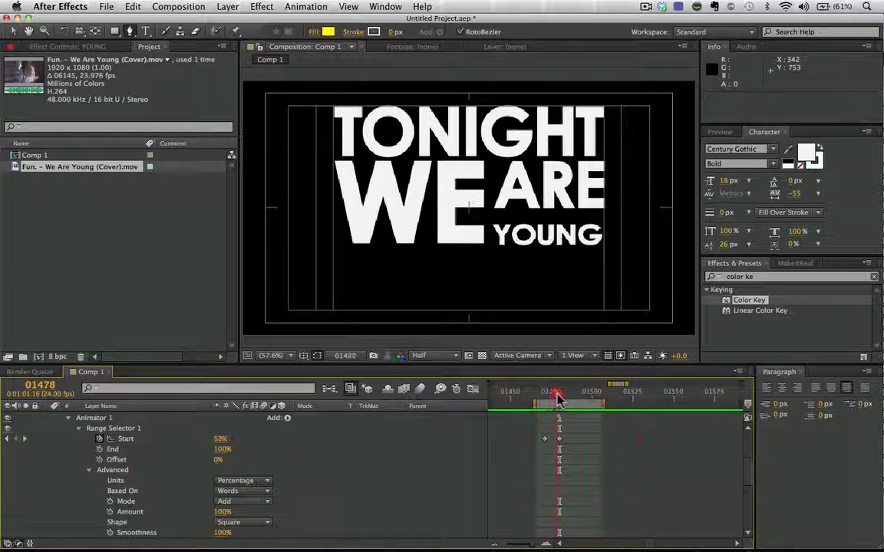
mouse_move(558, 396)
mouse_down()
mouse_move(544, 400)
mouse_move(564, 403)
mouse_move(548, 401)
mouse_up()
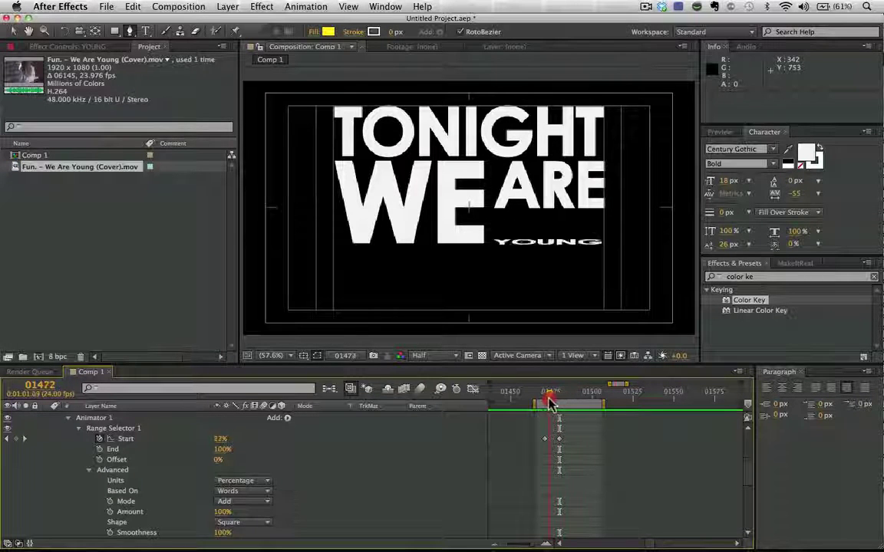
- Step frame by frame between Start's two keyframes, up to frame 1480, to examine how YOUNG grows
key(super+Left)
key(super+Right)
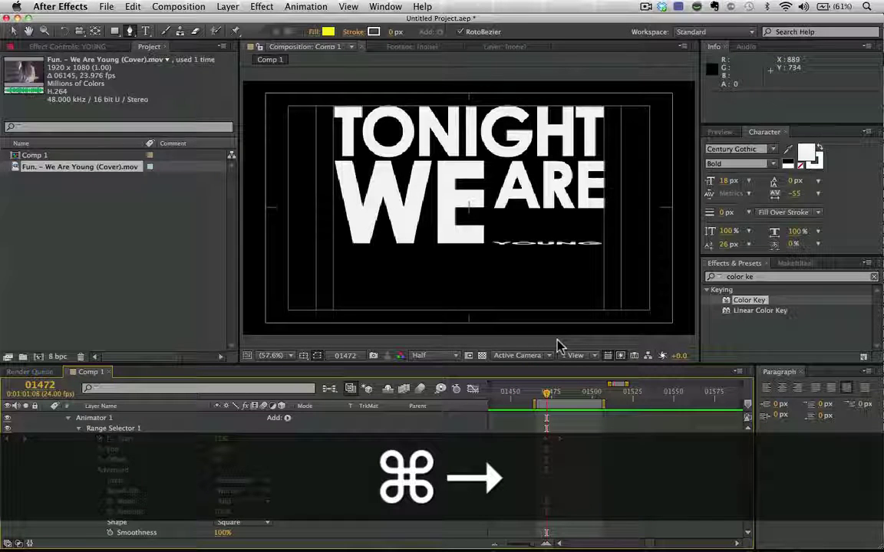
key(super+Right)
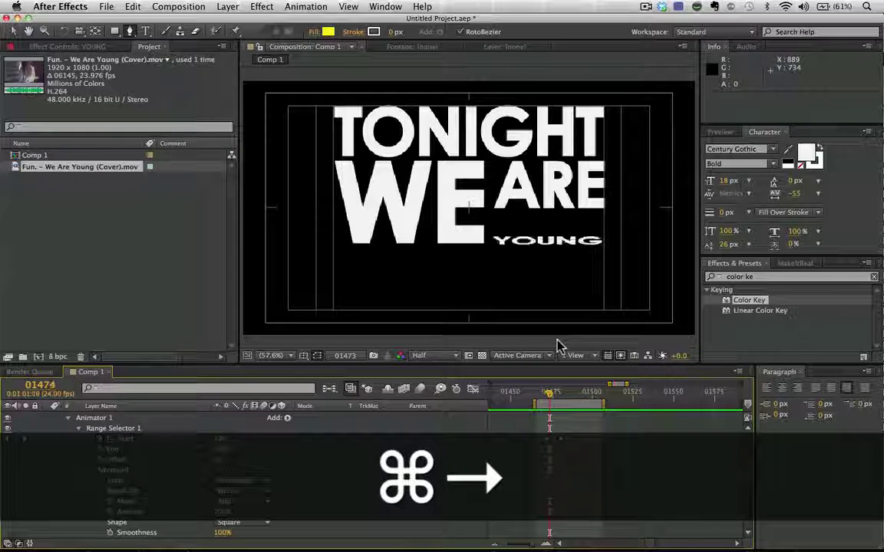
key(super+Right)
key(super+Right)
key(super+Right)
key(super+Right)
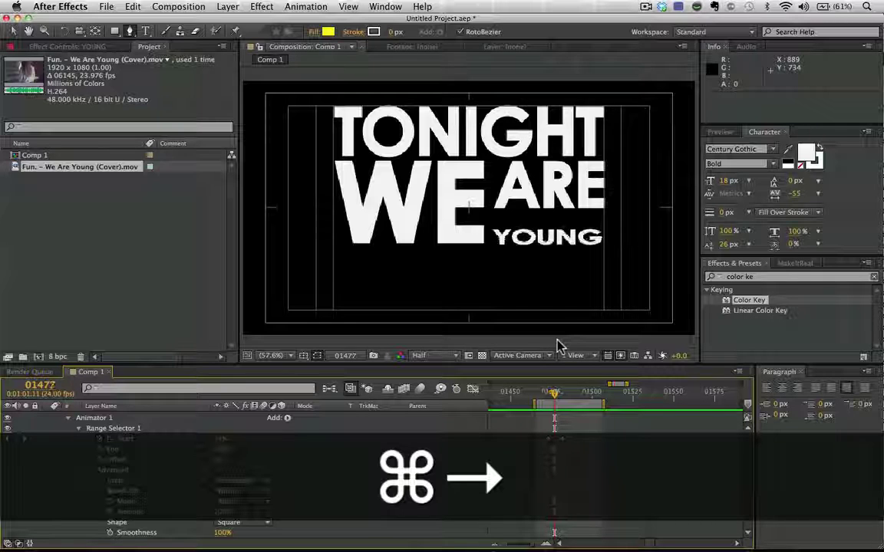
key(super+Right)
key(super+Right)
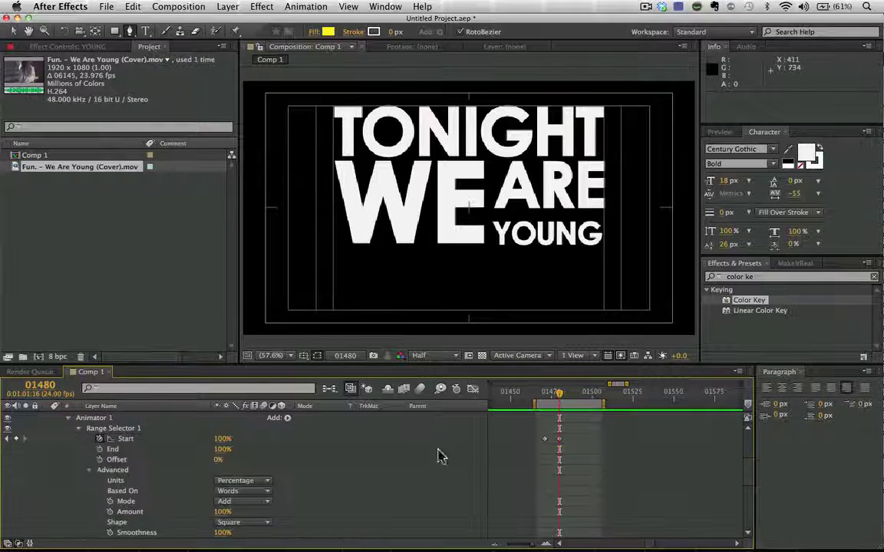
- Apply Easy Ease In to Start's 100% keyframe at frame 1480
drag(582, 433, 561, 452)
ctrl+click(561, 451)
mouse_move(614, 537)
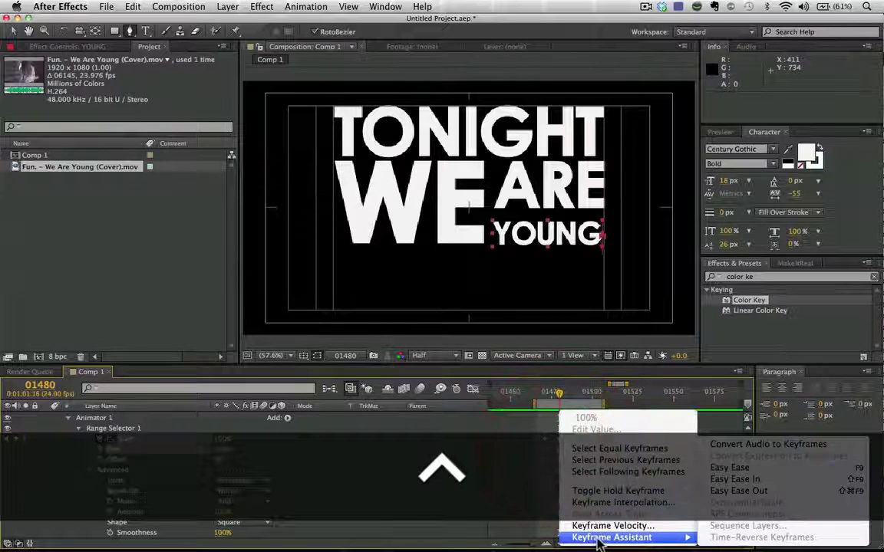
click(754, 479)
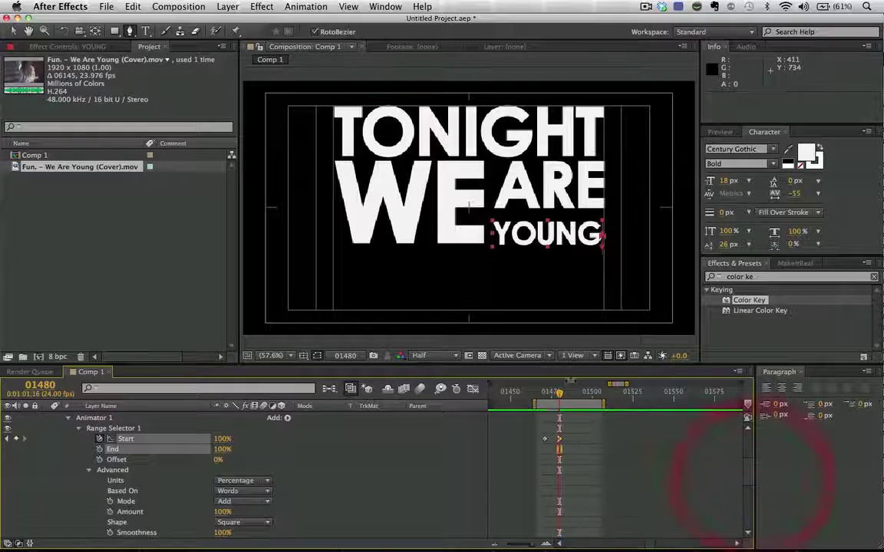
- On the value graph, stretch the 100% keyframe's incoming ease handle back almost to the 0% keyframe
click(472, 389)
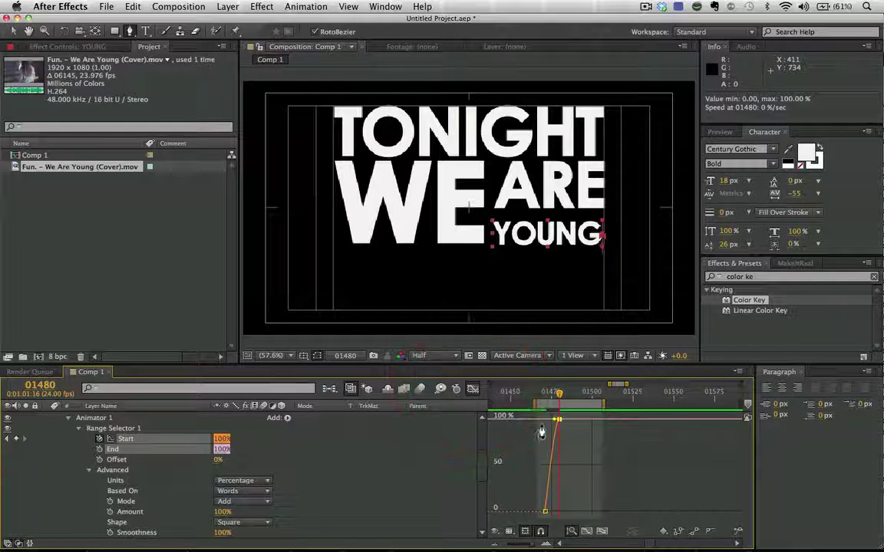
key(equal)
key(equal)
key(equal)
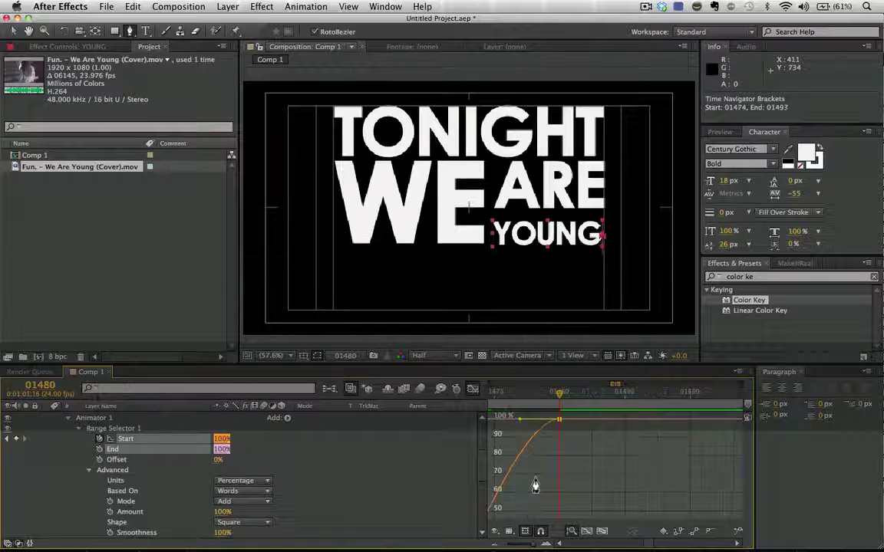
key(minus)
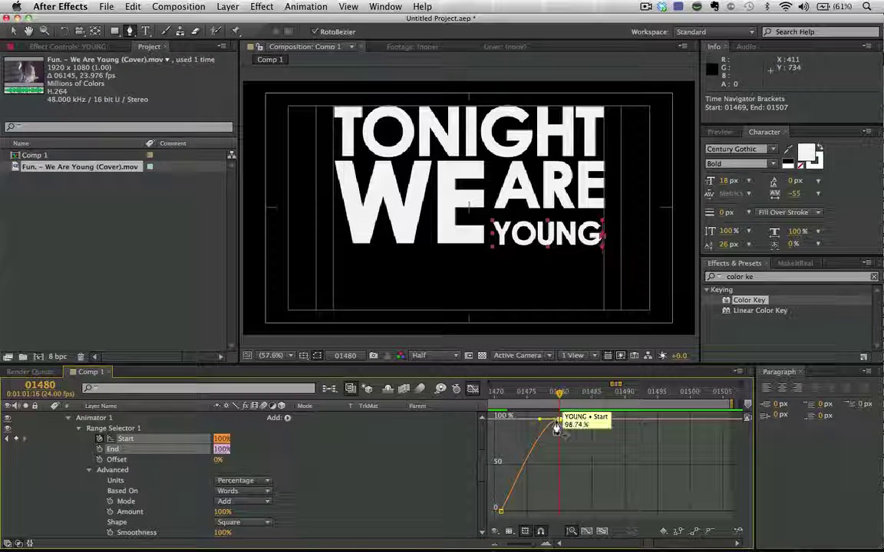
drag(540, 422, 504, 419)
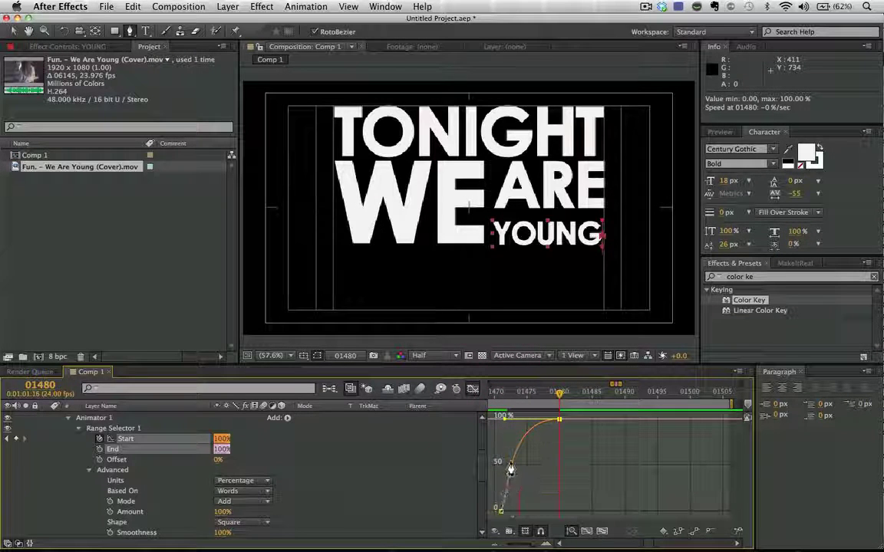
click(498, 511)
key(v)
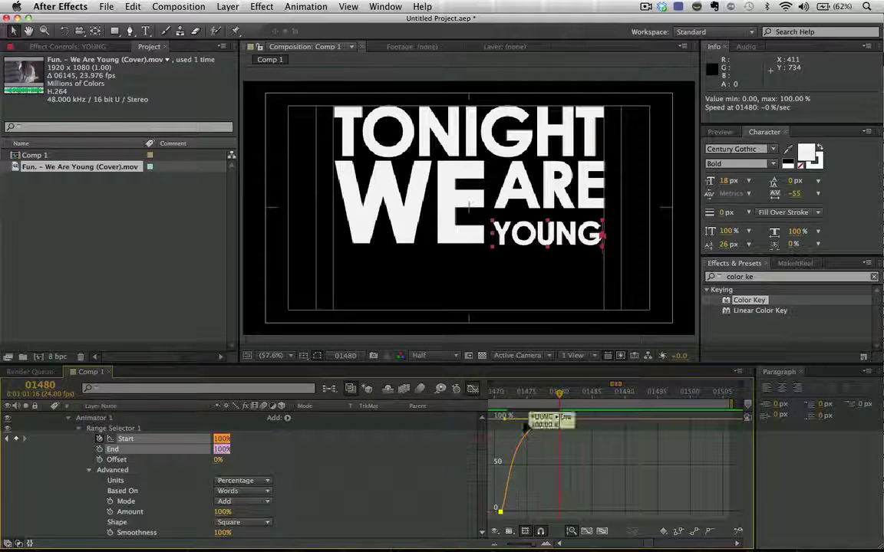
click(472, 389)
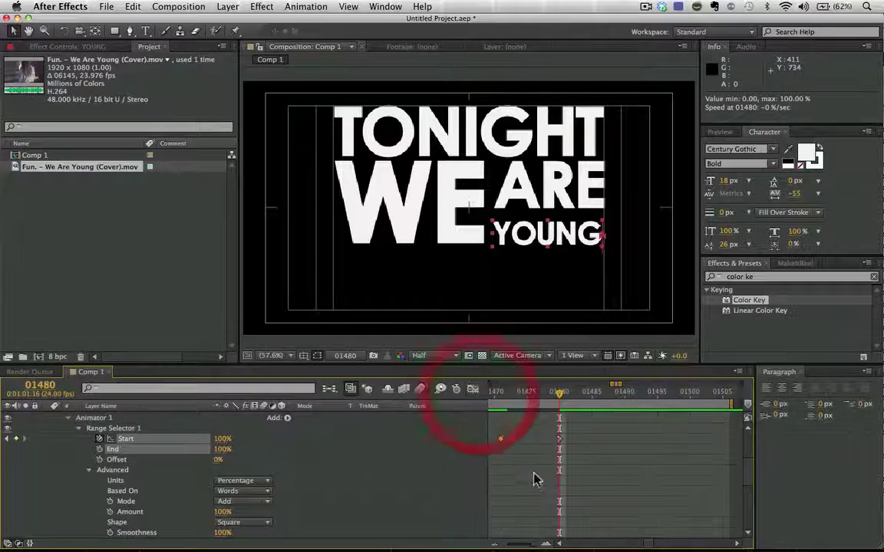
- Try Easy Ease Out on Start's 0% keyframe at frame 1471, and lengthen its outgoing handle on the value graph
click(502, 396)
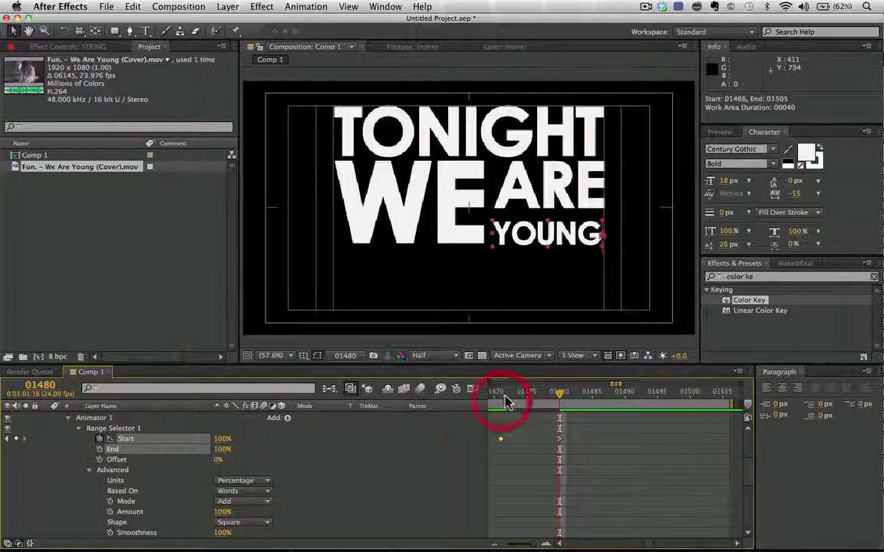
click(473, 389)
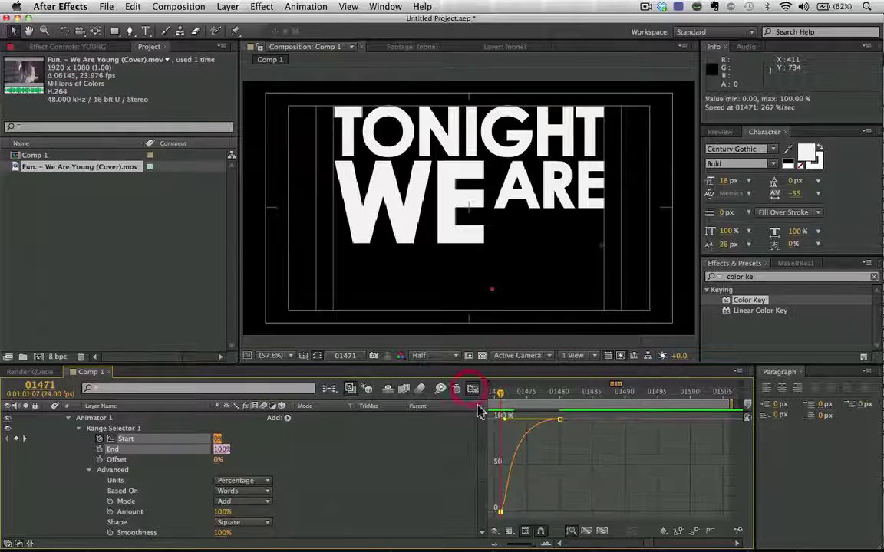
ctrl+click(499, 510)
mouse_move(566, 537)
click(712, 492)
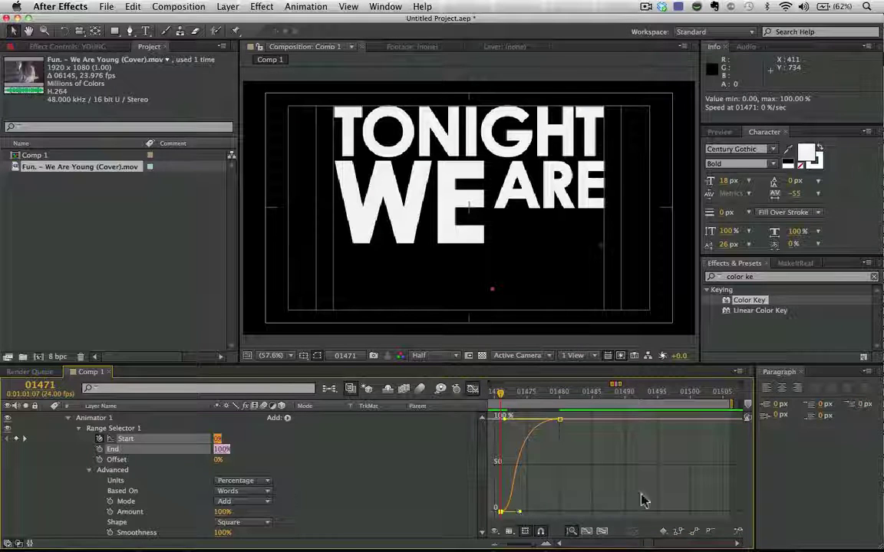
drag(765, 520, 830, 525)
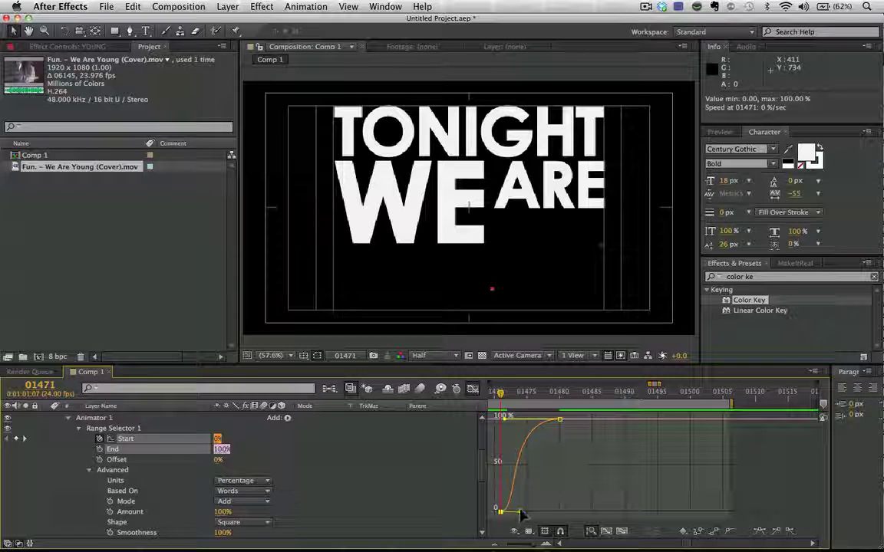
drag(521, 513, 542, 512)
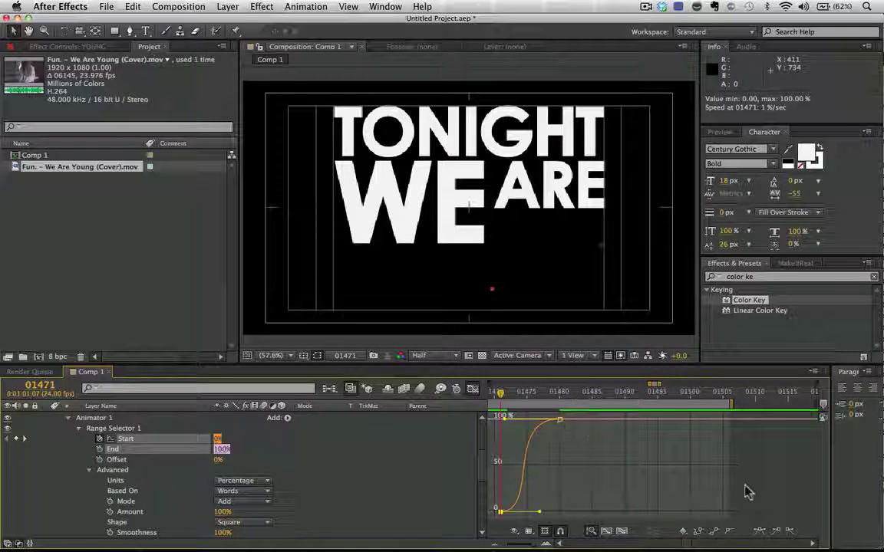
- Close the value graph and reset Start's 0% keyframe to linear interpolation
click(685, 532)
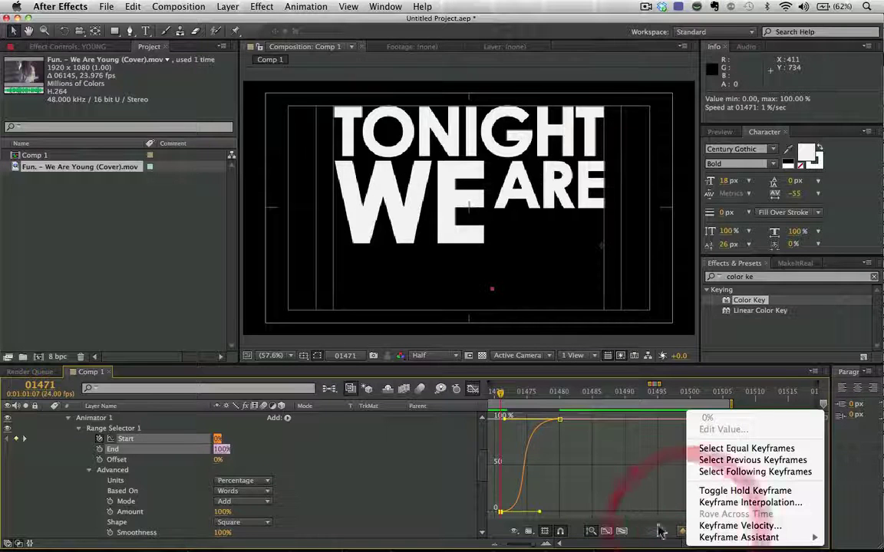
click(629, 513)
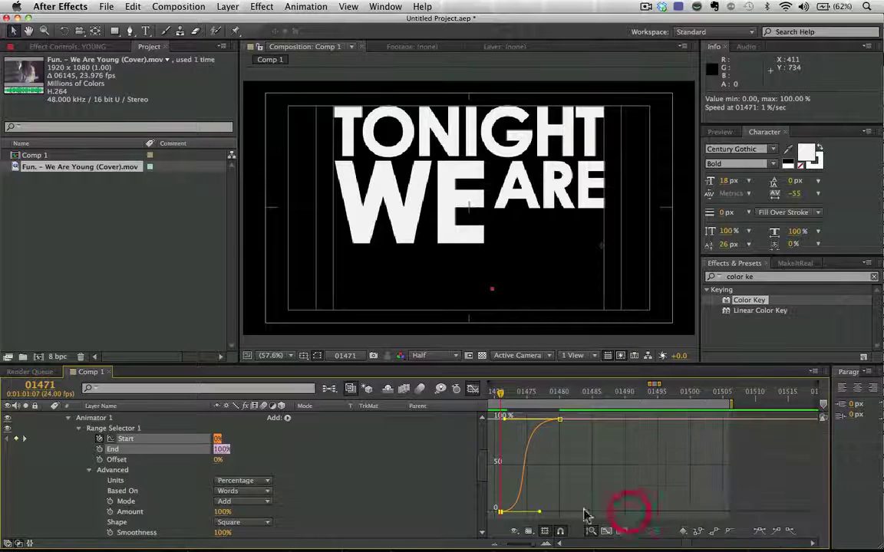
click(473, 389)
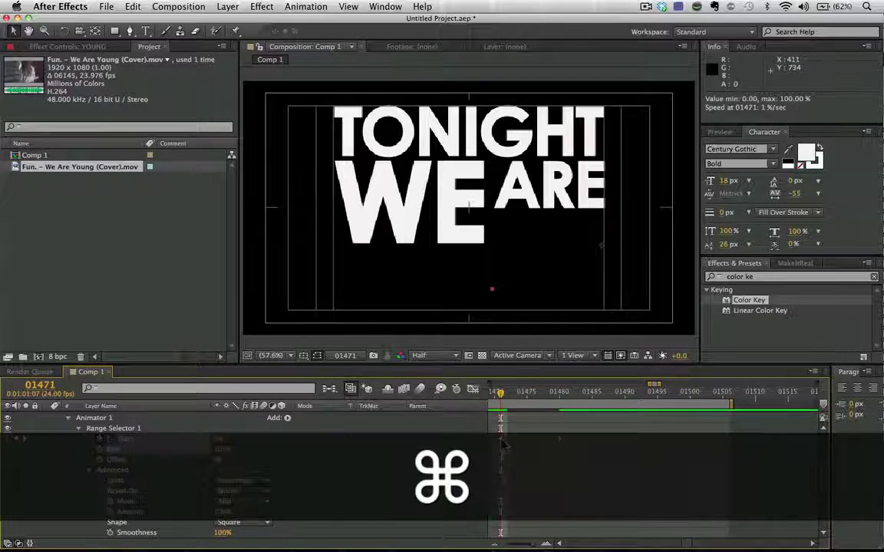
super+click(500, 445)
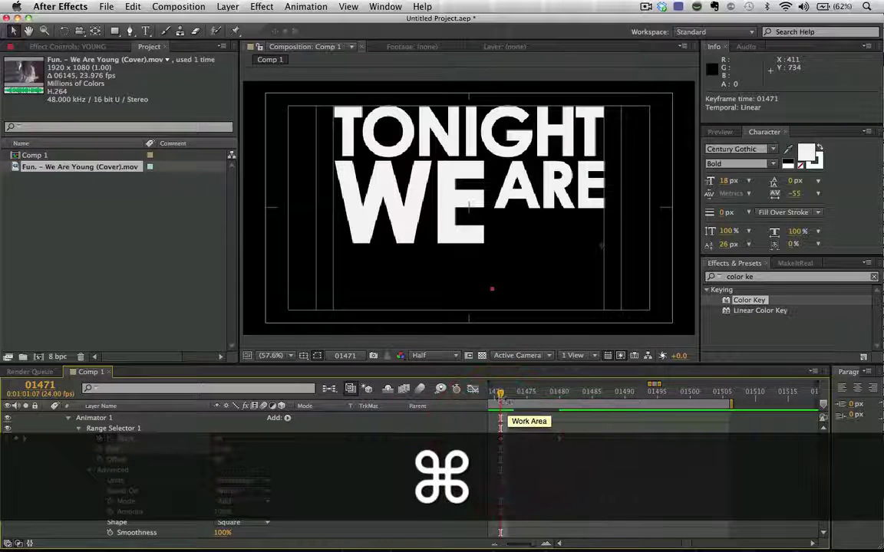
- Preview the eased YOUNG reveal and trim the work area to about frames 1471 to 1483
click(508, 406)
key(space)
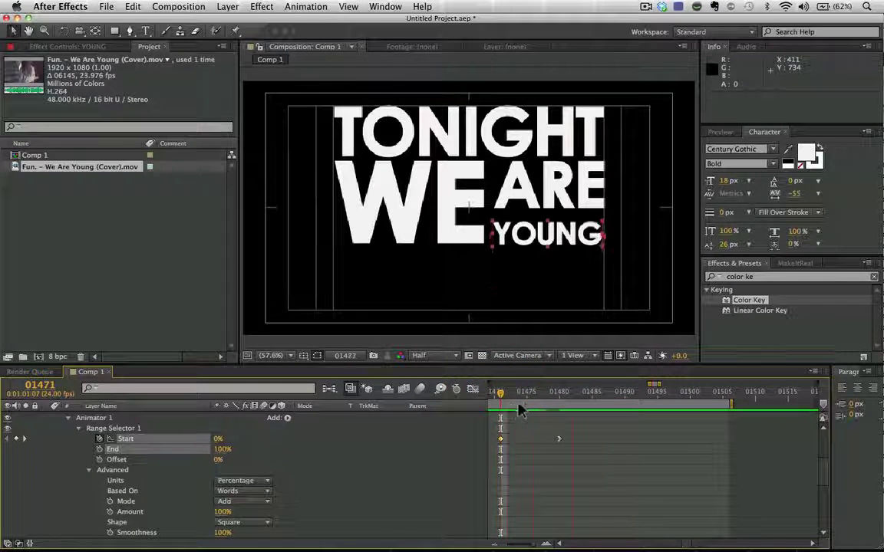
key(space)
mouse_move(506, 394)
mouse_down()
mouse_move(552, 400)
mouse_move(500, 395)
mouse_up()
key(space)
key(space)
key(n)
key(b)
key(space)
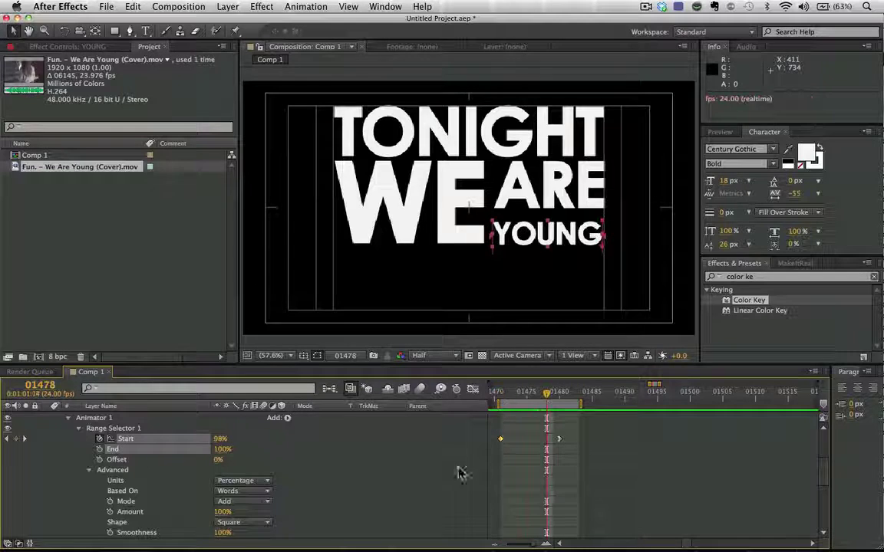
- Select Animator 1 on the YOUNG layer and collapse its properties
drag(822, 477, 800, 449)
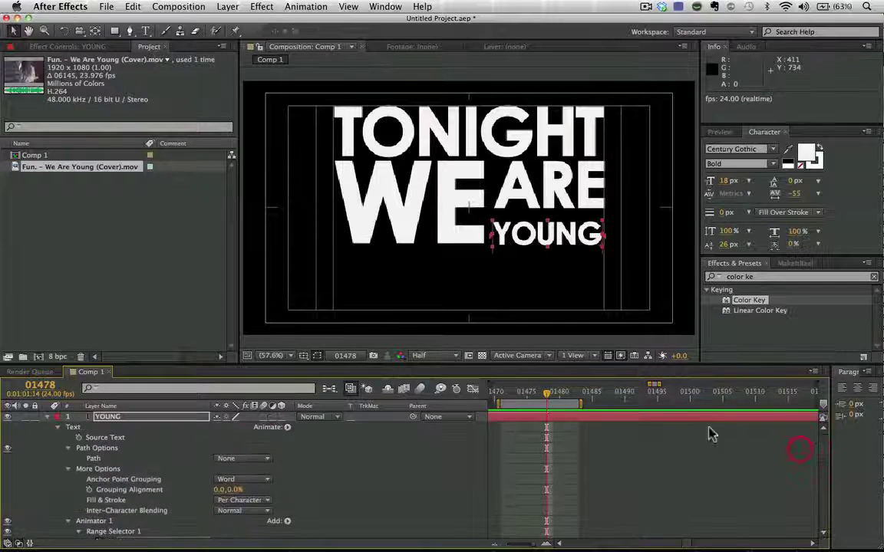
key(minus)
key(minus)
key(minus)
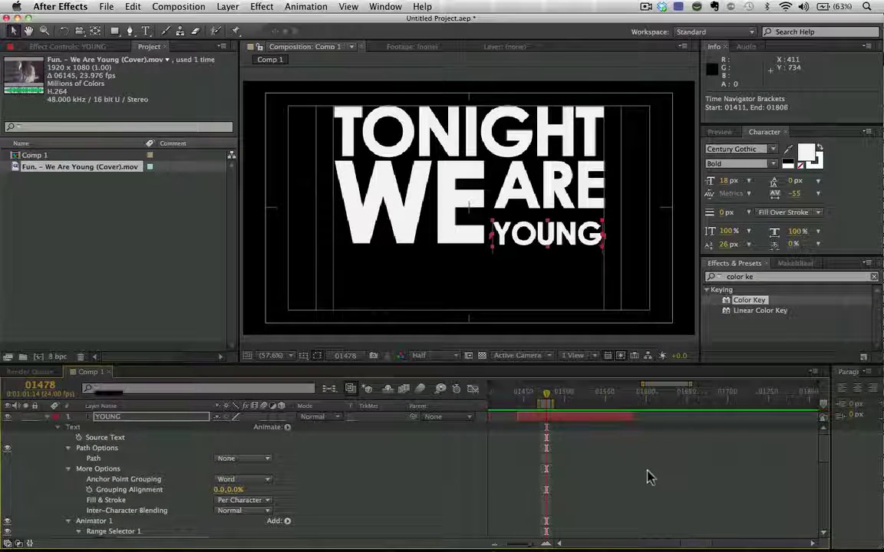
drag(823, 450, 802, 462)
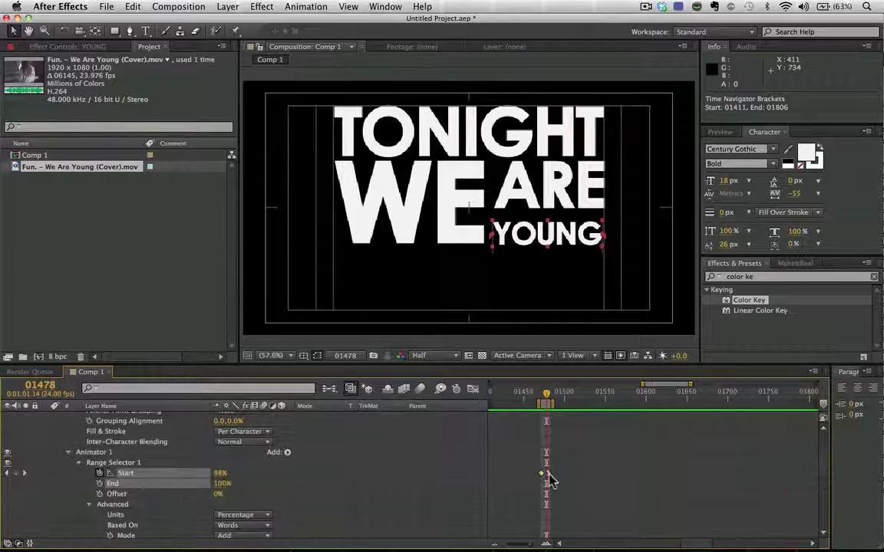
click(103, 452)
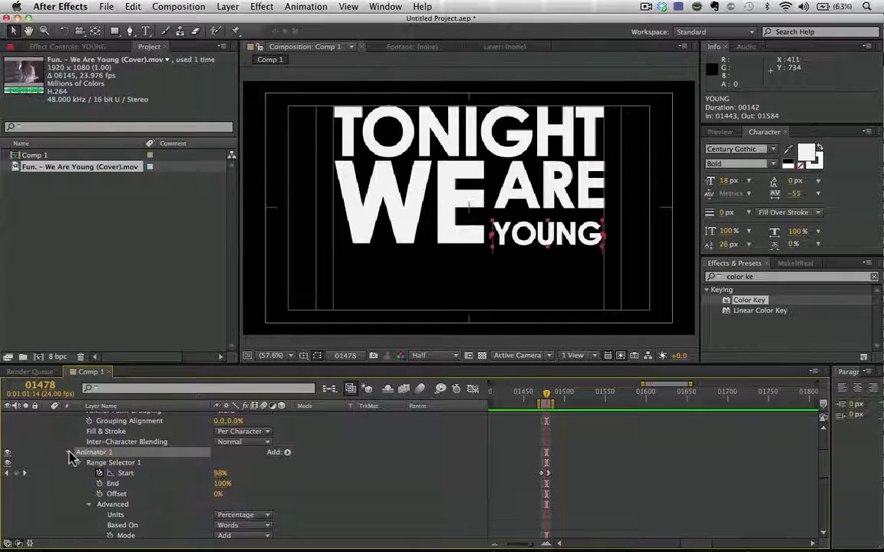
click(69, 452)
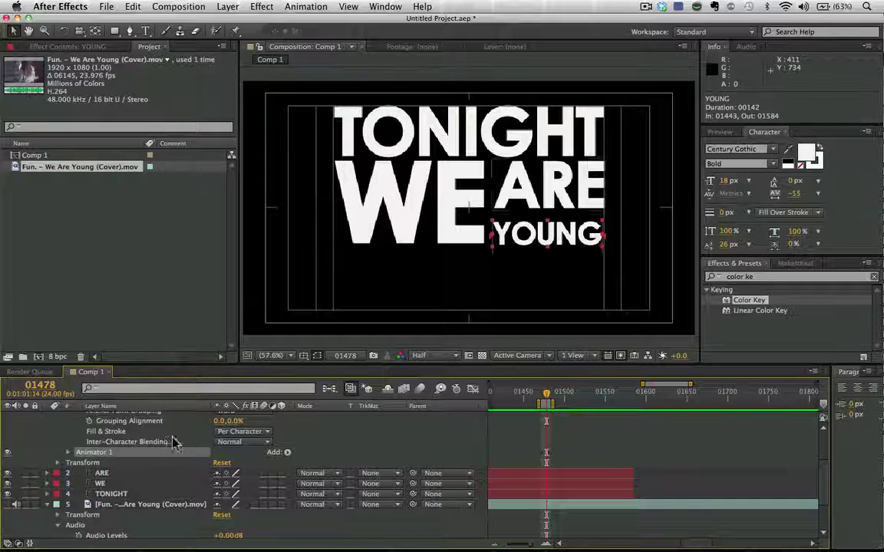
scroll(165, 443, up, 3)
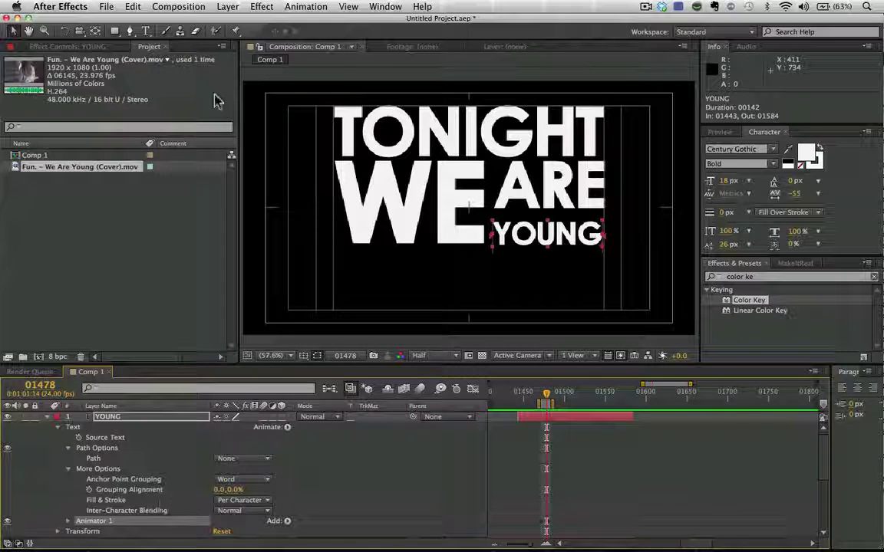
- Save Animator 1 as an animation preset named Scale Up in the ScriptUI Panels folder, accepting the non-default location
click(306, 6)
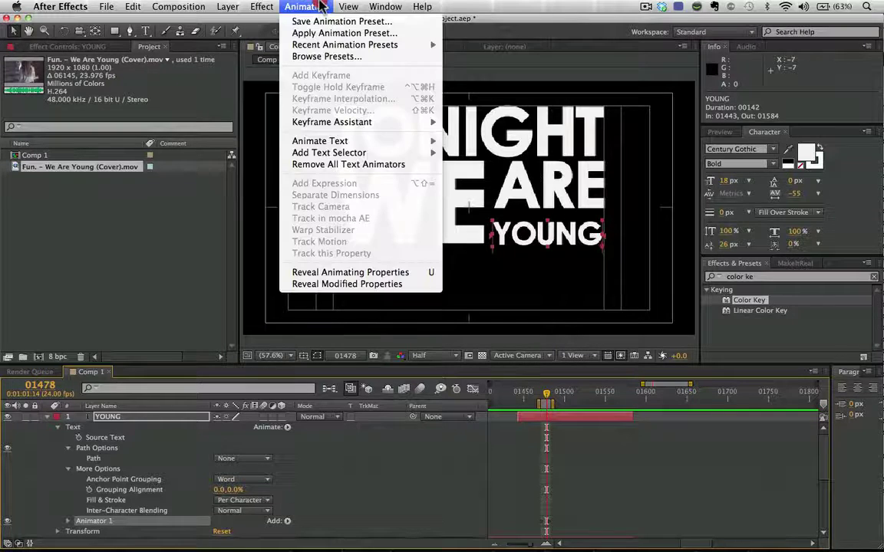
click(324, 23)
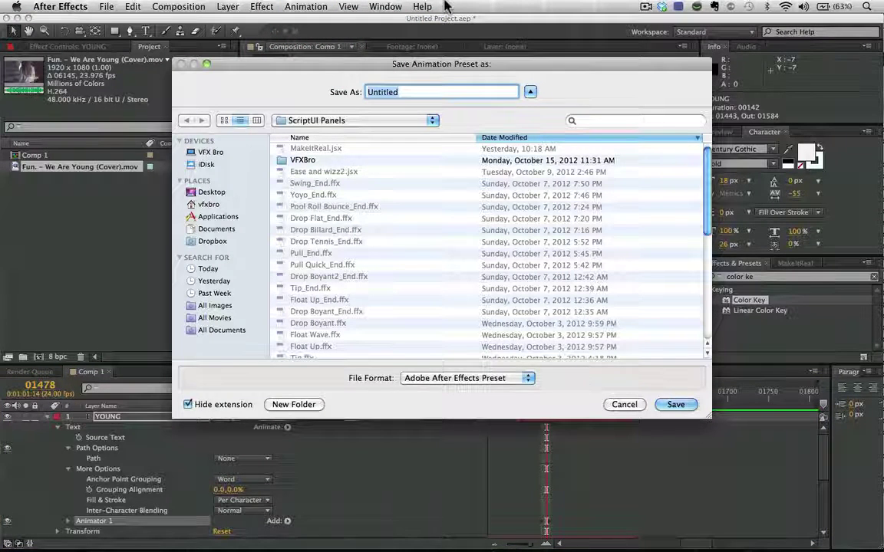
text(Scale )
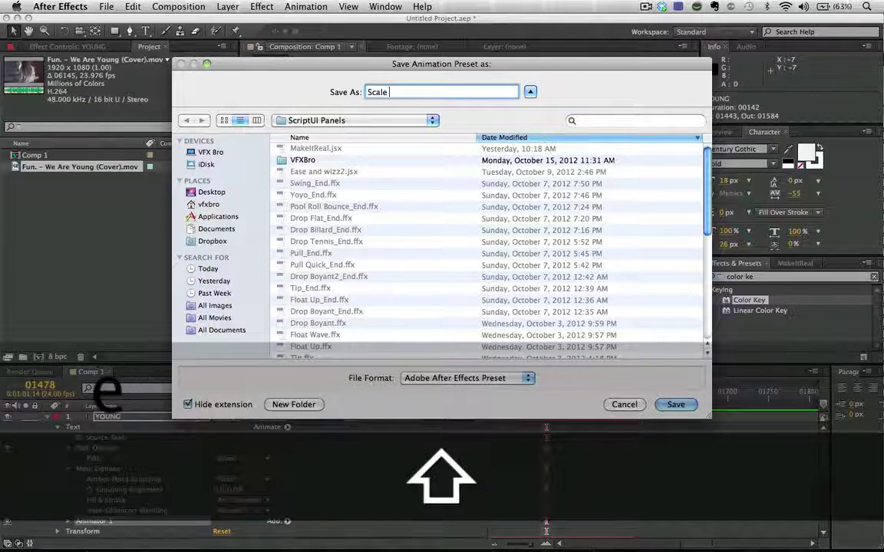
text(Up)
key(Return)
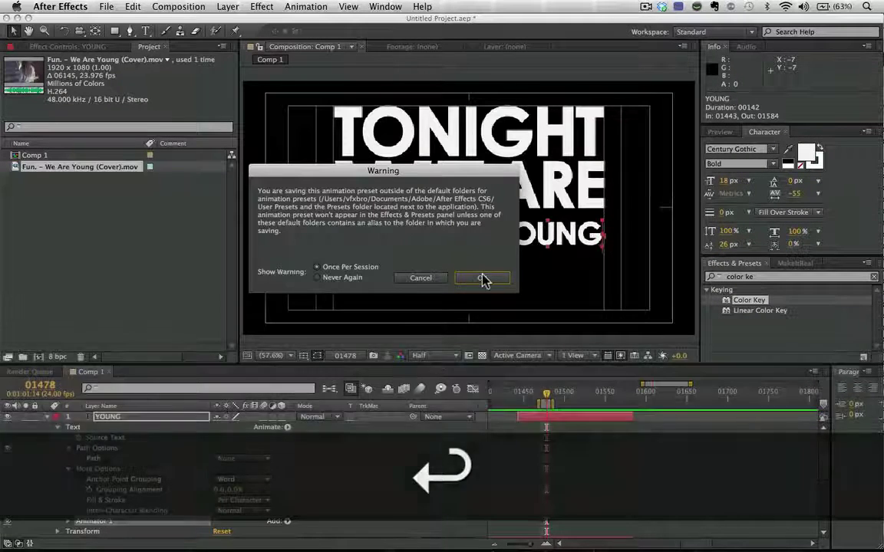
click(481, 277)
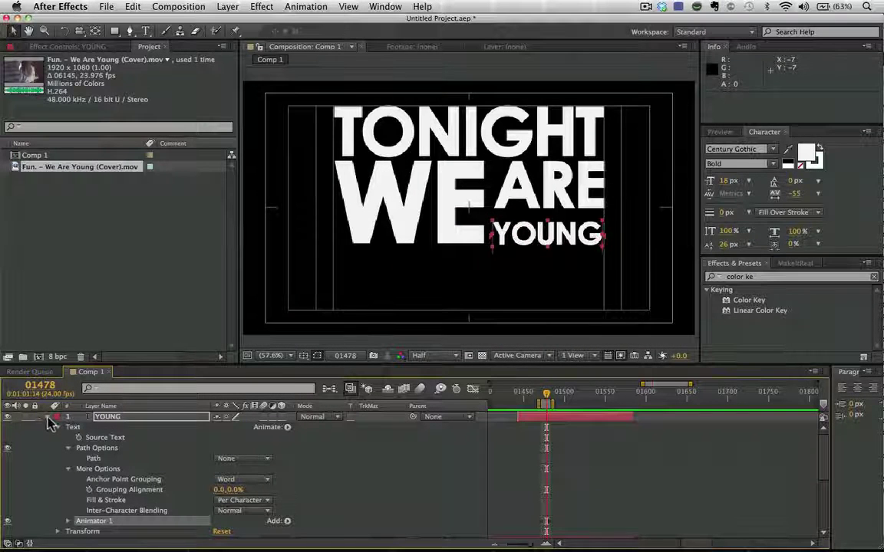
- Apply the Scale Up preset to the ARE layer at frame 1356 and extend the work area start back to about frame 1361
click(47, 416)
click(142, 428)
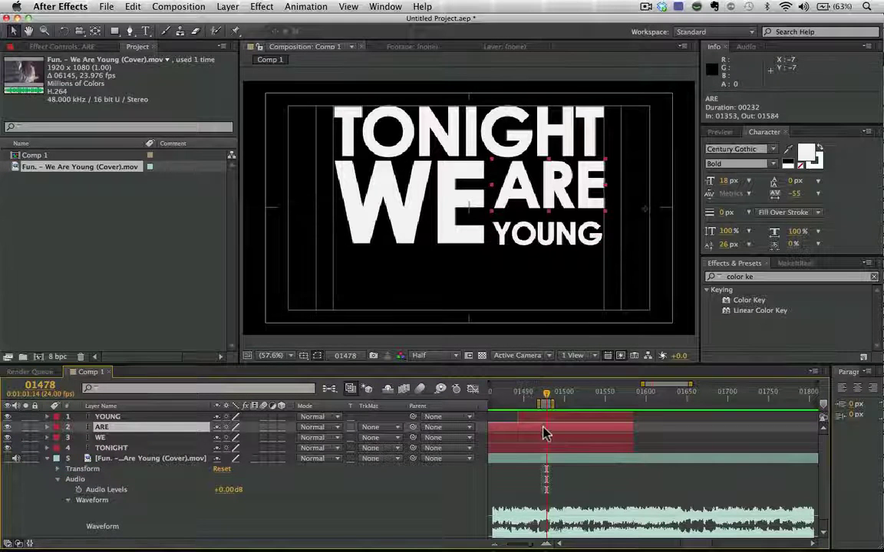
key(minus)
drag(502, 405, 496, 399)
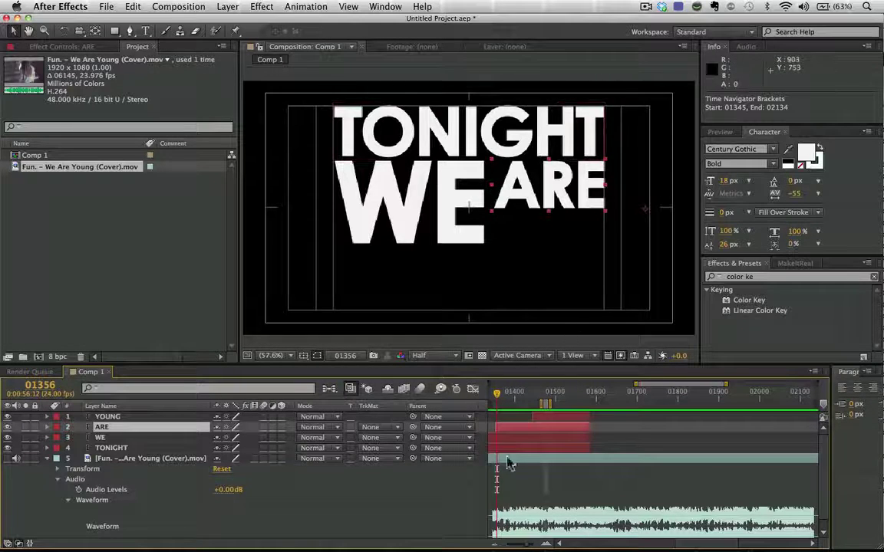
click(306, 7)
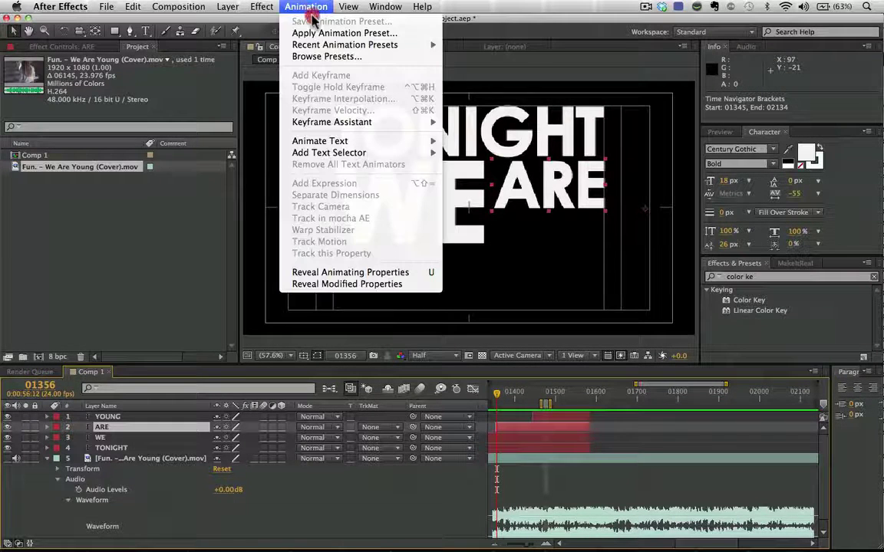
mouse_move(326, 45)
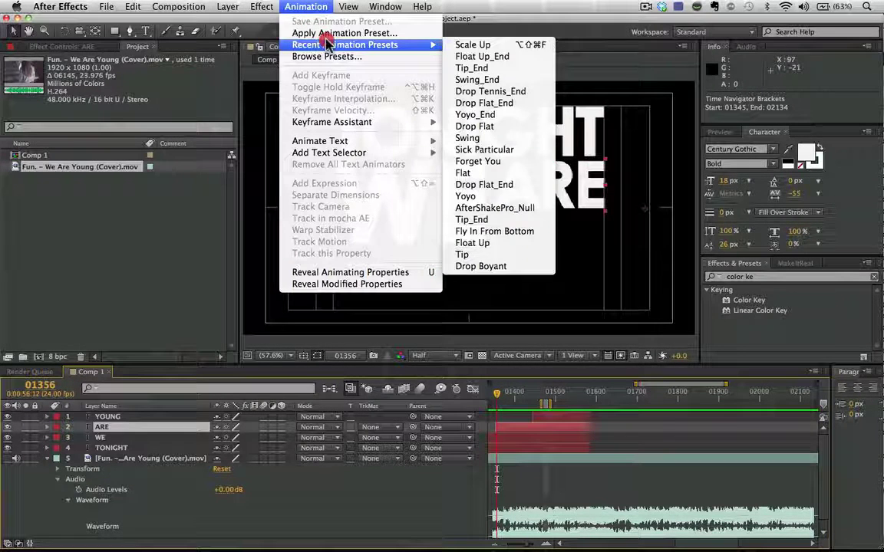
click(487, 48)
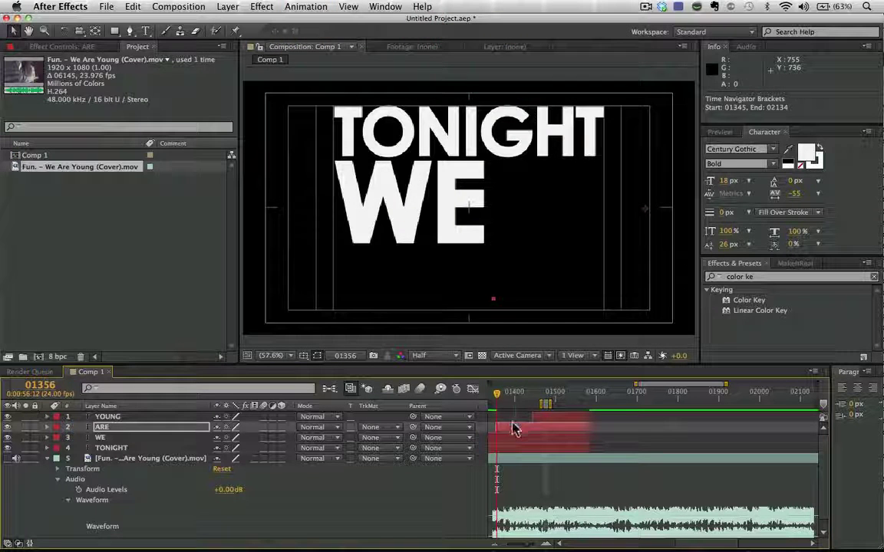
drag(540, 404, 495, 409)
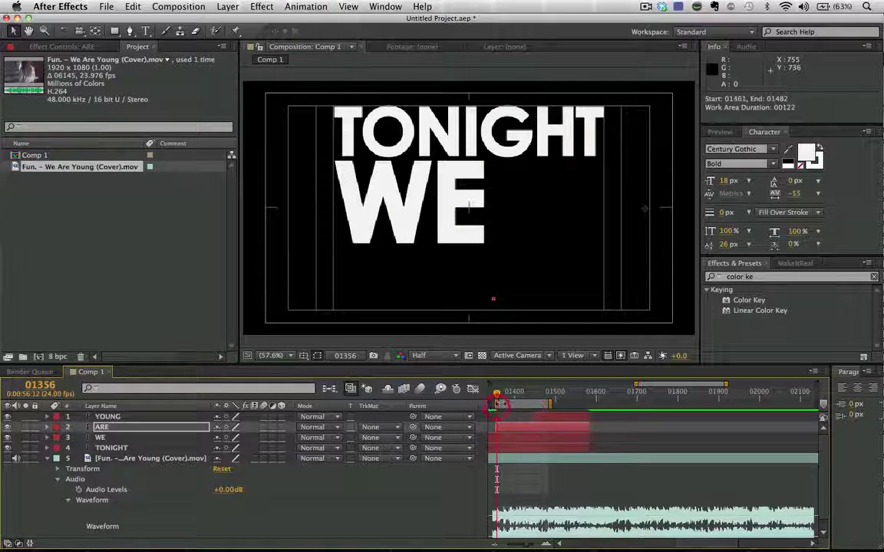
key(space)
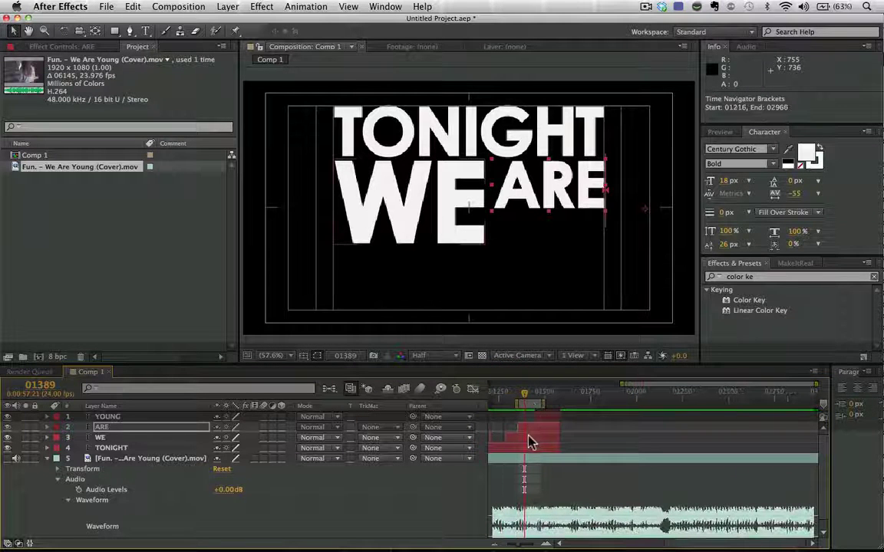
- Apply the Scale Up preset to the WE layer at frame 1293
click(529, 437)
drag(512, 393, 505, 393)
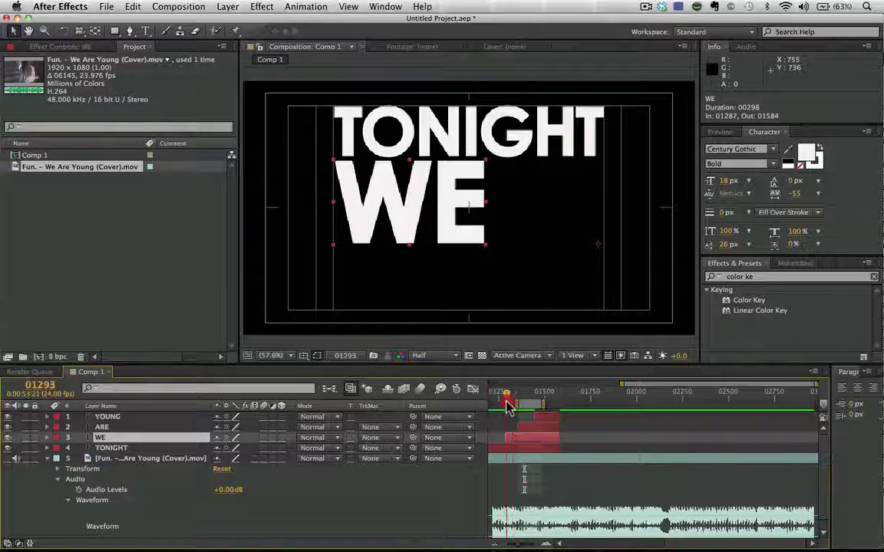
click(300, 8)
mouse_move(361, 44)
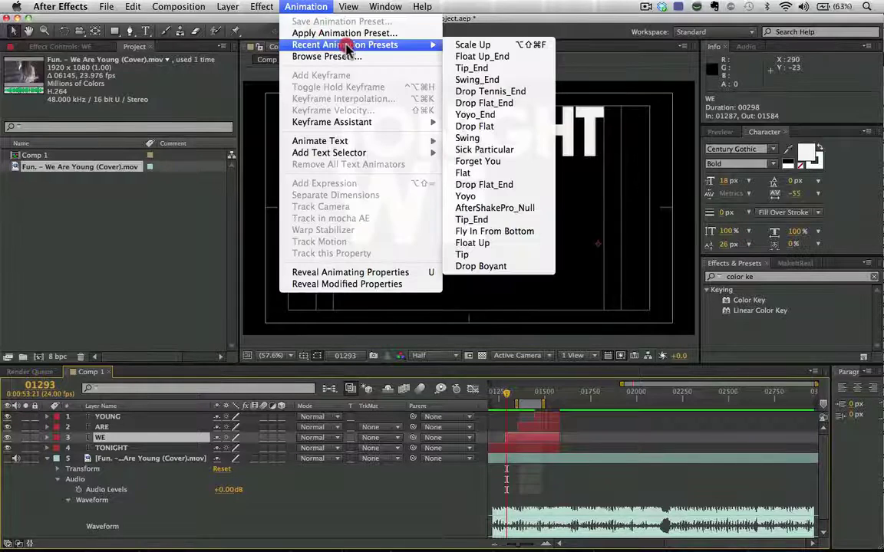
click(501, 48)
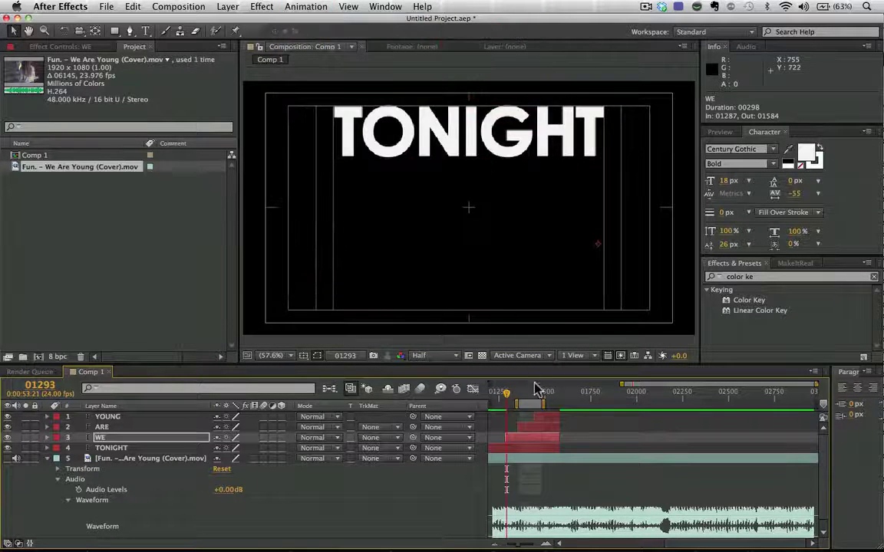
- Apply the Scale Up preset to the TONIGHT layer at frame 1200
drag(494, 401, 528, 395)
click(526, 395)
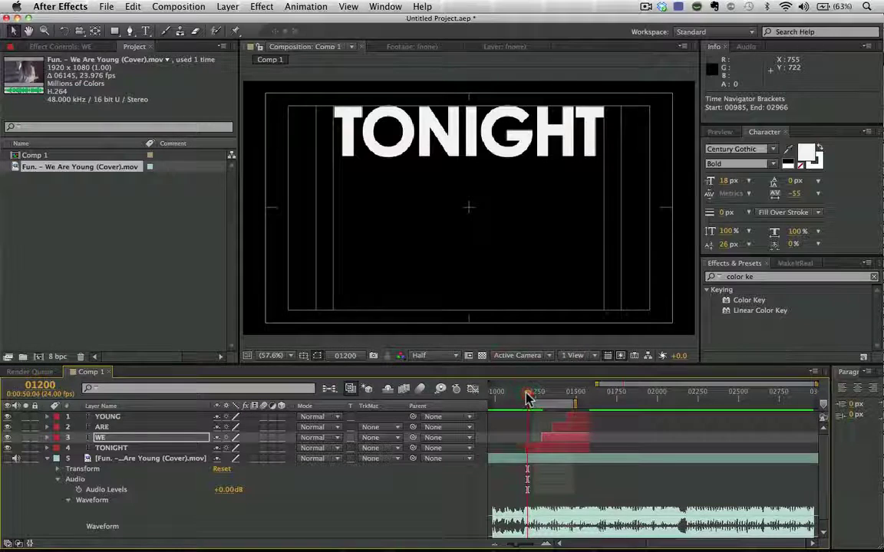
click(539, 443)
click(305, 7)
click(336, 47)
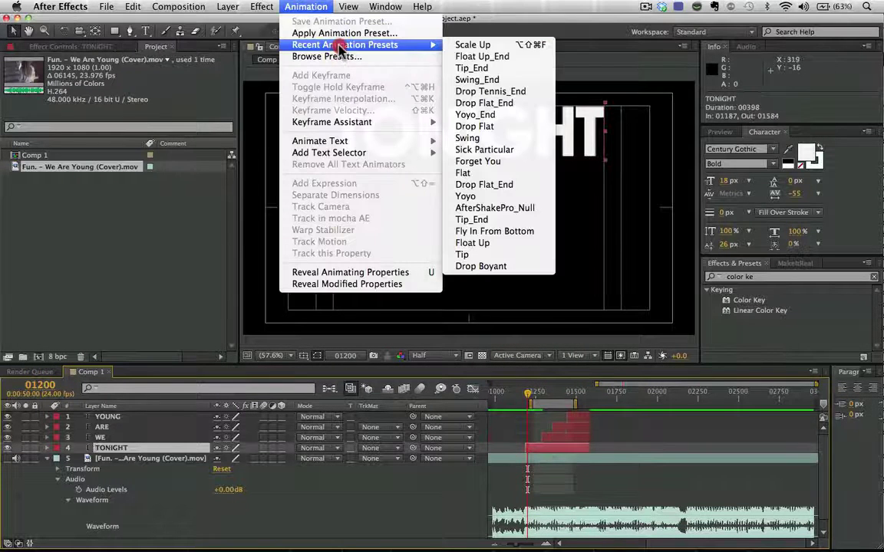
click(460, 115)
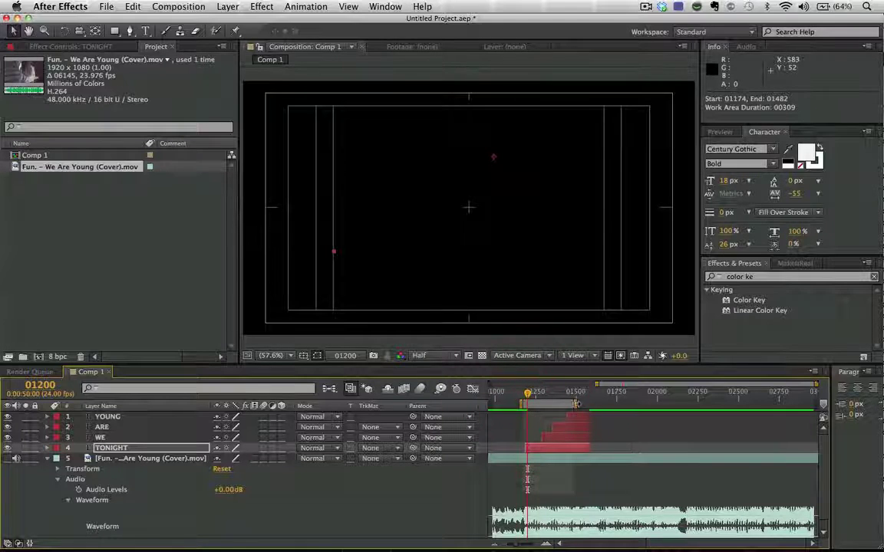
- Extend the work area past the text layers and slide WE, ARE and YOUNG earlier to start at frames 1201, 1212 and 1226
drag(576, 404, 594, 405)
double_click(593, 407)
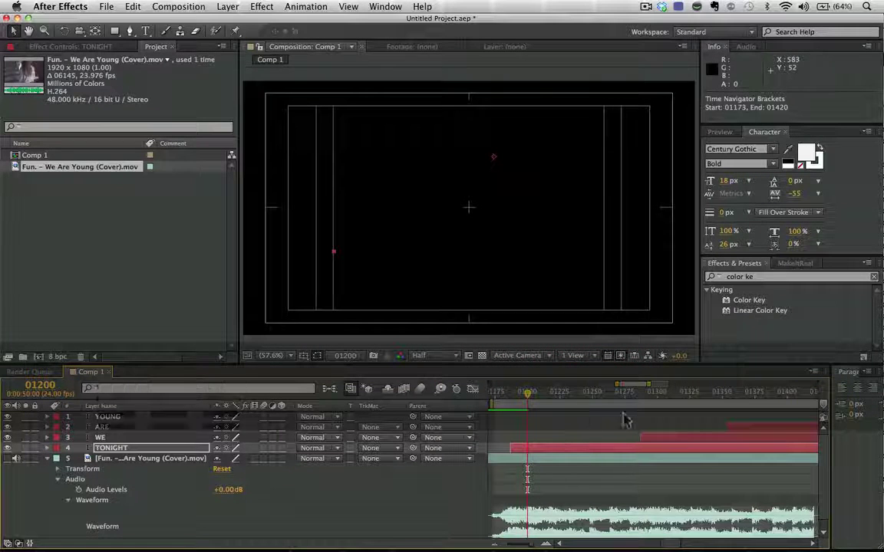
drag(675, 439, 562, 451)
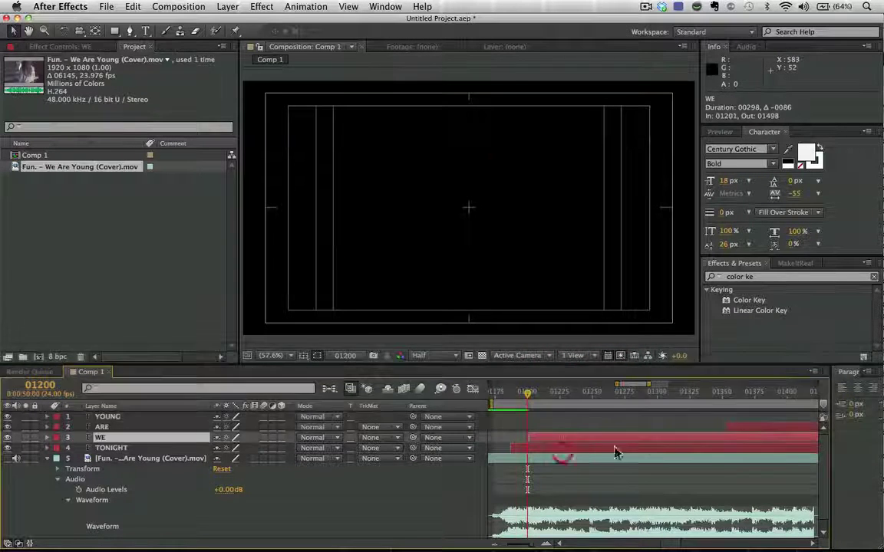
drag(766, 436, 616, 446)
key(super+z)
key(super+z)
key(super+z)
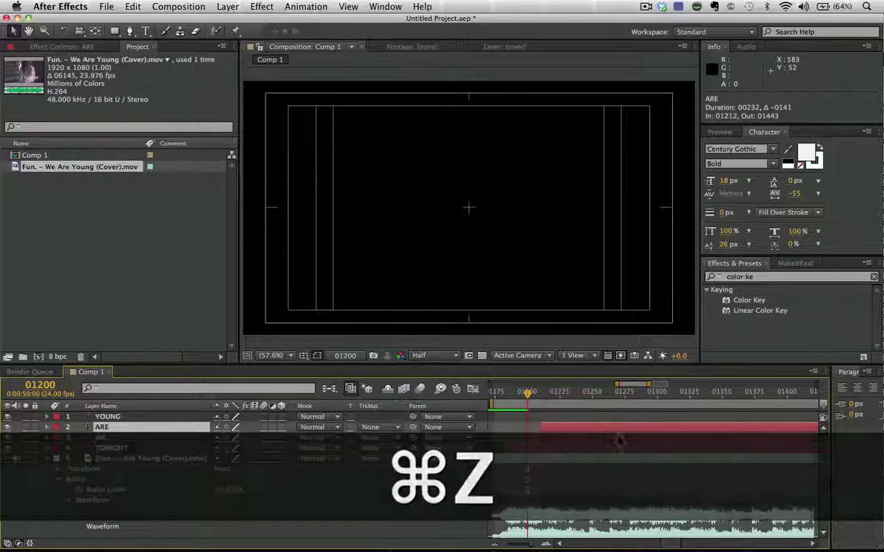
key(minus)
drag(711, 420, 581, 430)
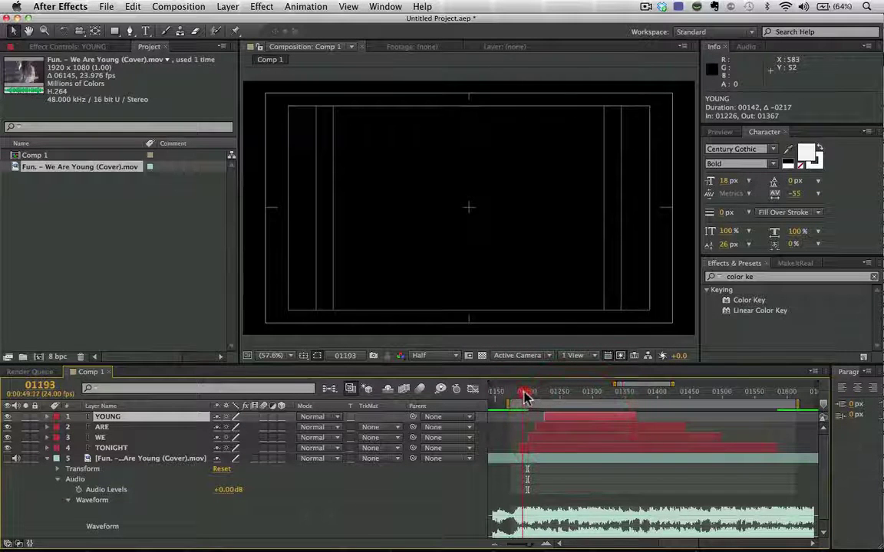
- End the work area at about frame 1265 and preview the staggered reveal of the four words
drag(524, 395, 572, 389)
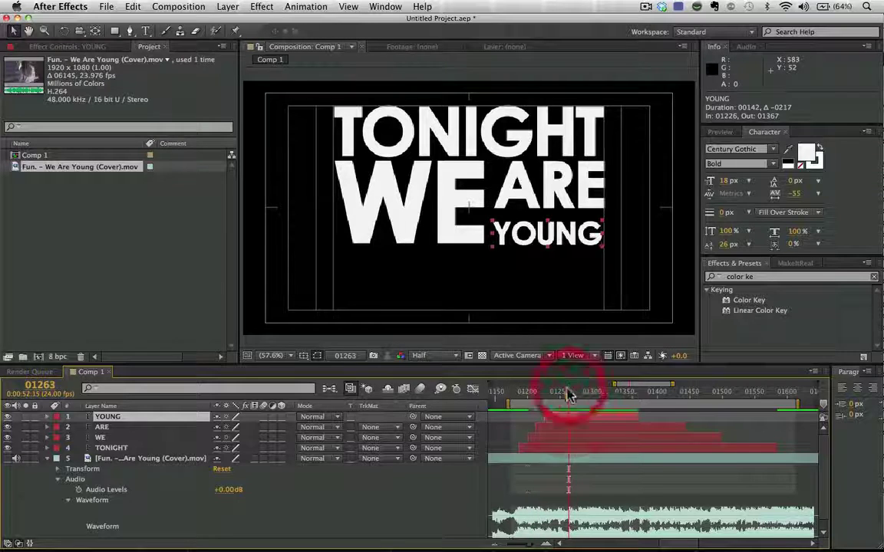
key(n)
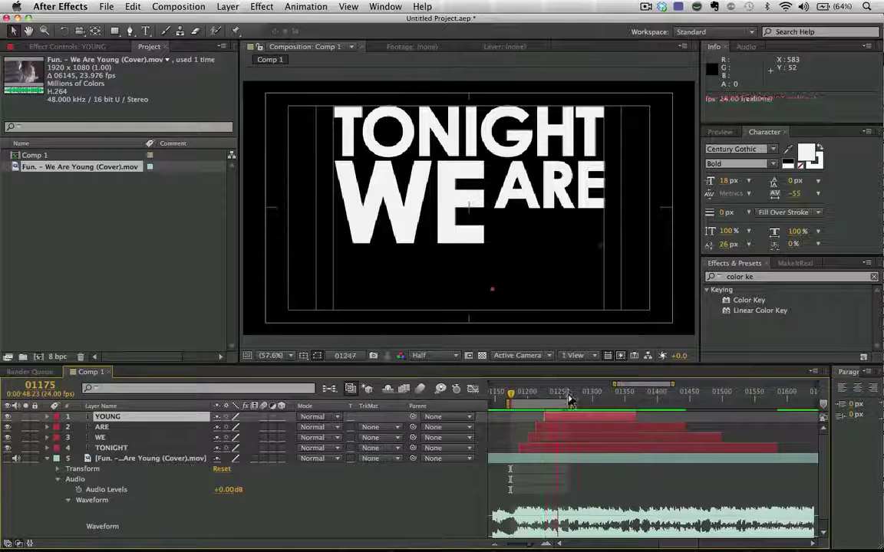
click(583, 431)
- Slide the YOUNG layer earlier to start at frame 1204 and scrub through its reveal
click(558, 419)
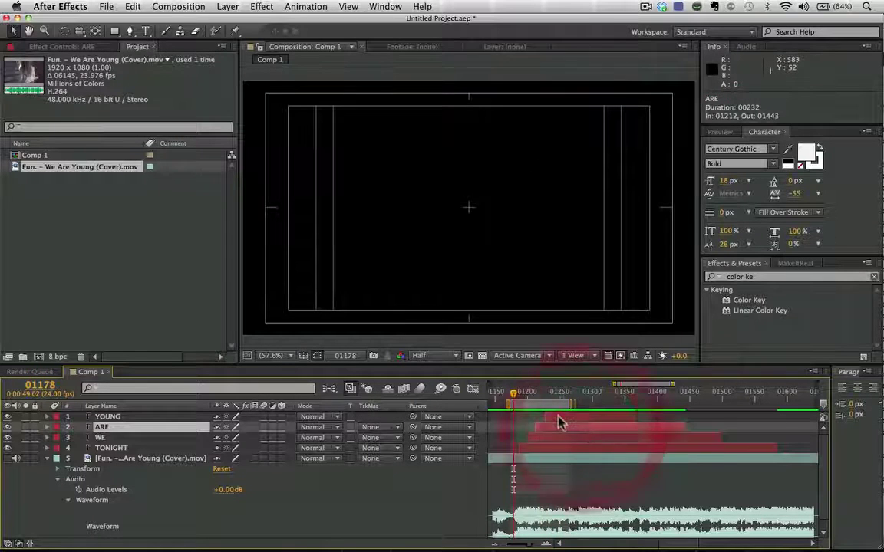
click(539, 403)
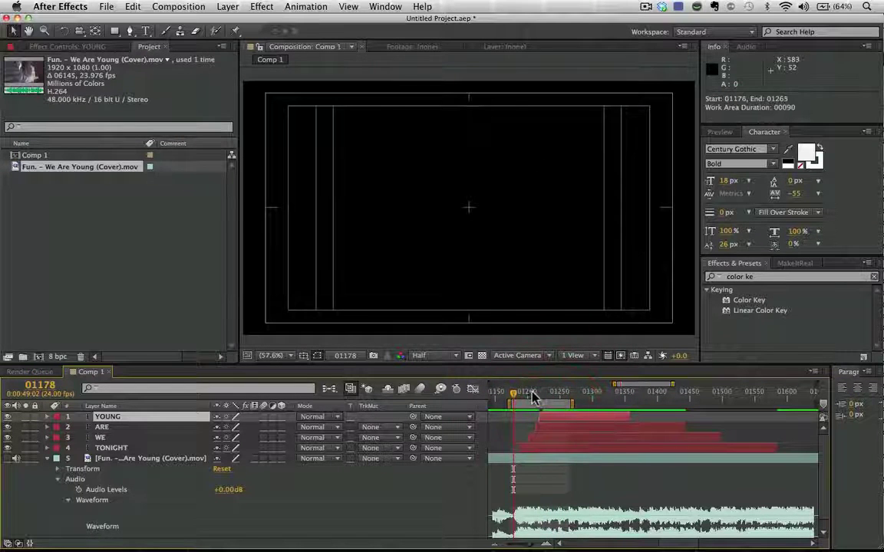
drag(513, 393, 562, 425)
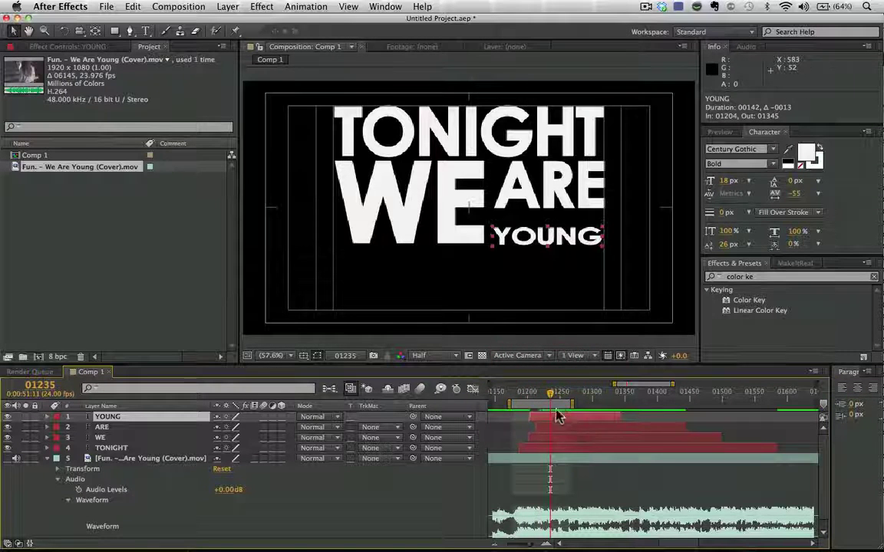
- Show YOUNG's keyframes, trim its in point to the first Start keyframe at frame 1232, and extend the work area to about frame 1309
key(u)
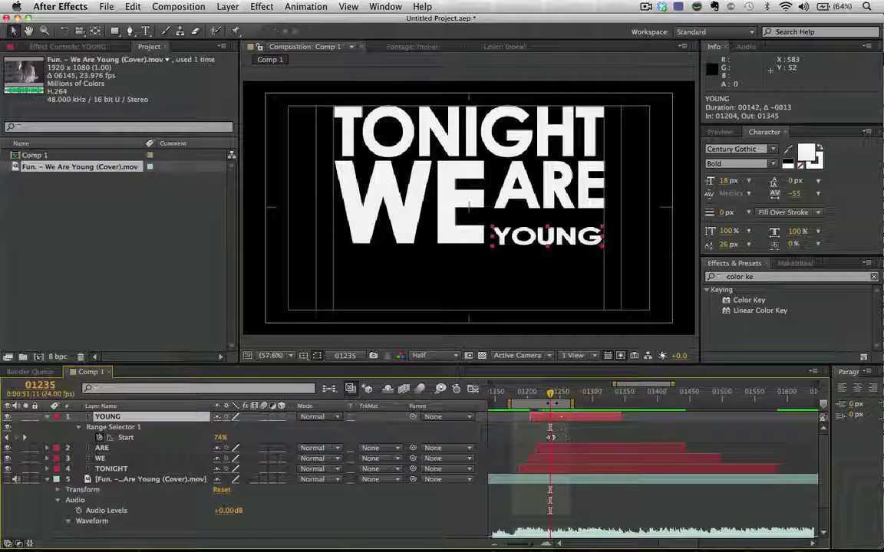
drag(549, 401, 548, 409)
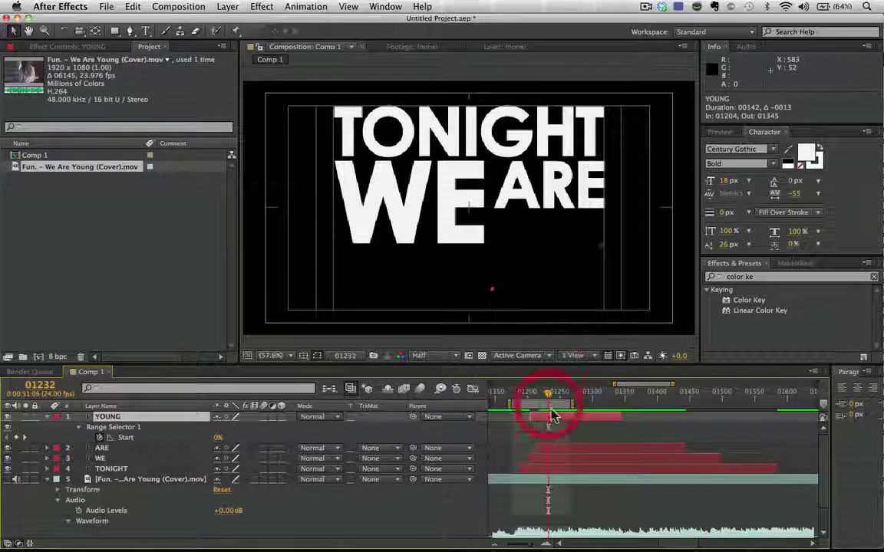
key(alt)
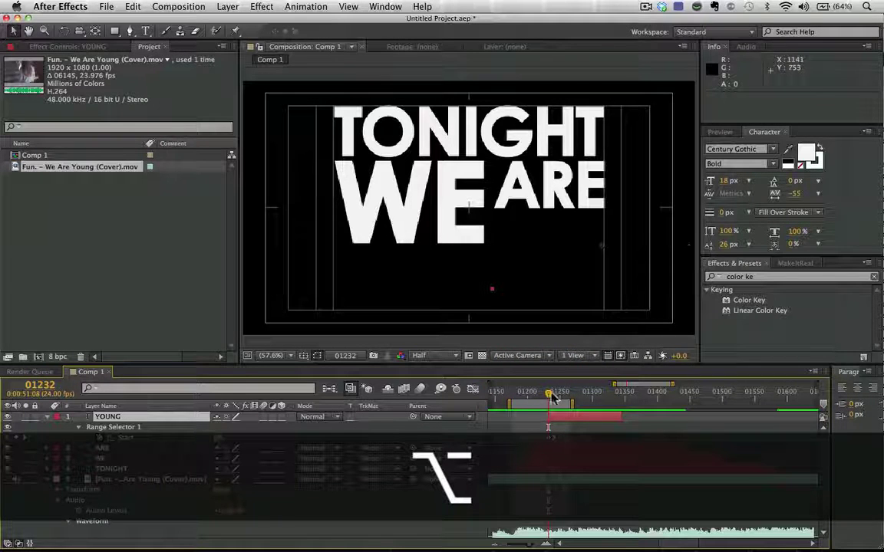
drag(554, 399, 602, 429)
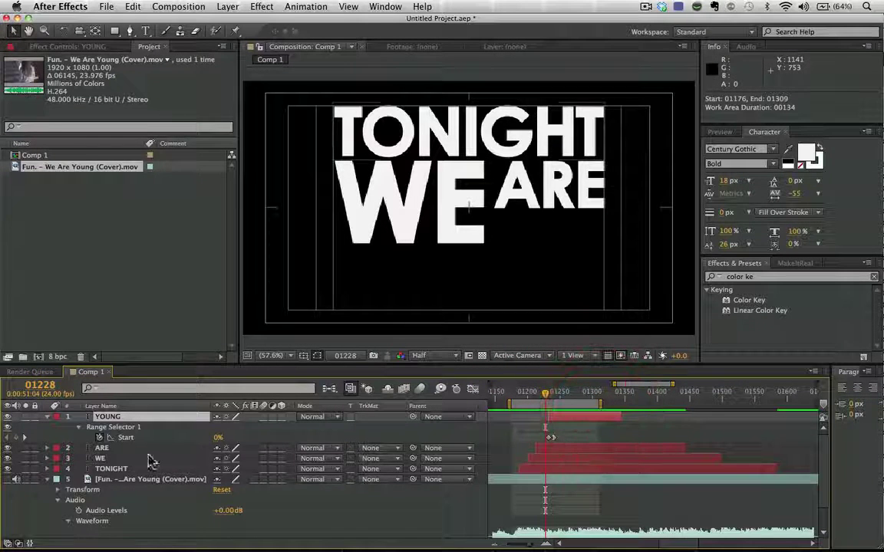
- Enable motion blur for the composition and on the YOUNG, ARE, WE and TONIGHT layers
shift+click(150, 469)
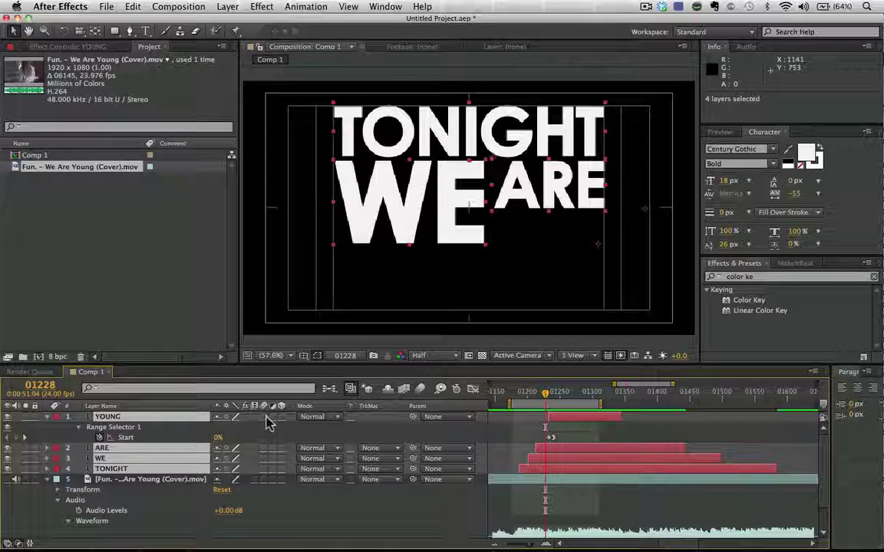
click(421, 390)
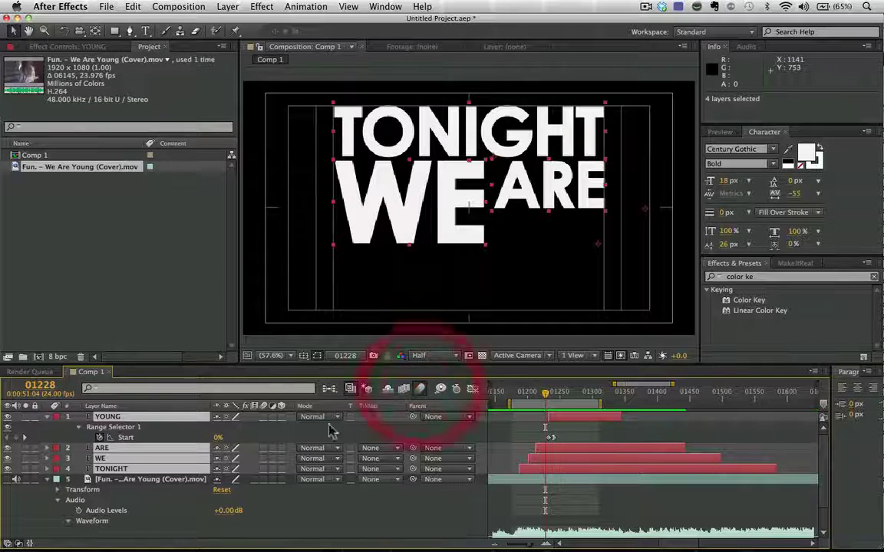
click(263, 417)
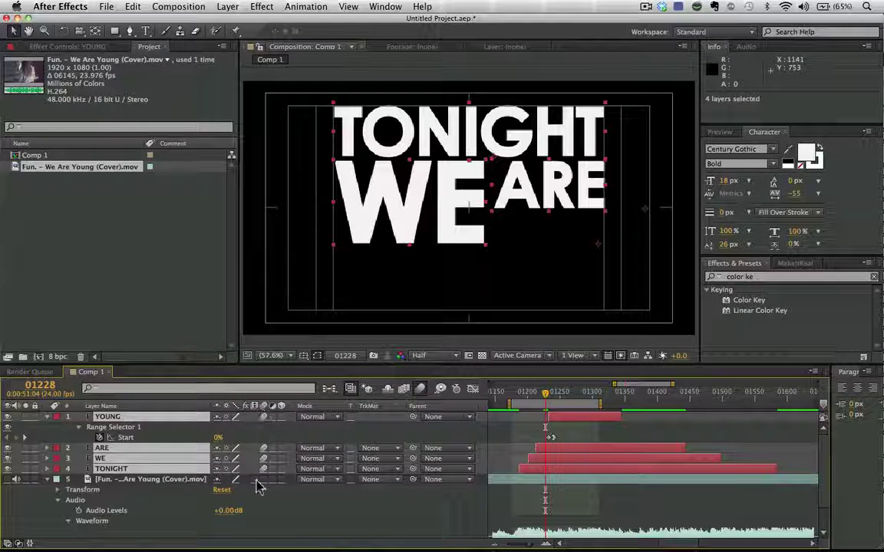
- Check the motion-blurred reveal and set the work area to frames 1184 to 1253
drag(540, 395, 528, 427)
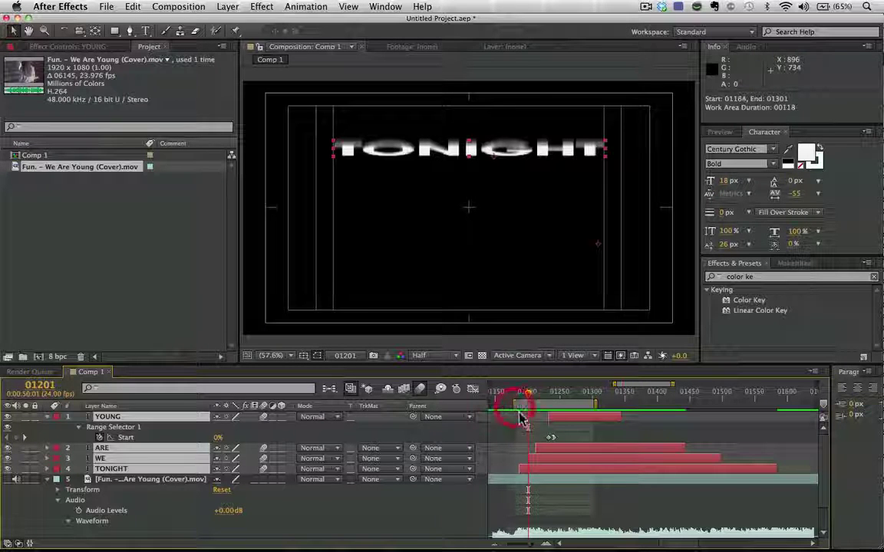
key(space)
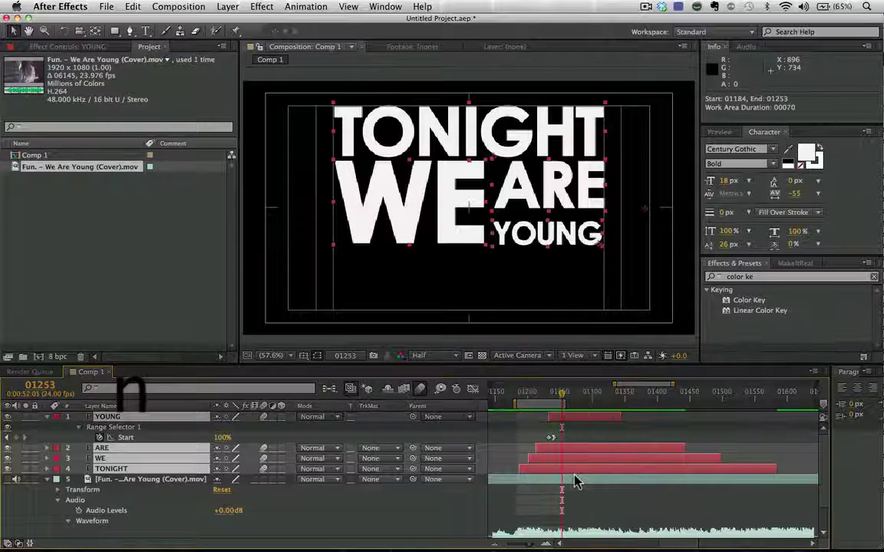
click(577, 482)
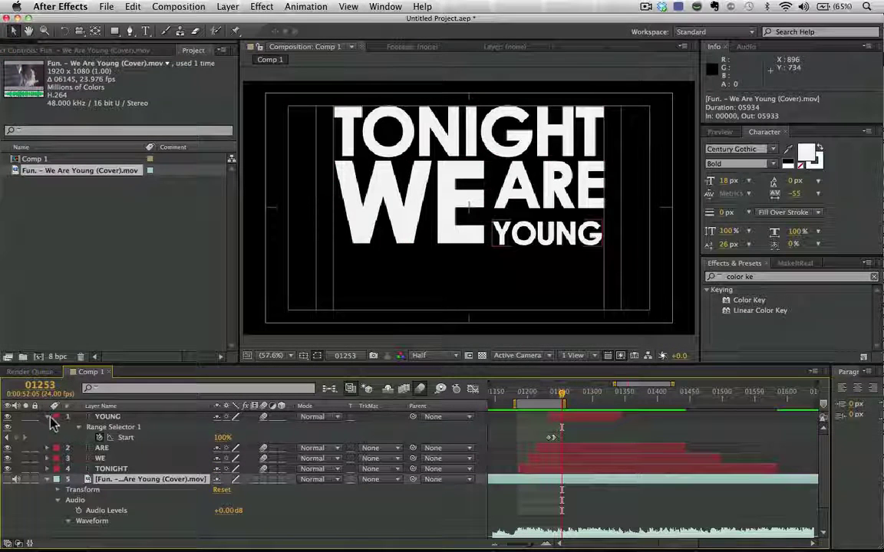
- Collapse the YOUNG and audio layers' properties, deselect everything, and preview the motion-blurred reveal
click(47, 418)
key(shift+Home)
click(46, 458)
click(277, 495)
key(KP_0)
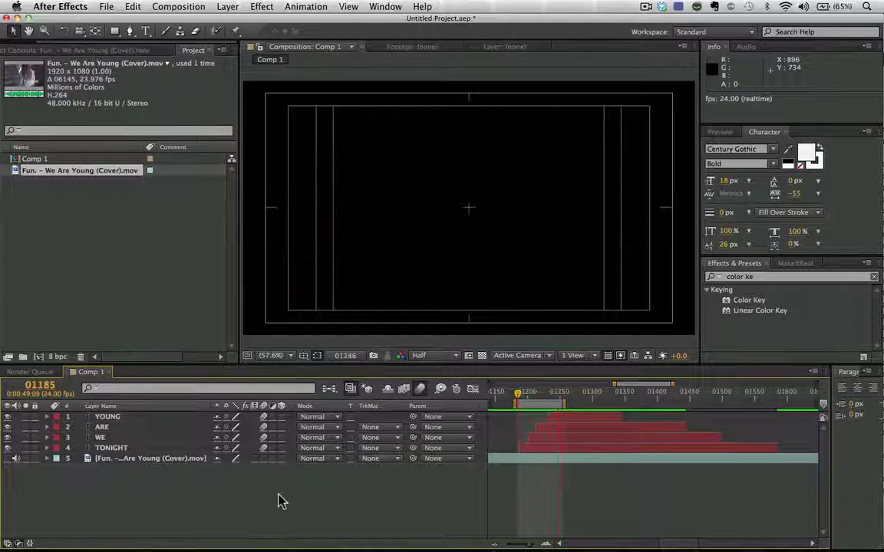
- Add a null object layer to the composition
click(234, 9)
mouse_move(238, 26)
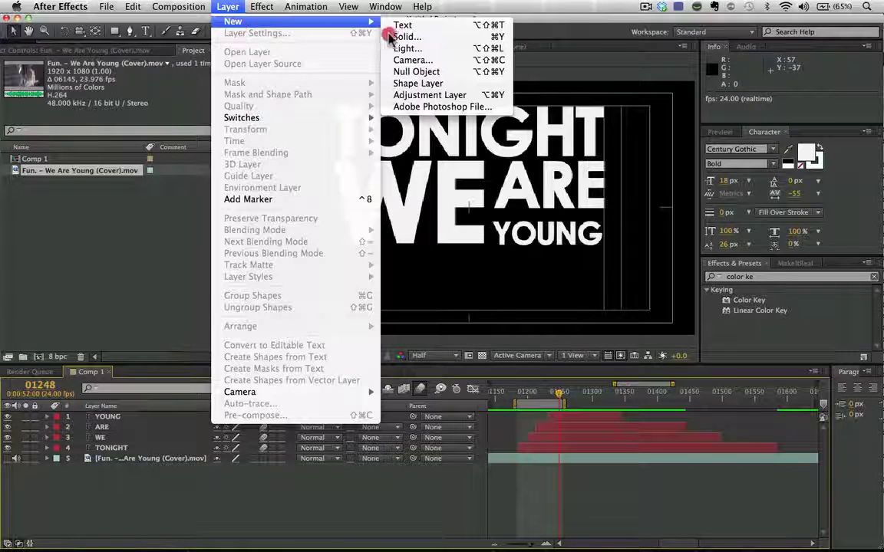
click(415, 72)
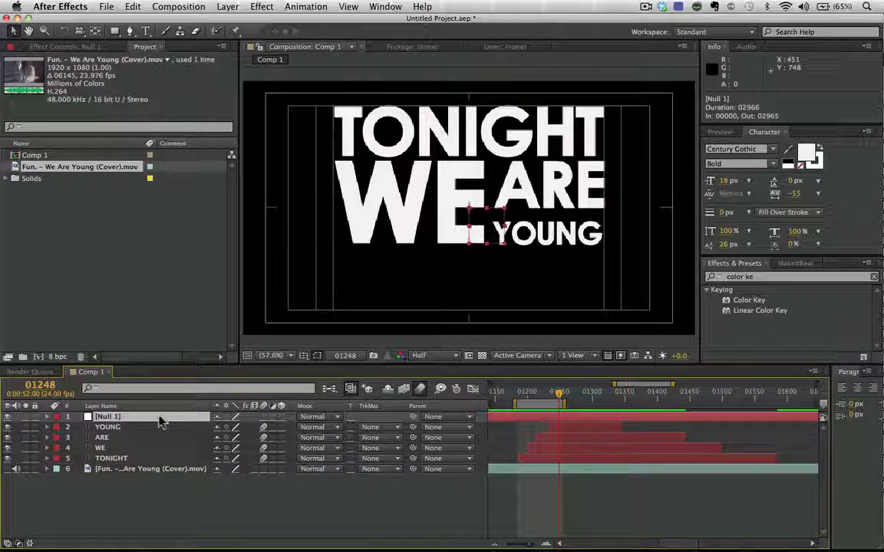
- Parent the YOUNG, ARE, WE and TONIGHT layers to the Null 1 layer
click(115, 428)
shift+click(111, 458)
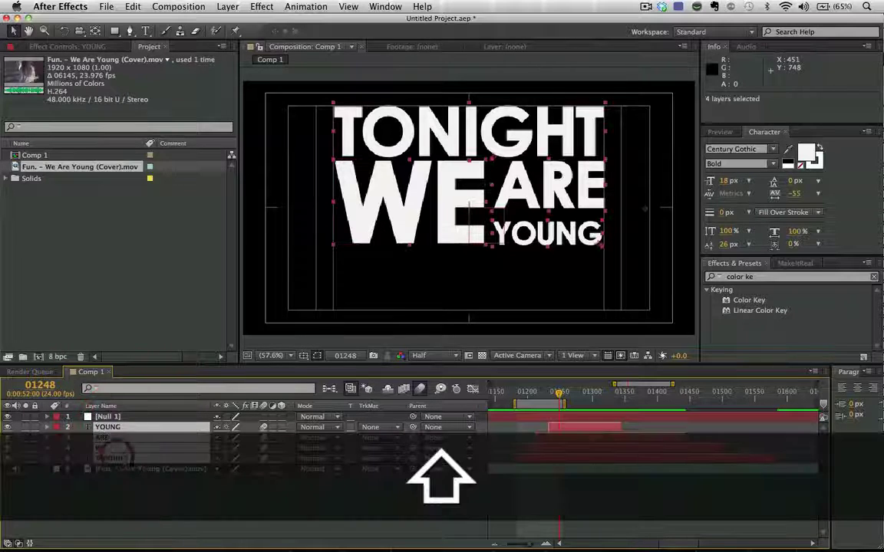
drag(415, 455, 115, 418)
- Move the null down to about 671.3, 561.5 and start its Position keyframing at frame 1207
click(107, 417)
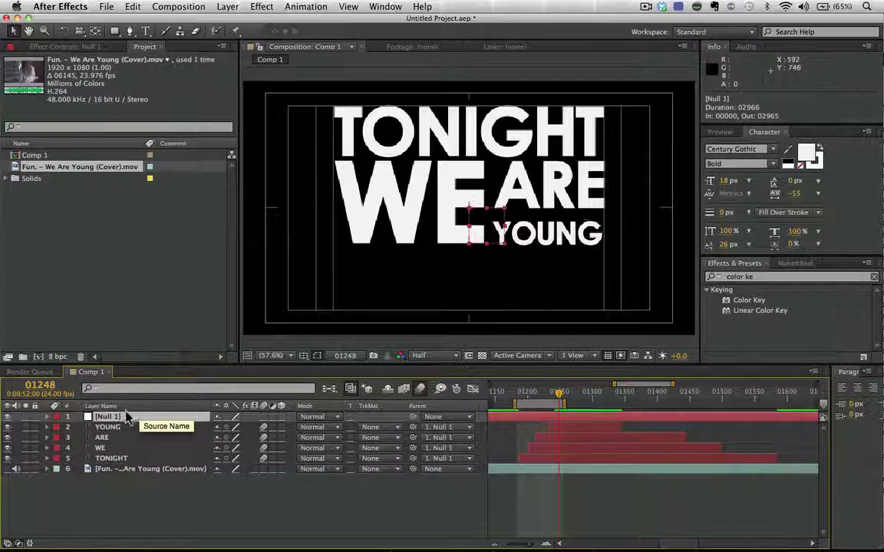
drag(473, 244, 480, 285)
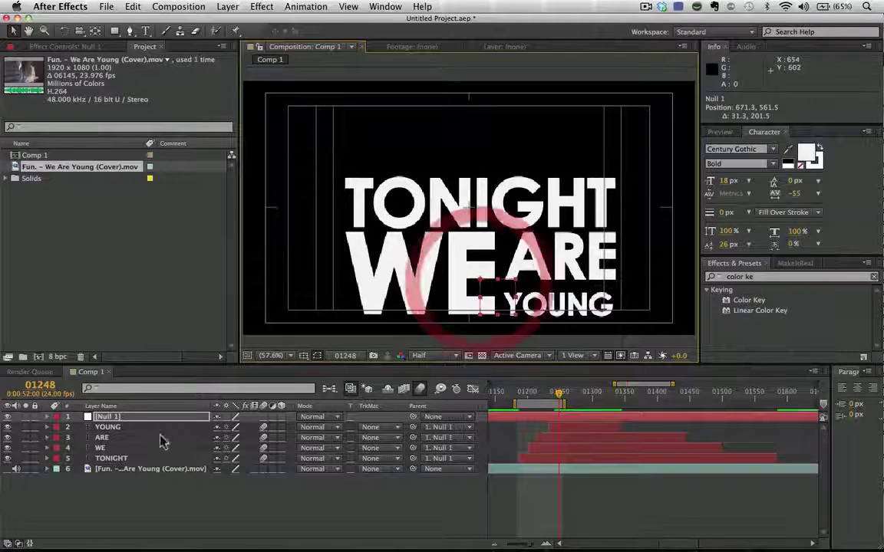
mouse_move(546, 402)
mouse_down()
mouse_move(521, 400)
mouse_move(535, 407)
mouse_up()
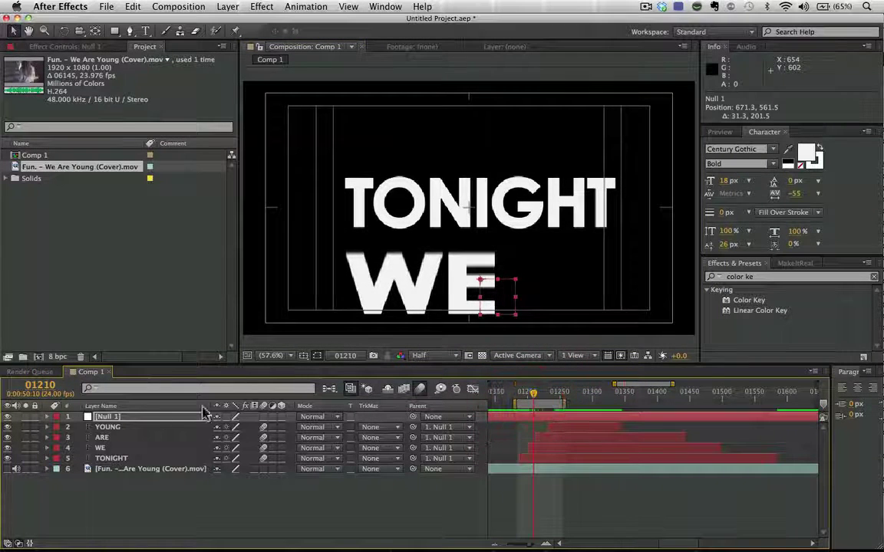
key(super+Left)
key(super+Left)
key(super+Left)
key(super+Left)
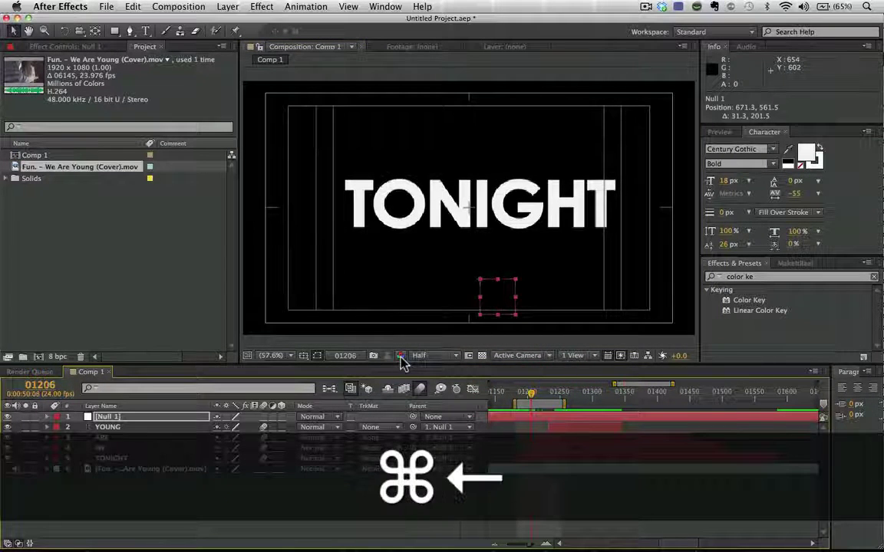
key(super+Right)
key(super+Left)
key(super+Right)
key(super+Right)
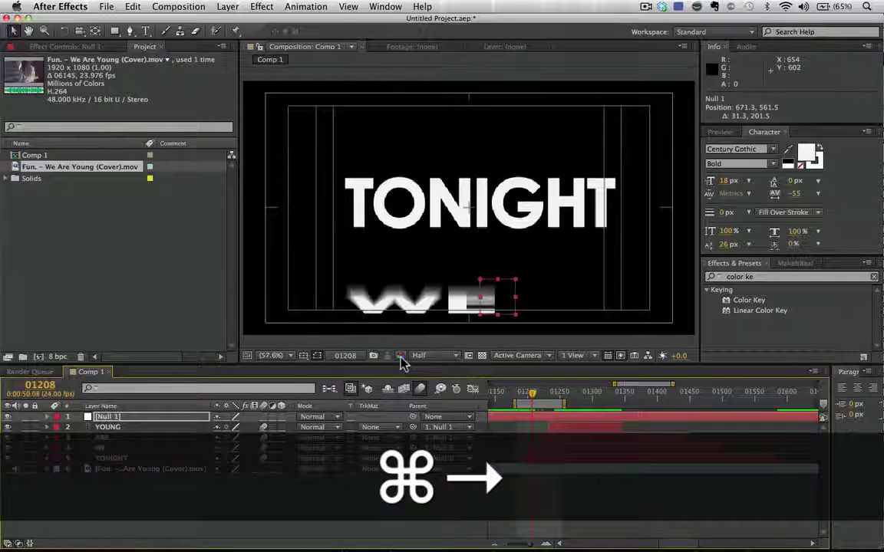
key(super+Left)
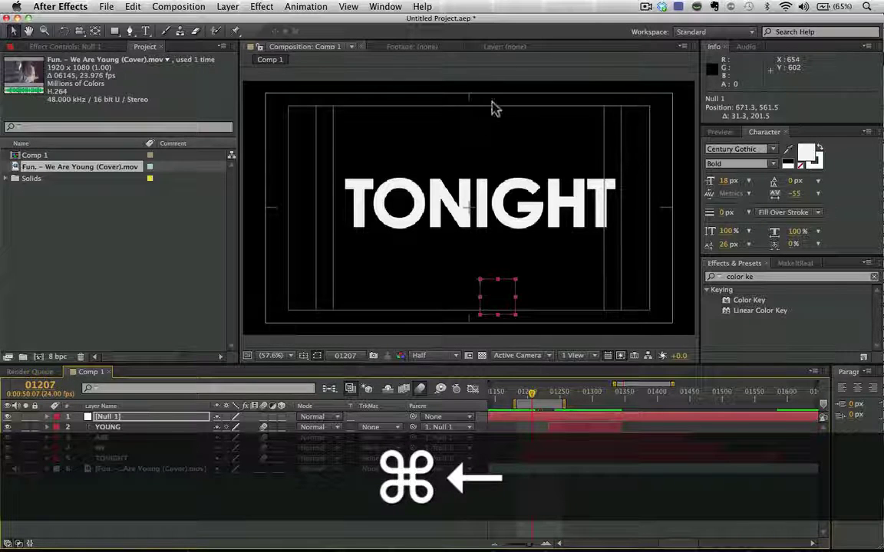
key(p)
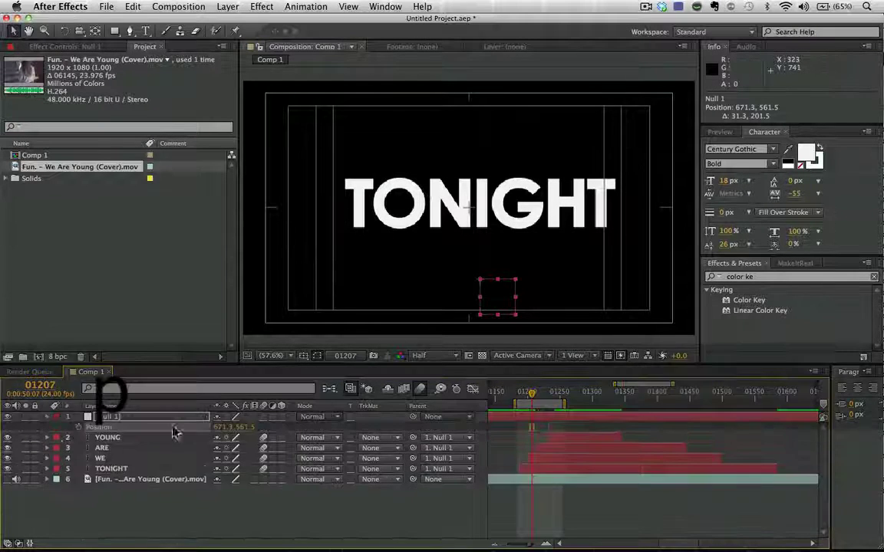
click(78, 427)
- At frame 1213, raise the null to position 671.3, 361.5 to keyframe an upward move of the words
key(super+Right)
key(super+Right)
key(super+Right)
key(super+Right)
key(super+Right)
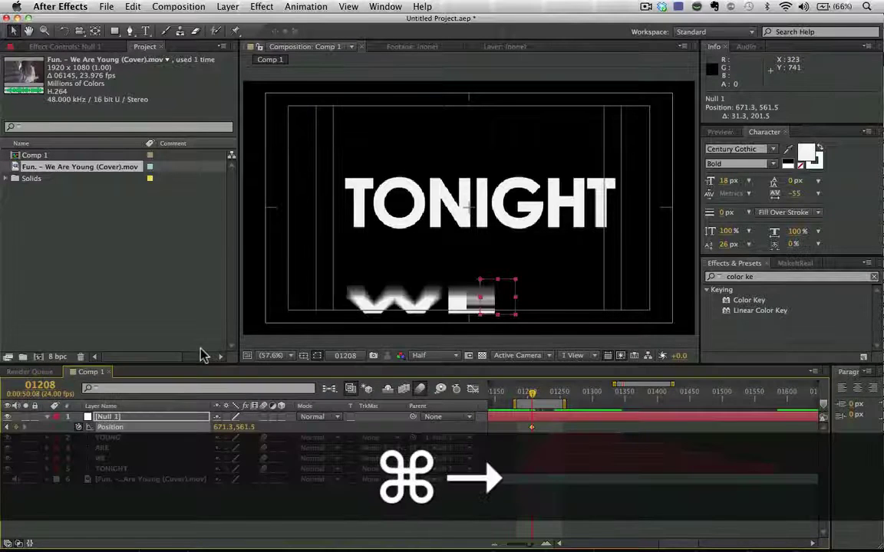
key(super+Right)
key(super+Left)
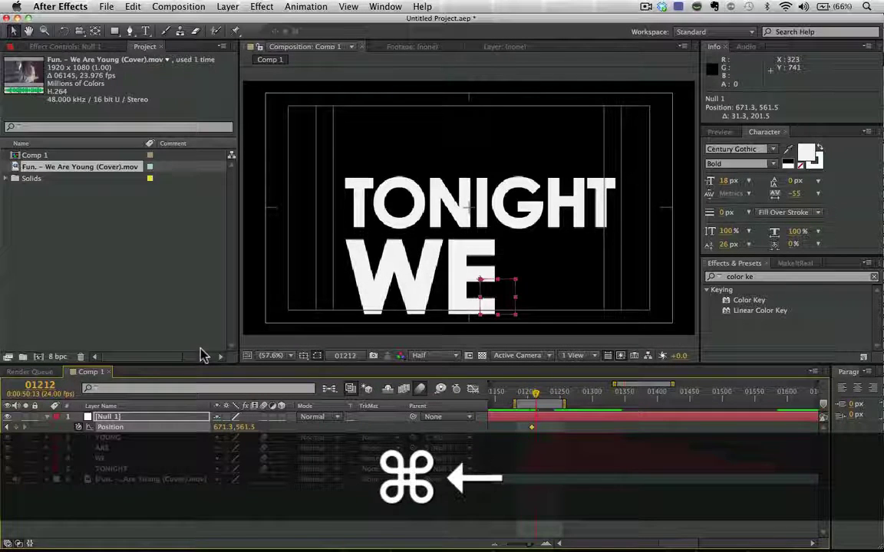
key(super+Right)
key(shift+Up)
key(shift+Up)
key(shift+Up)
key(shift+Up)
key(shift+Up)
key(shift+Up)
key(shift+Up)
key(shift+Up)
key(shift+Up)
key(shift+Up)
key(shift+Up)
key(shift+Up)
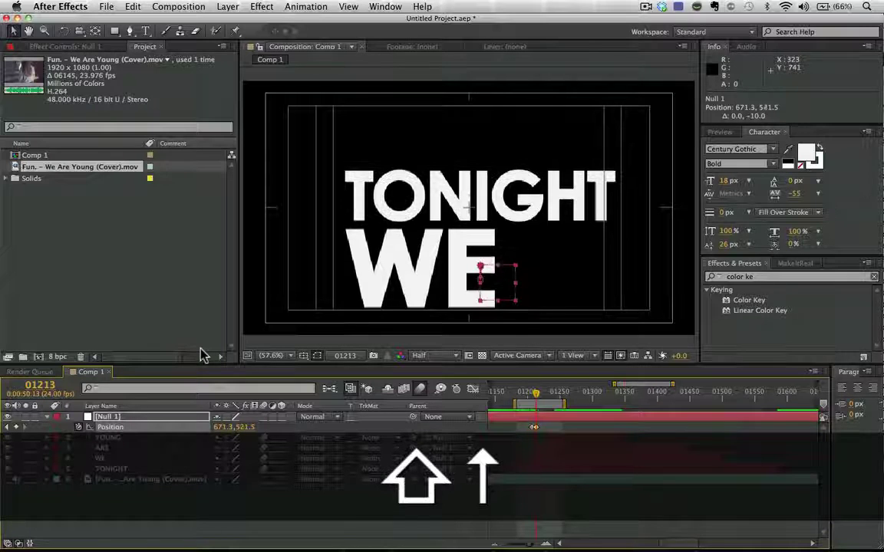
key(shift+Up)
key(shift+Up)
key(shift+Up)
key(shift+Up)
key(shift+Up)
key(shift+Up)
key(shift+Up)
key(shift+Up)
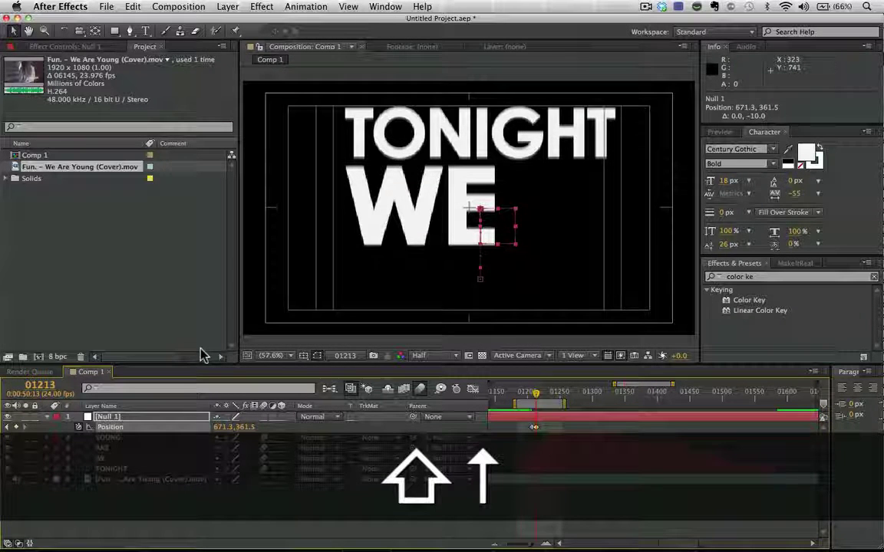
- Step through frames 1208 to 1244 to check the null's upward move against the word reveals
key(super+Left)
key(super+Left)
key(super+Left)
key(super+Left)
key(super+Left)
key(super+Right)
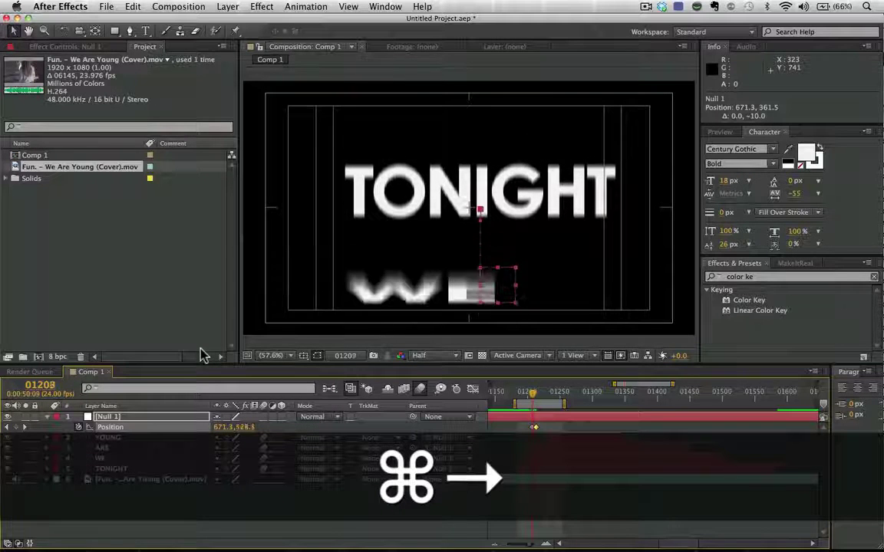
key(super+Right)
key(super+Right)
key(super+Right)
key(super+Right)
key(super+Right)
key(super+Right)
key(super+Right)
key(super+Right)
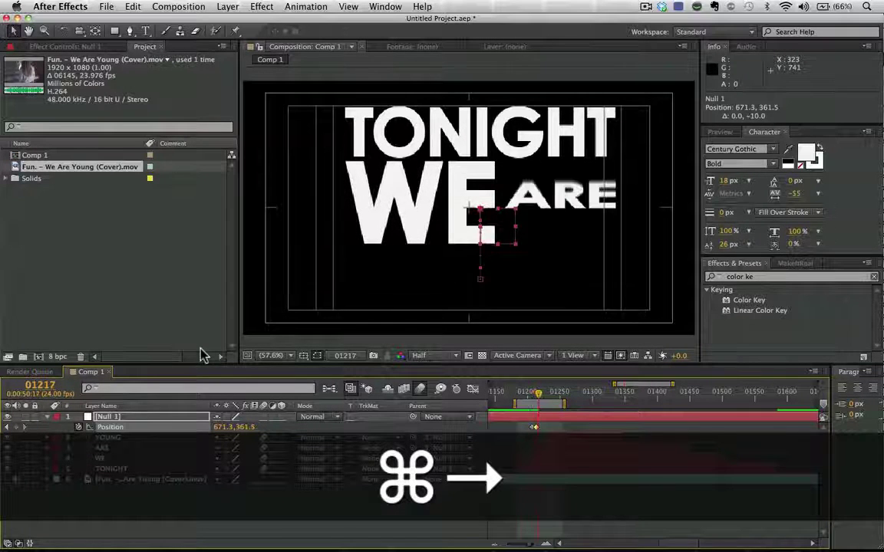
key(super+Right)
key(super+Right)
key(super+Right)
key(super+Right)
key(super+Right)
key(super+Right)
key(super+Right)
key(super+Right)
key(super+Right)
key(super+Right)
key(super+Right)
key(super+Right)
key(super+Right)
key(super+Right)
key(super+Right)
key(super+Right)
key(super+Right)
key(super+Right)
key(super+Right)
key(super+Right)
key(super+Right)
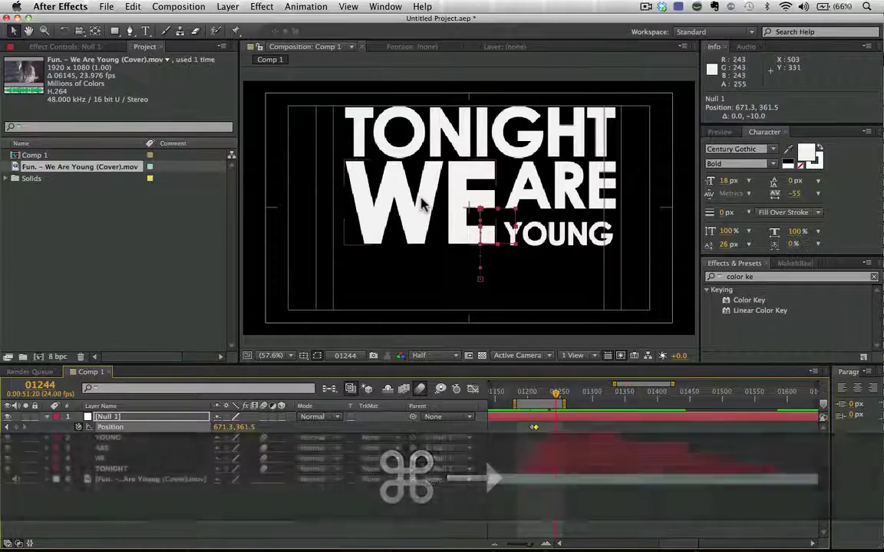
- Add a holding Position keyframe to the null at frame 1232, just before YOUNG scales up
key(super+Left)
key(super+Left)
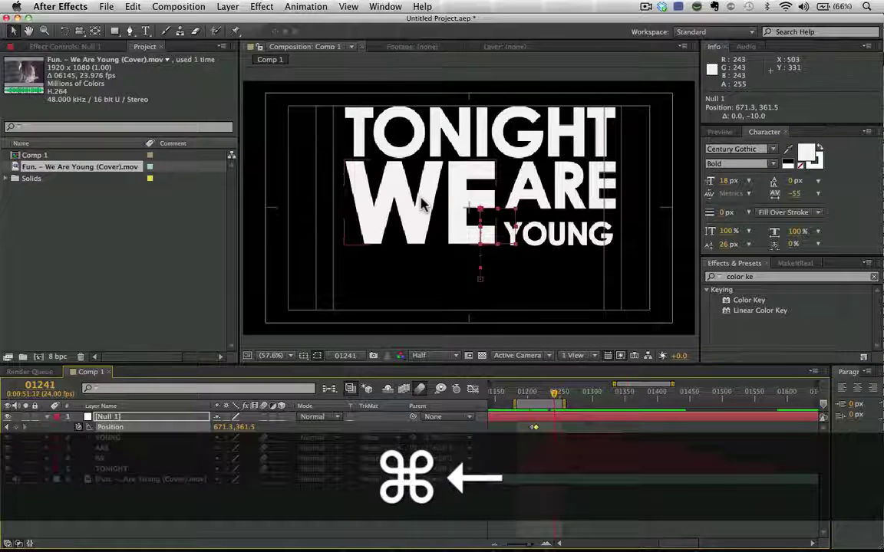
key(super+Left)
key(super+Left)
key(super+Left)
key(super+Left)
key(super+Left)
key(super+Left)
key(super+Left)
key(super+Left)
key(super+Left)
key(super+Left)
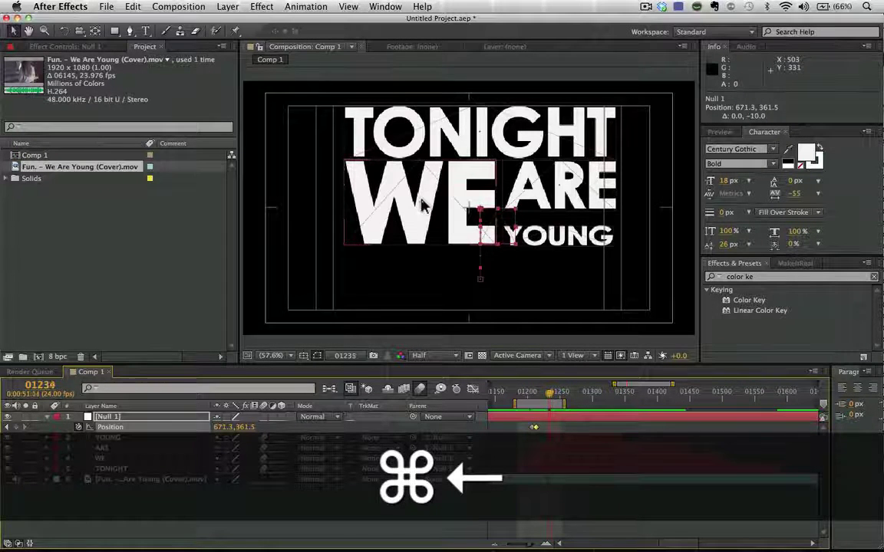
key(super+Right)
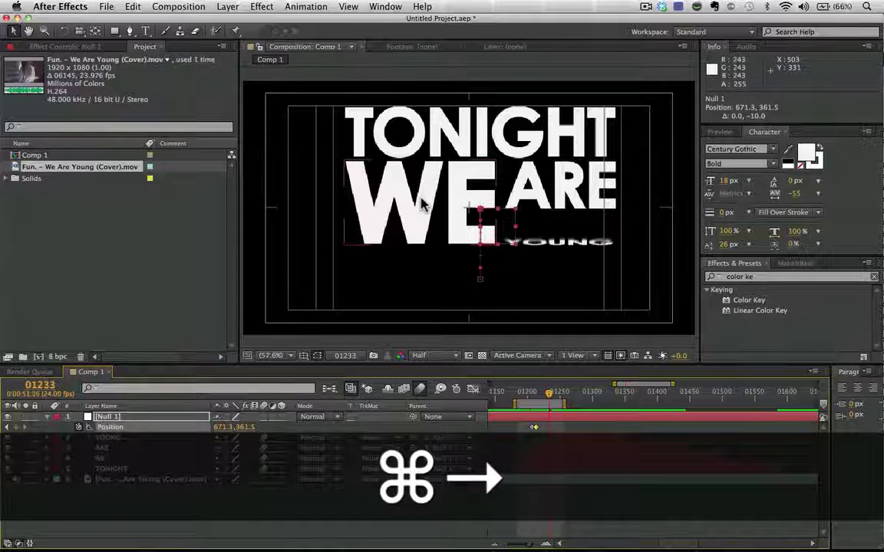
key(super+Right)
key(super+Left)
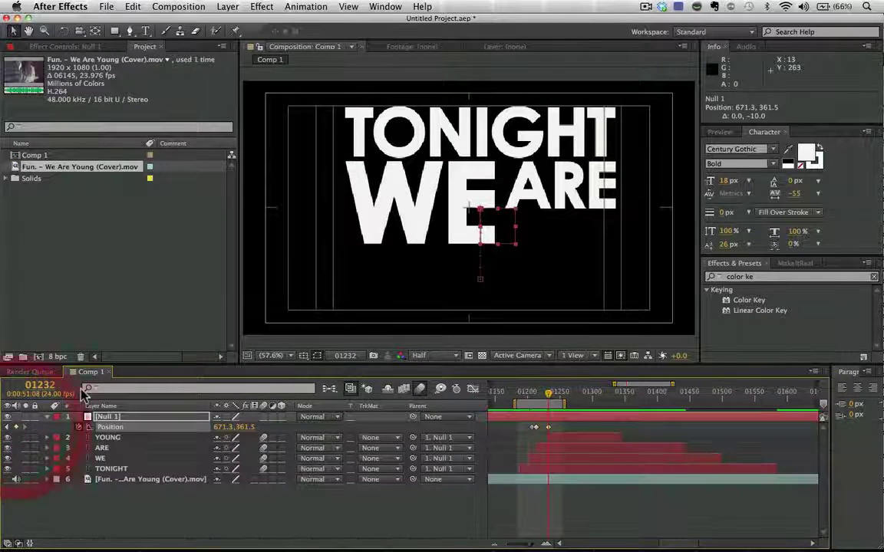
- At frame 1238, raise the null to position 671.3, 301.5 to keyframe a second upward move
key(super+Right)
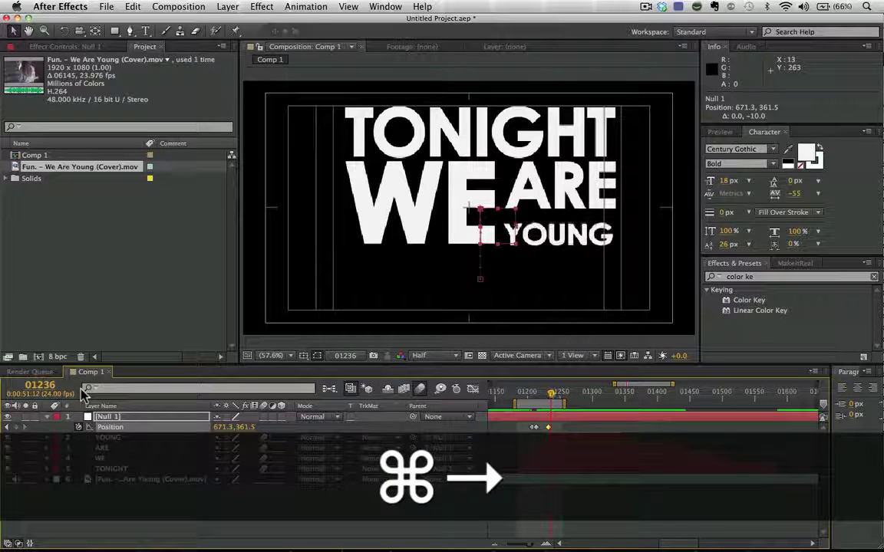
key(super+Right)
key(super+Right)
key(shift+Up)
key(shift+Up)
key(shift+Up)
key(shift+Up)
key(shift+Up)
key(shift+Up)
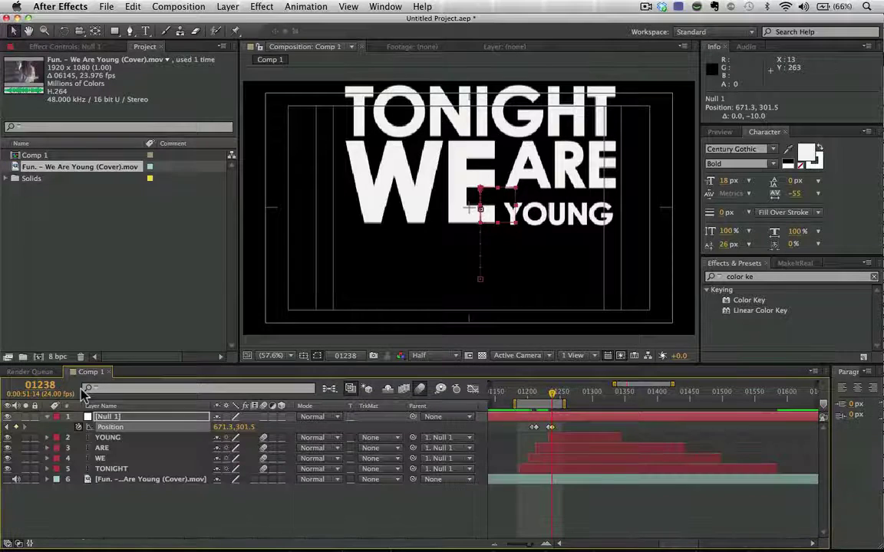
- Apply Easy Ease to all four of the null's Position keyframes
click(533, 427)
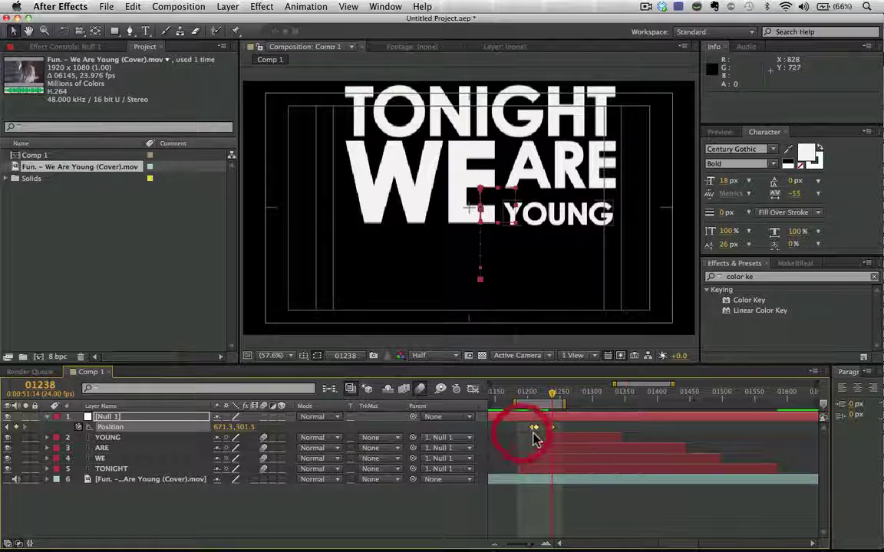
ctrl+click(533, 428)
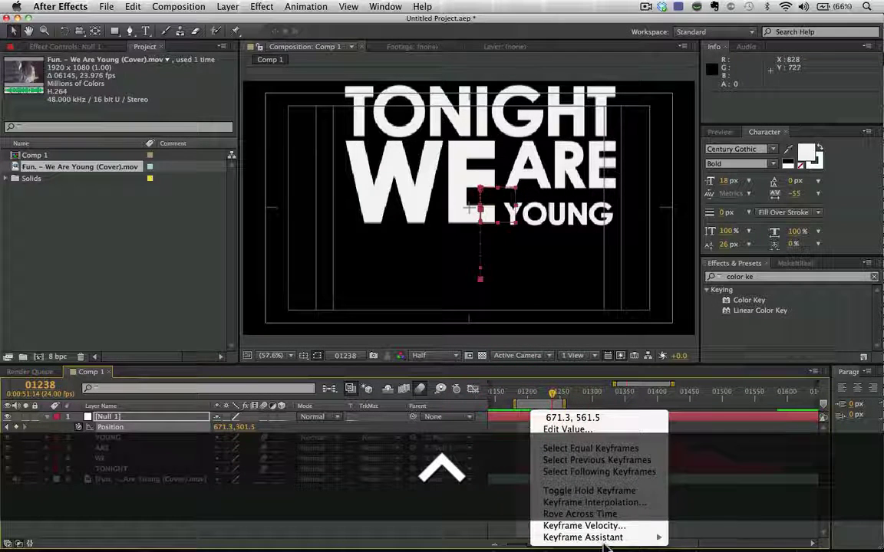
mouse_move(607, 539)
click(710, 473)
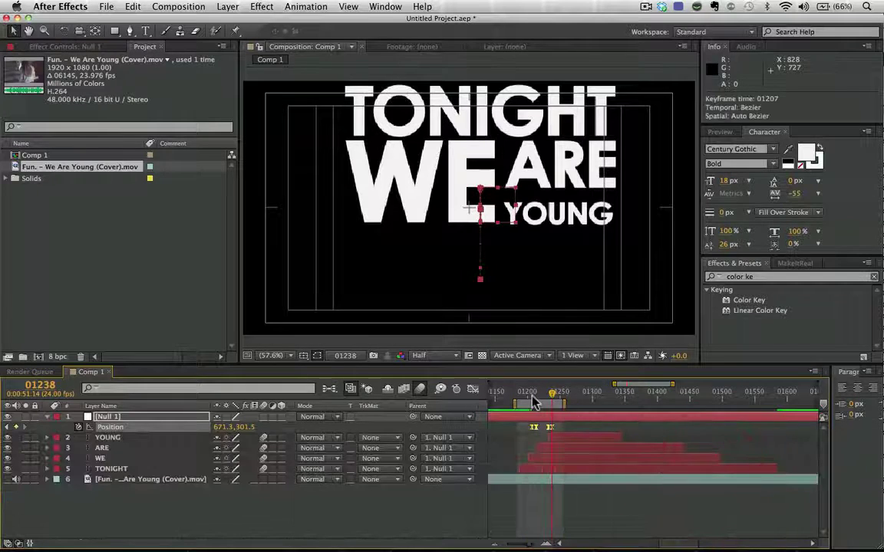
- Deselect everything and preview the eased upward movement of the words
drag(535, 402, 527, 393)
click(549, 519)
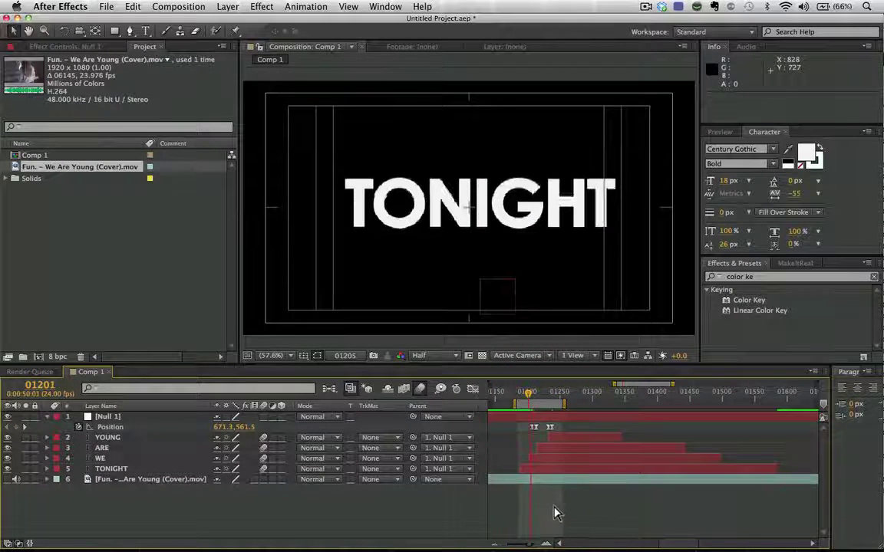
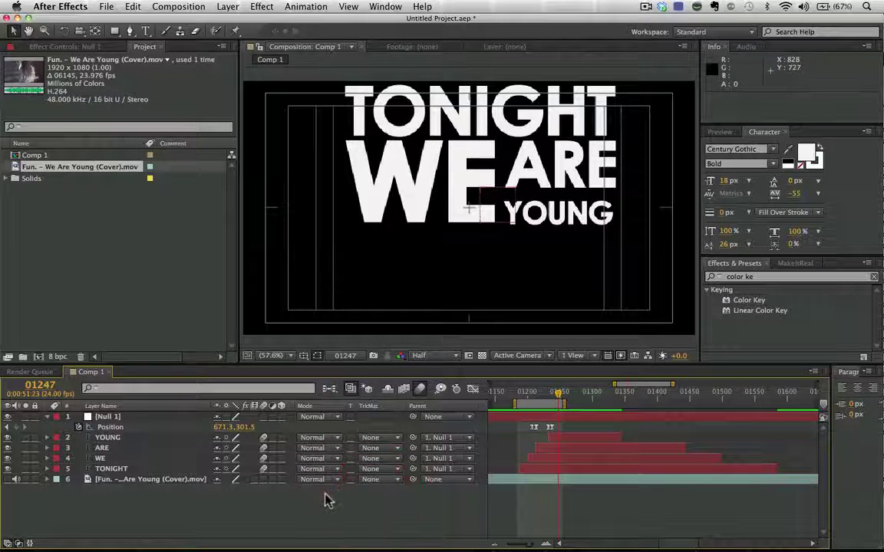
click(421, 201)
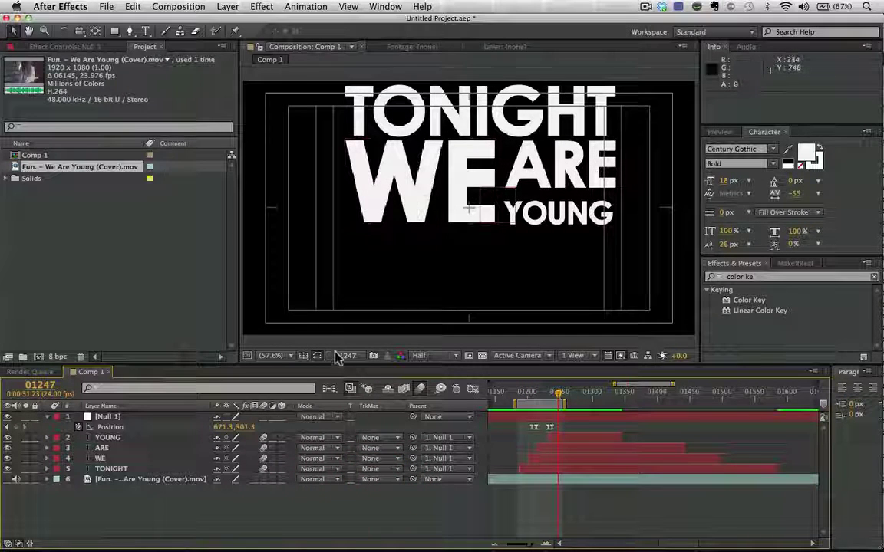
- Create a purple solid with colour 6236A0 and place it beneath all other layers as the background
key(super+y)
click(161, 248)
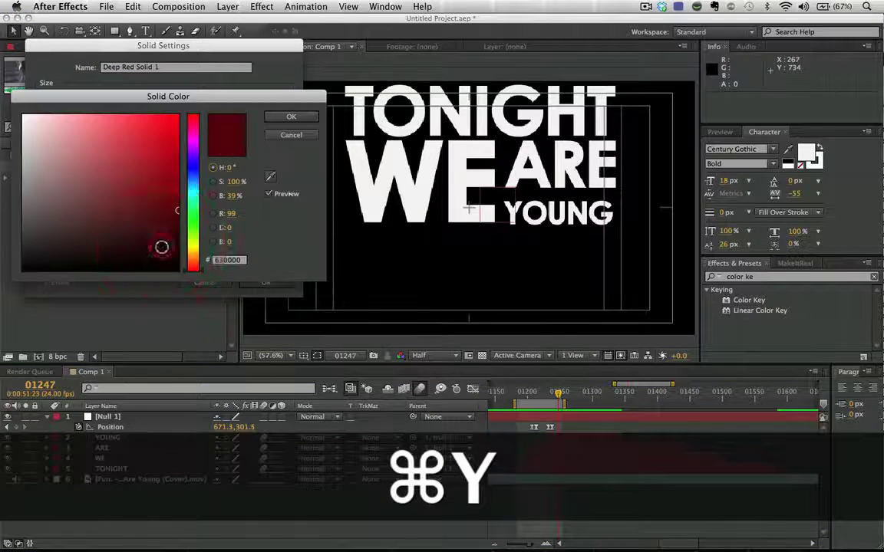
drag(193, 180, 192, 189)
mouse_move(162, 177)
mouse_down()
mouse_move(131, 163)
mouse_move(121, 208)
mouse_up()
drag(192, 197, 194, 156)
mouse_move(121, 171)
mouse_down()
mouse_move(141, 195)
mouse_move(129, 190)
mouse_up()
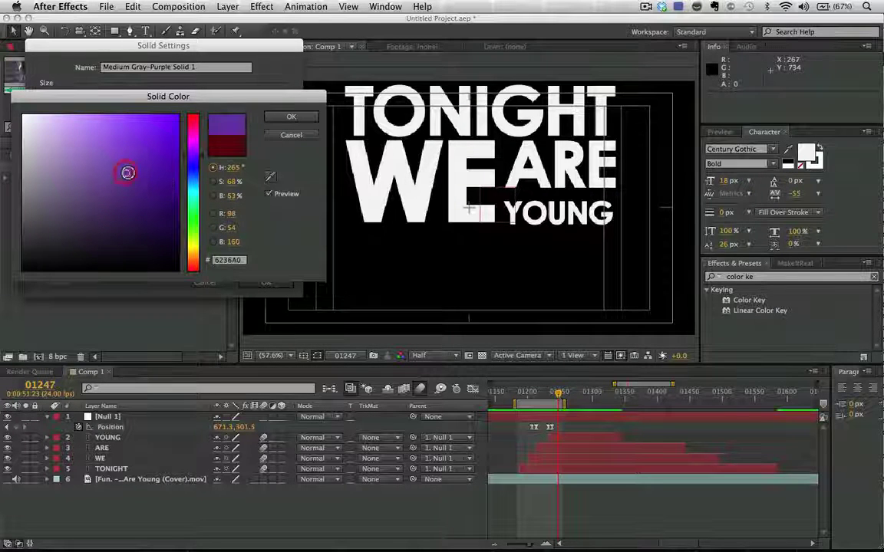
click(291, 116)
click(260, 282)
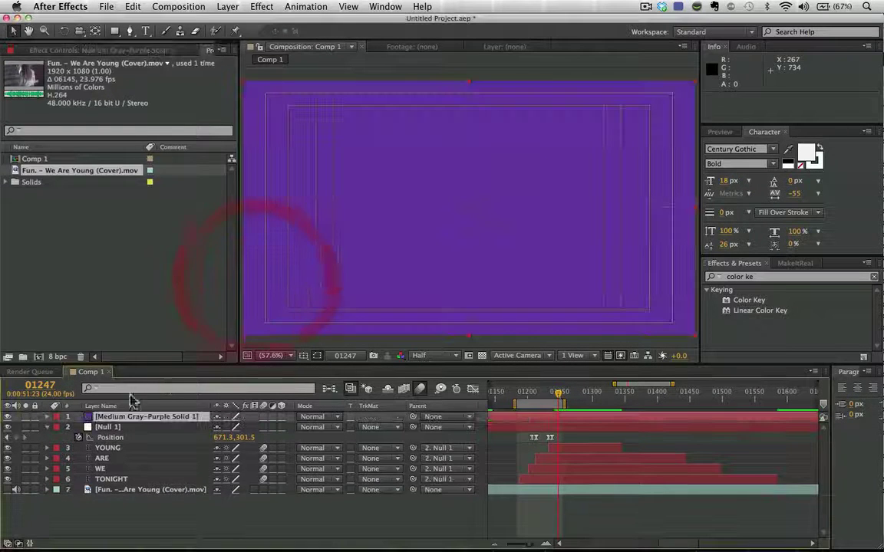
drag(125, 415, 146, 495)
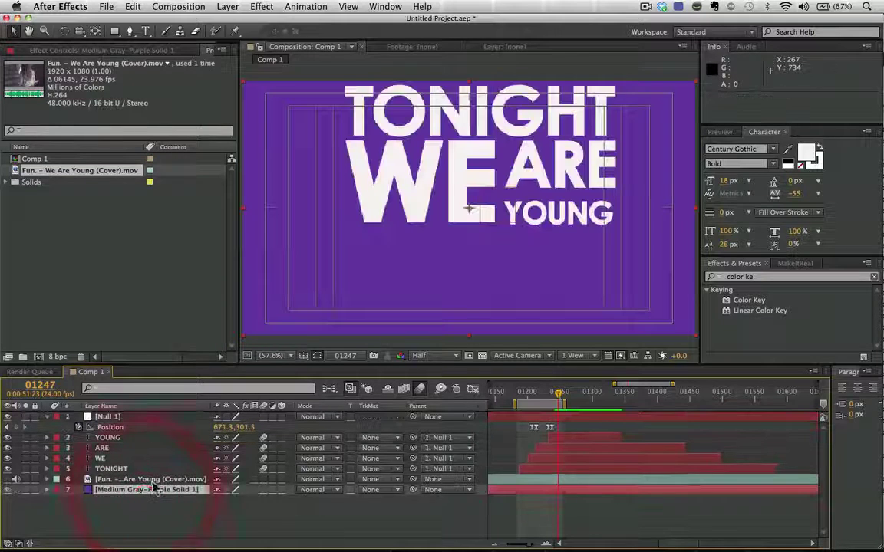
- Deselect the purple solid and turn off motion blur for the composition
click(439, 396)
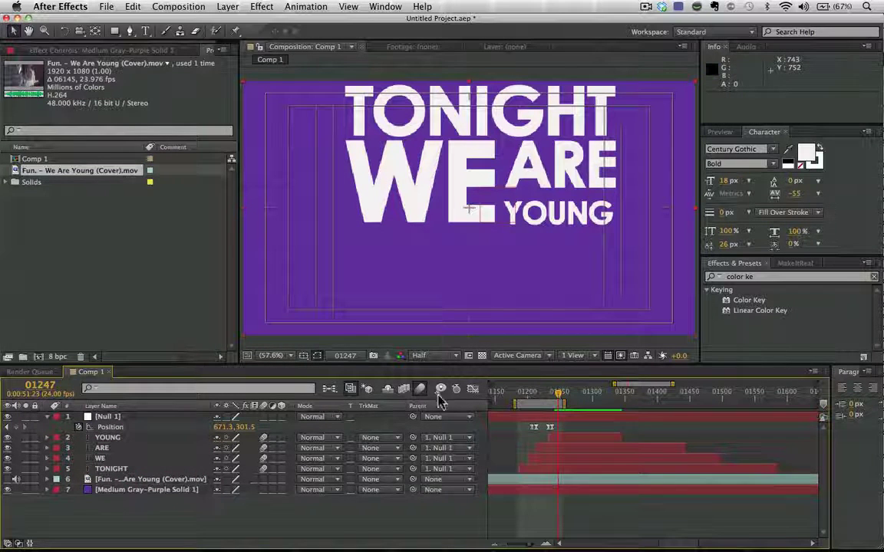
click(421, 391)
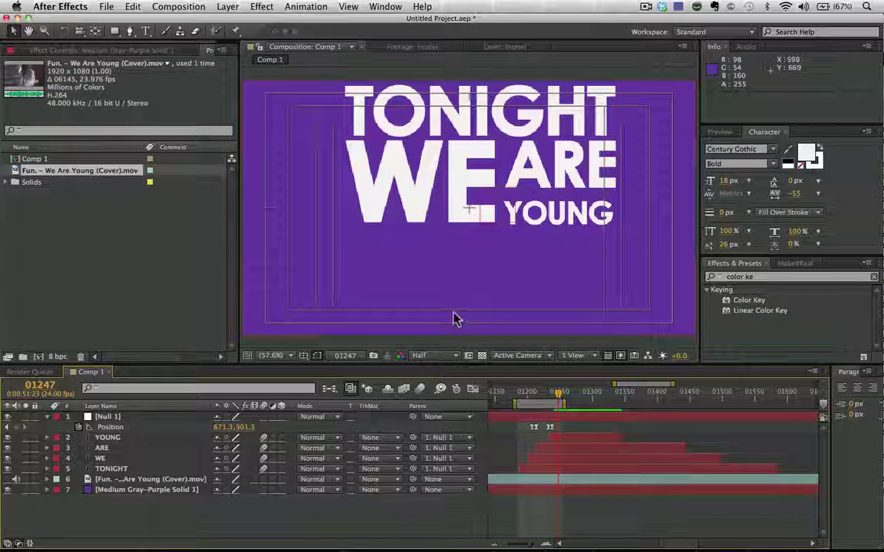
- Create a white solid with colour FFFFFF at composition size
key(super+y)
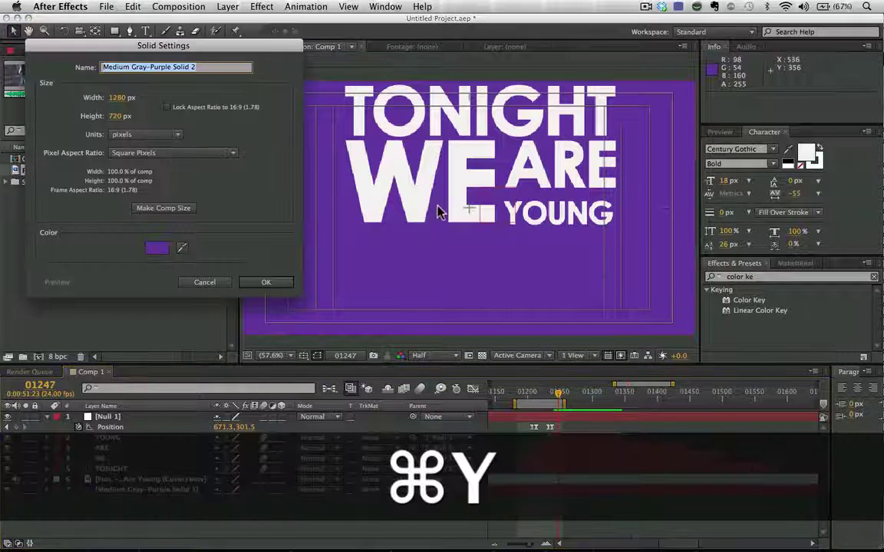
click(158, 249)
click(24, 117)
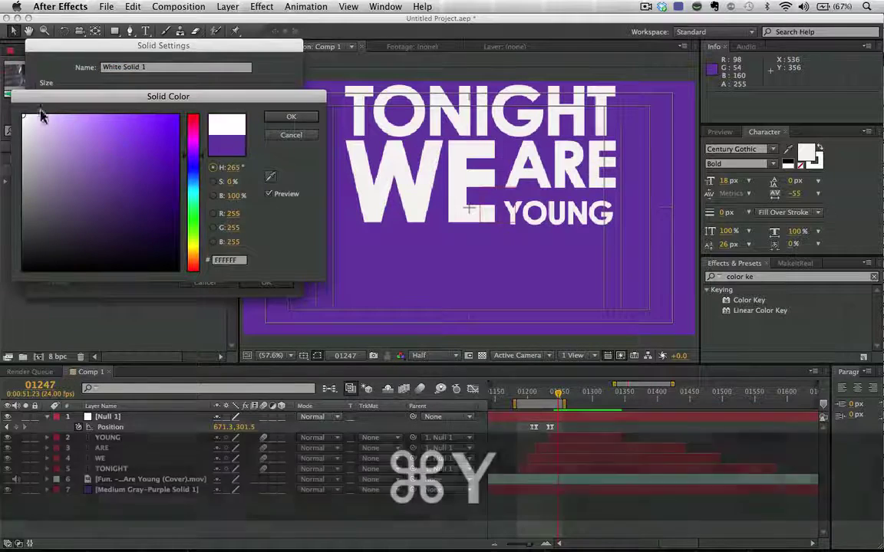
click(293, 120)
click(264, 284)
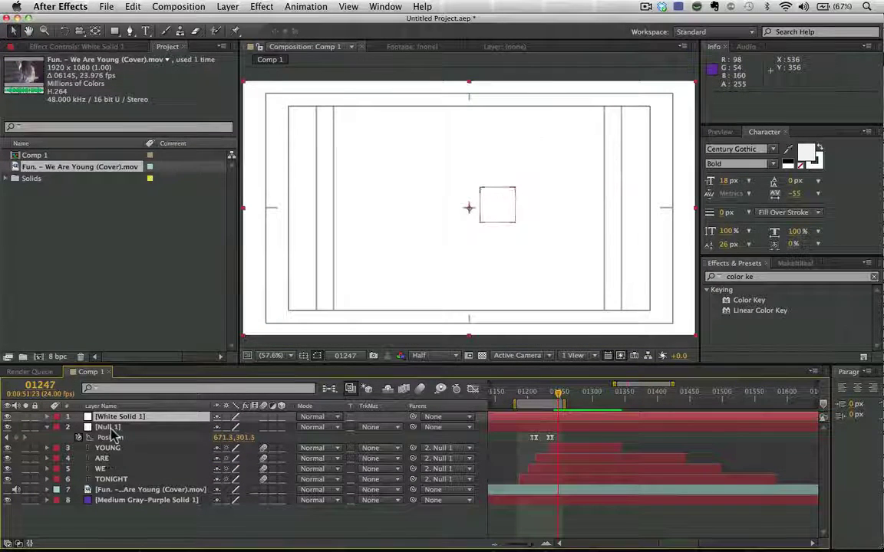
- With the white solid hidden, pre-compose the null and the four word layers as TEXT and make the precomp a 3D layer
click(108, 427)
shift+click(113, 478)
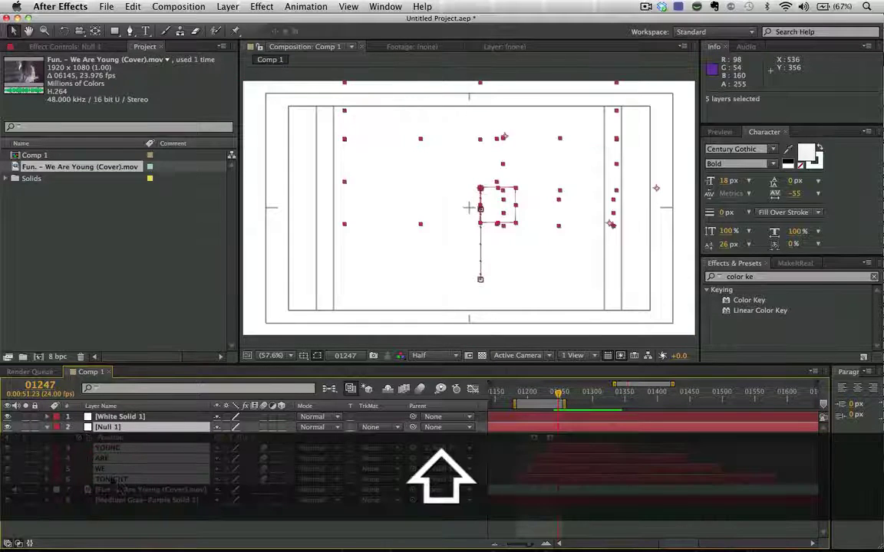
click(7, 417)
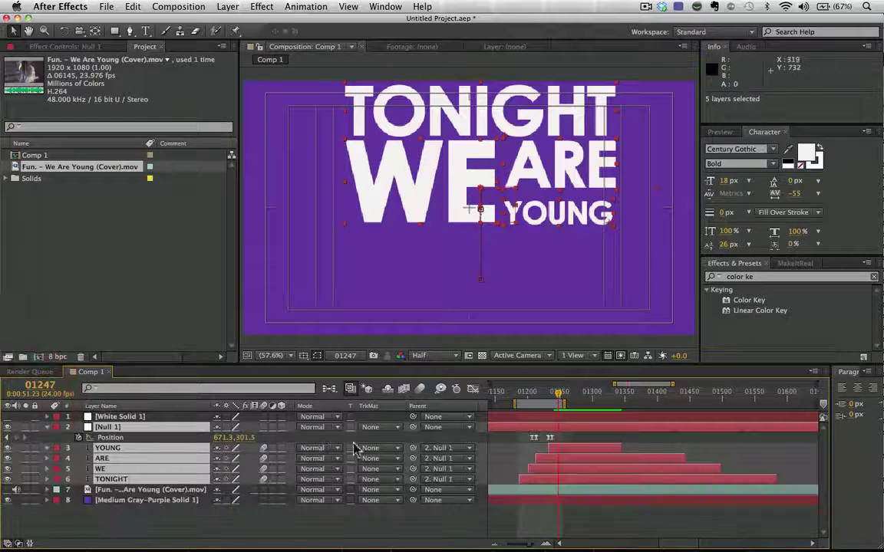
key(super+shift+c)
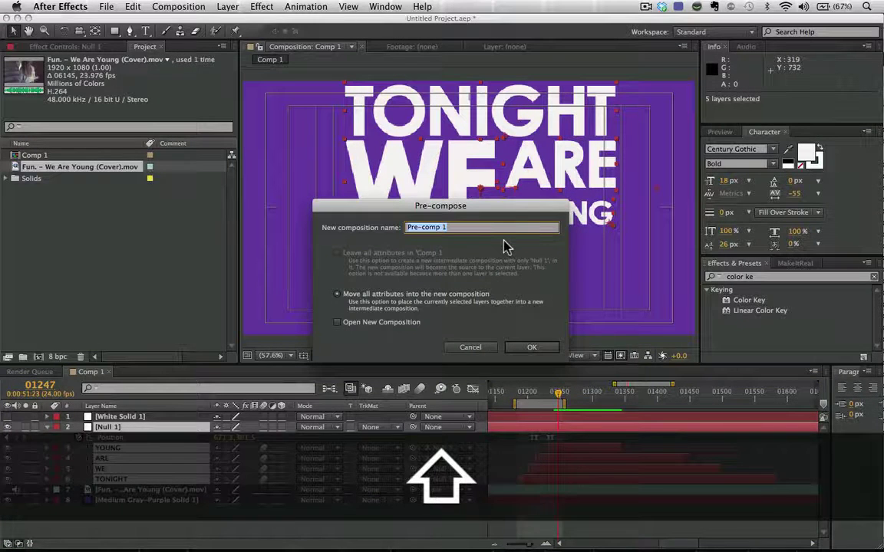
text(TEXT)
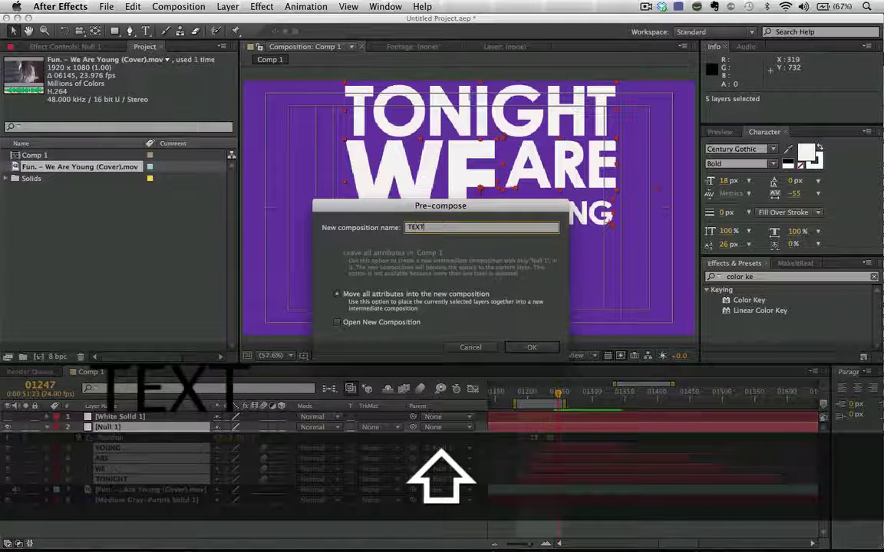
key(Return)
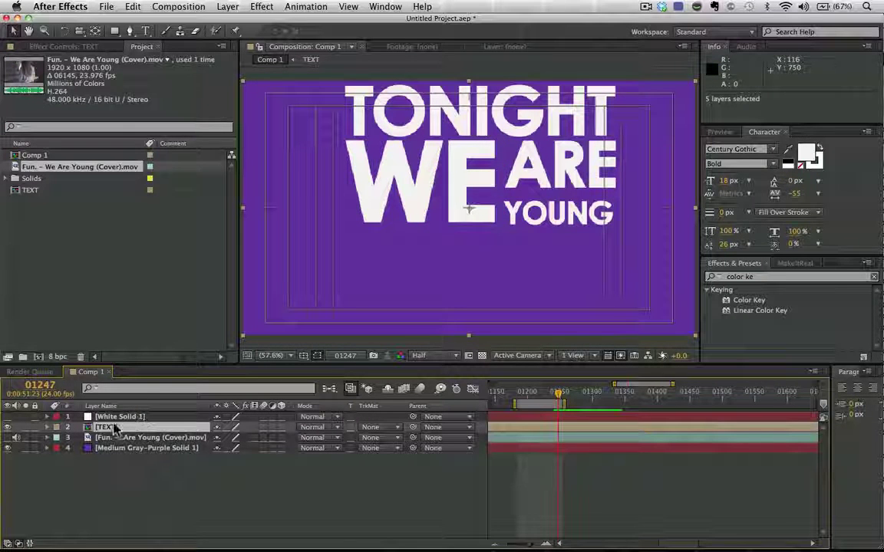
click(282, 427)
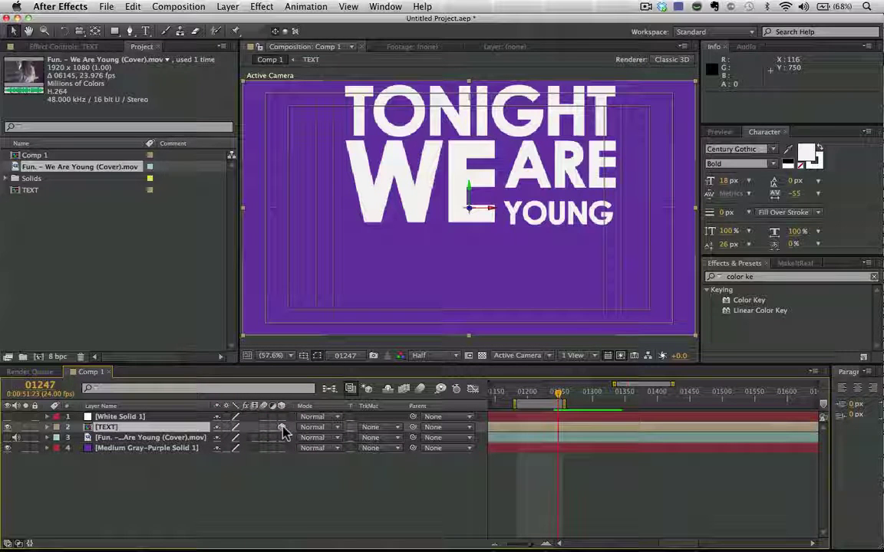
- Try rotating the TEXT layer in 3D space, undo the rotation and deselect the layer
key(w)
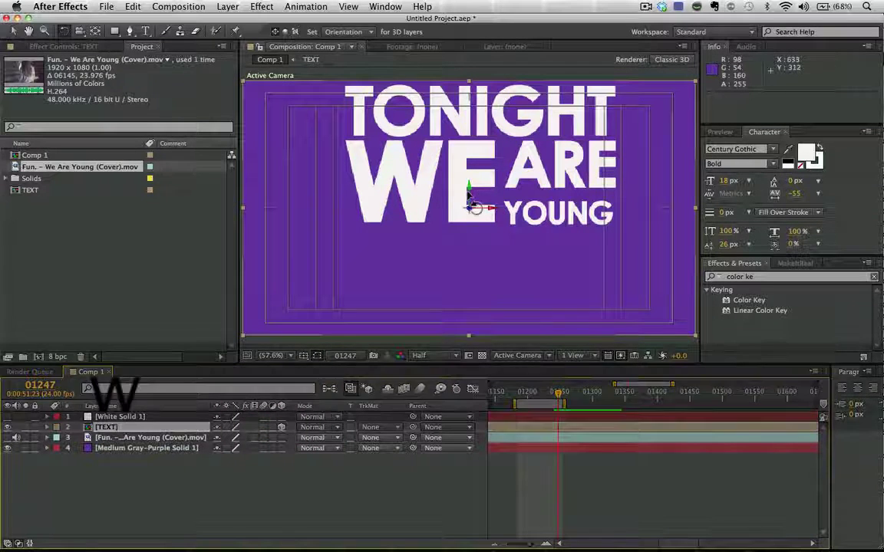
drag(458, 197, 486, 176)
key(super+z)
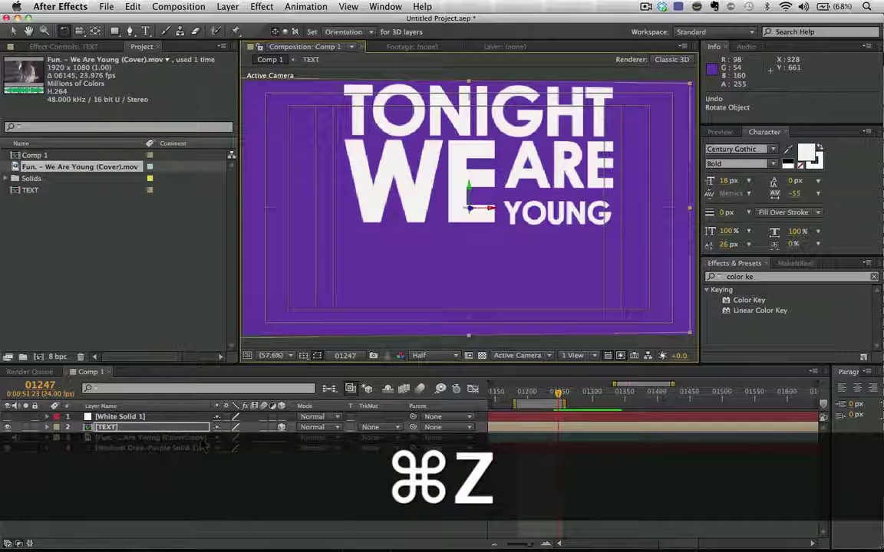
key(super+z)
click(158, 491)
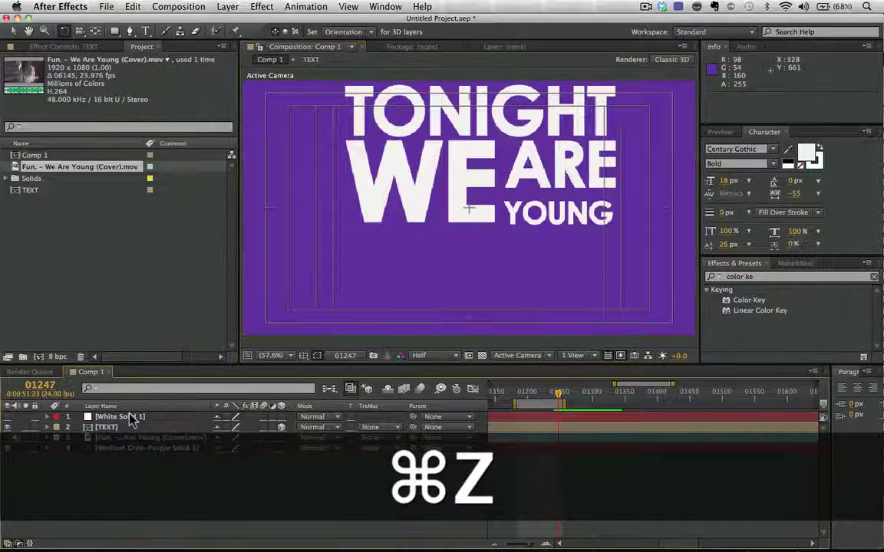
- Show the white solid, make it a 3D layer and rotate its X orientation to 270° so it lies flat
click(132, 417)
click(7, 416)
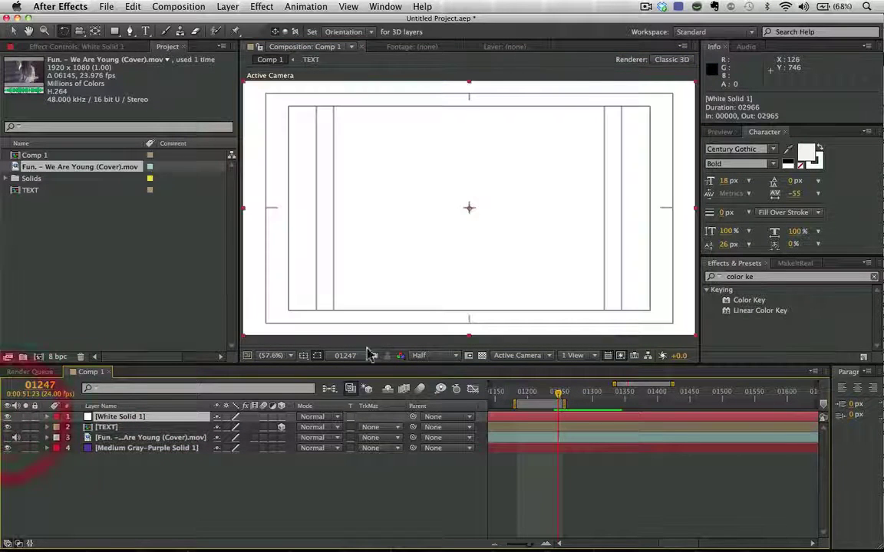
click(281, 417)
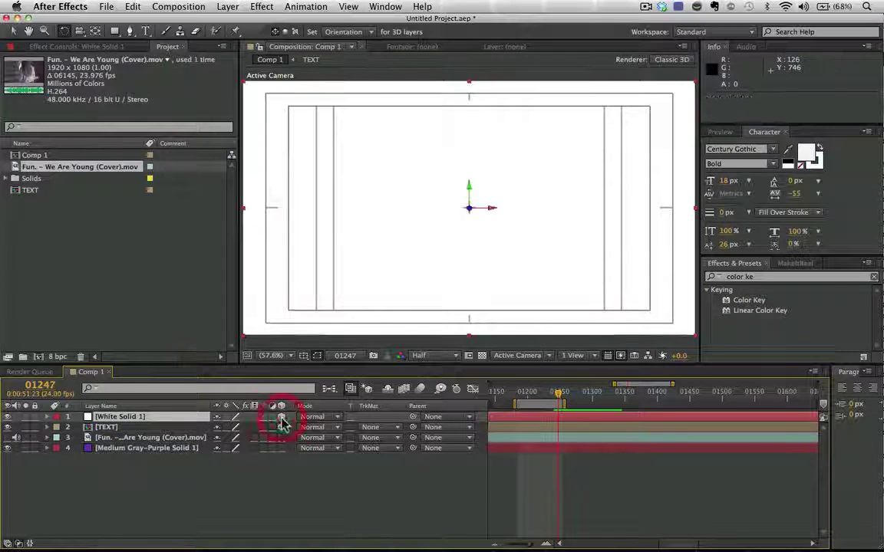
key(w)
drag(491, 212, 484, 248)
- Move the flat white solid down below the words to a Y position of about 530
key(v)
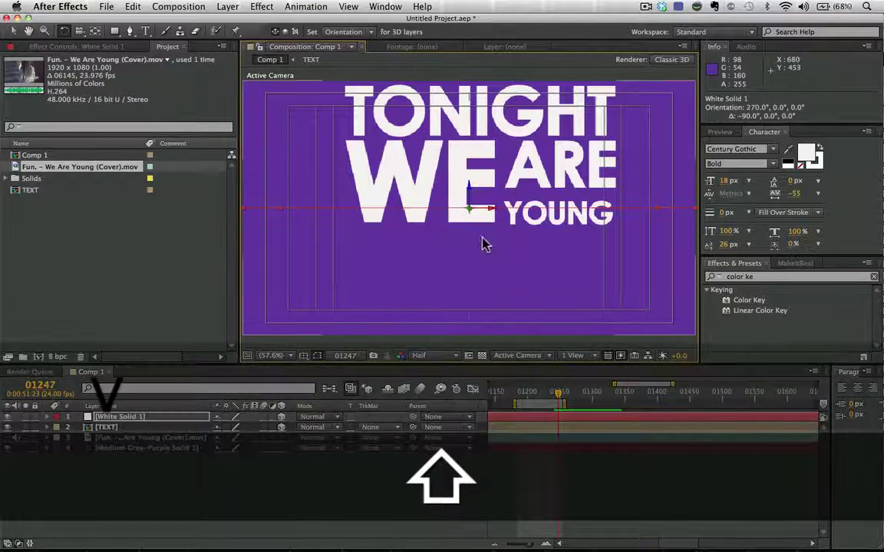
drag(473, 197, 480, 247)
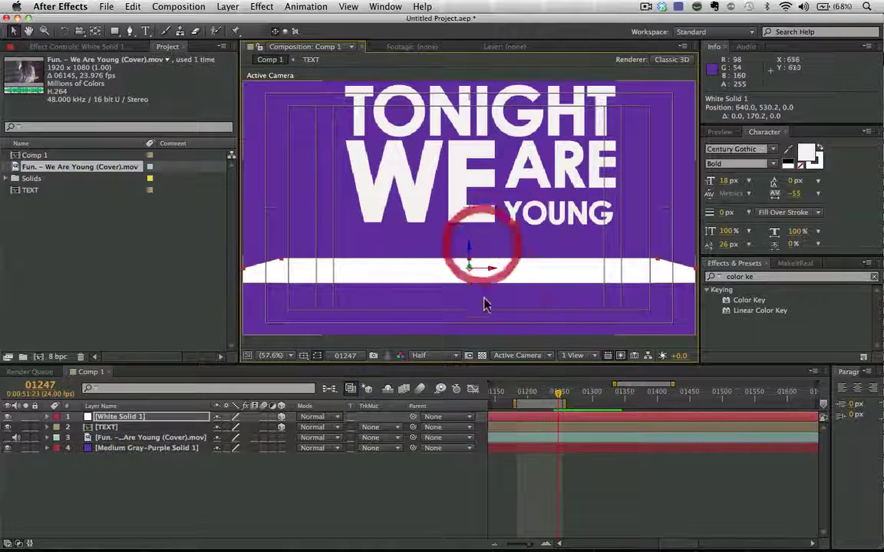
click(470, 291)
key(super+z)
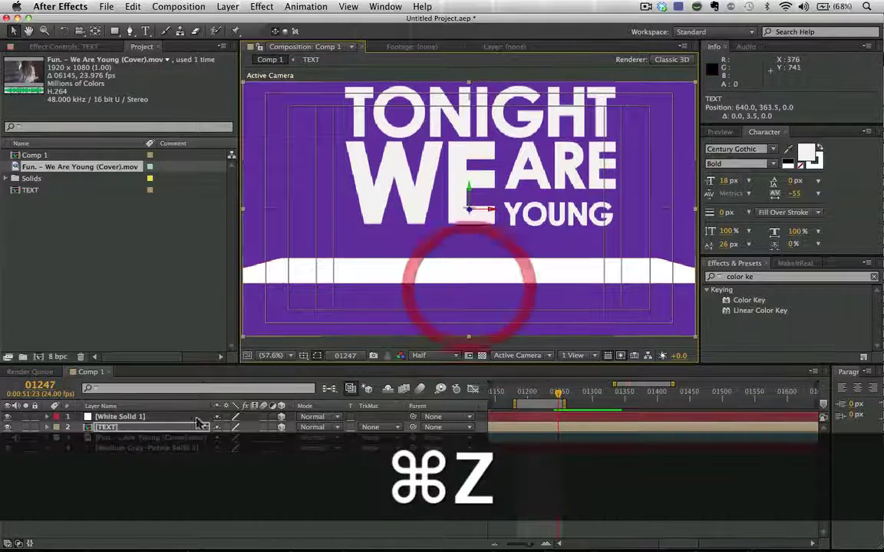
- Scale the white solid to about 344% by 819% so it forms a floor spanning the whole frame
click(142, 416)
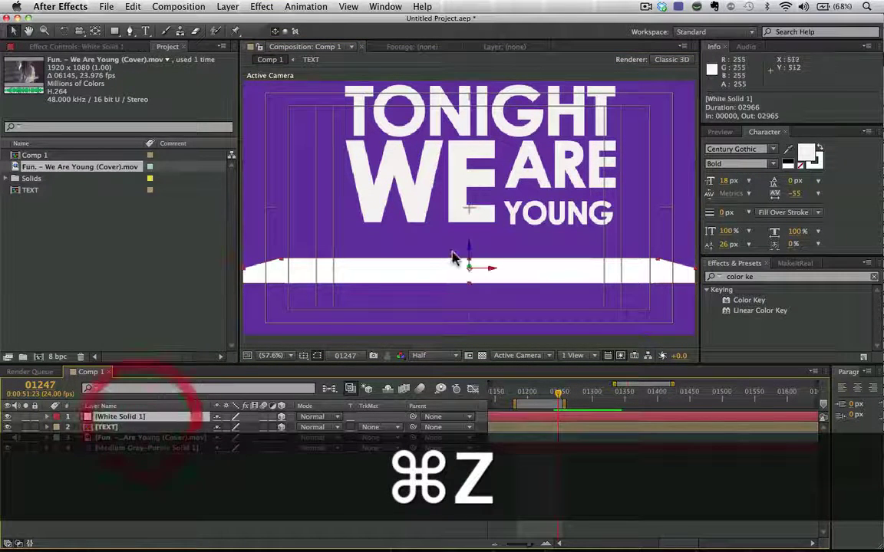
drag(467, 290, 428, 365)
drag(230, 270, 117, 279)
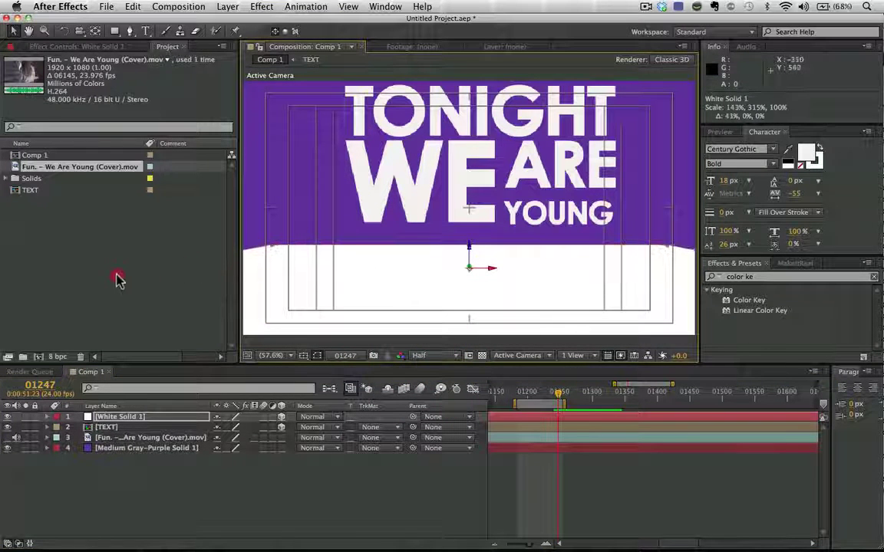
drag(23, 295, 19, 296)
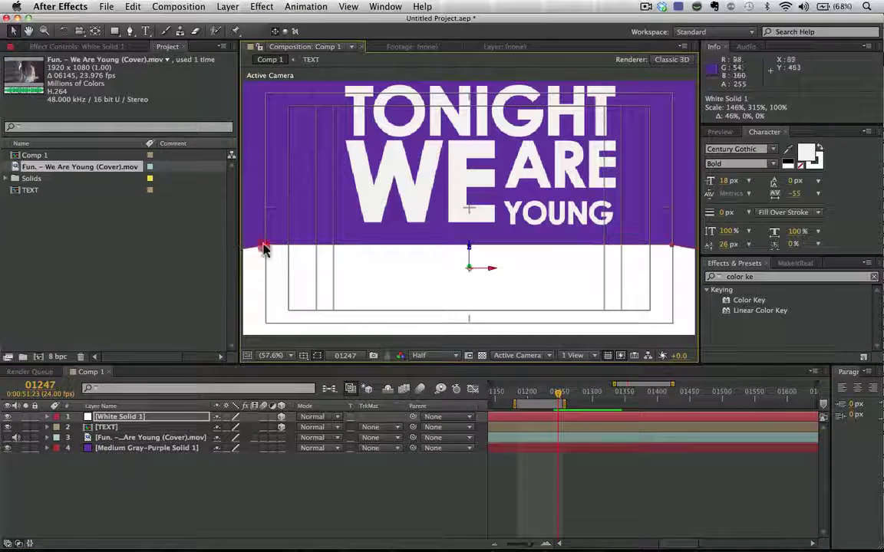
drag(263, 249, 179, 239)
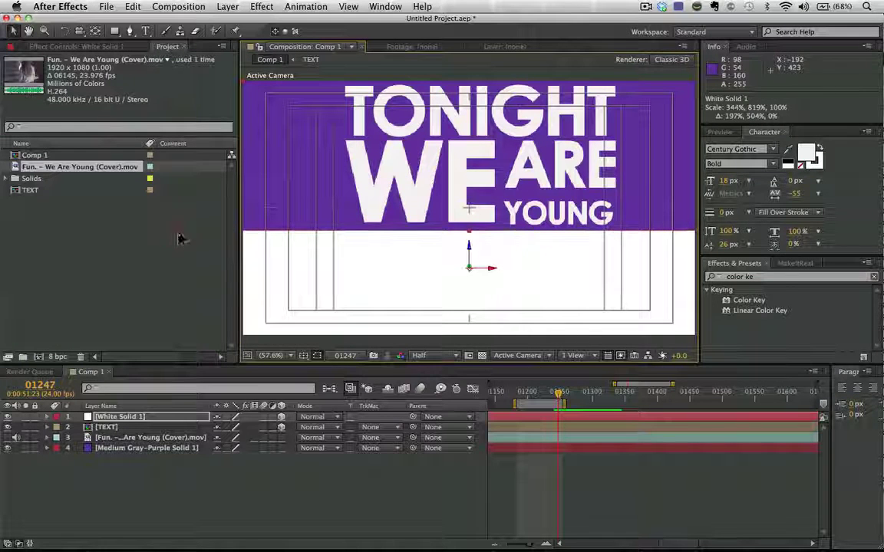
- Create a white Point light that casts shadows with 81% darkness and 12 px diffusion
click(227, 6)
mouse_move(338, 22)
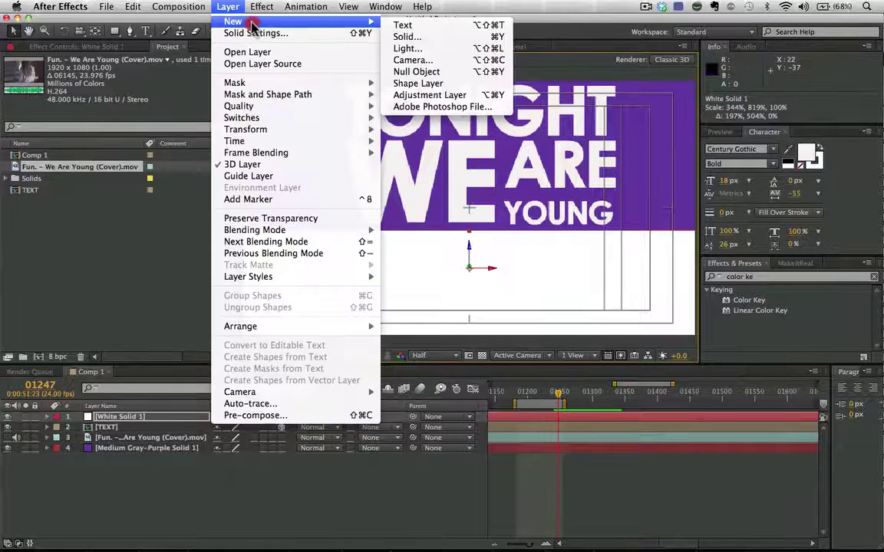
click(409, 49)
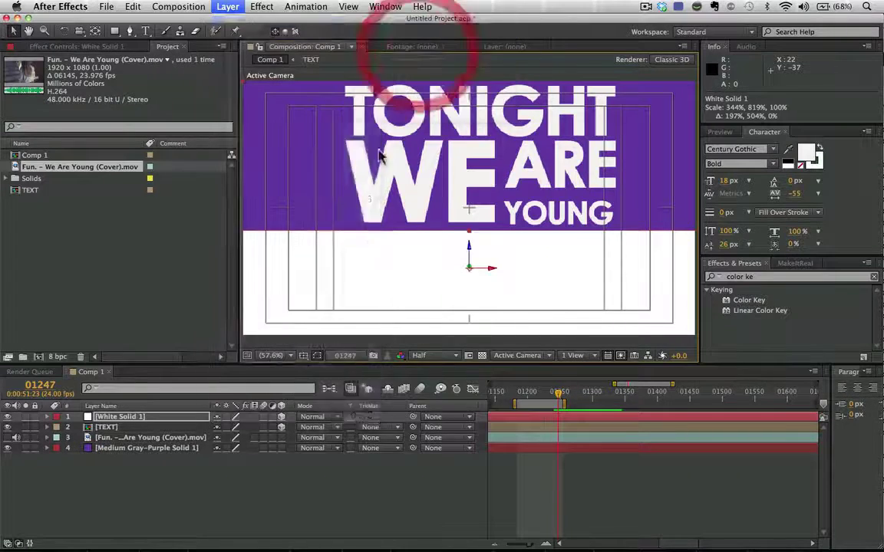
click(475, 183)
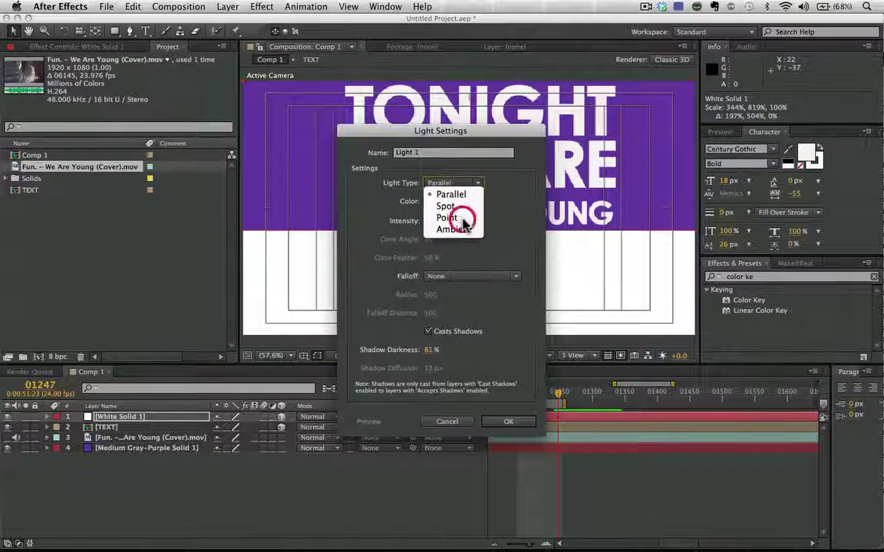
click(461, 217)
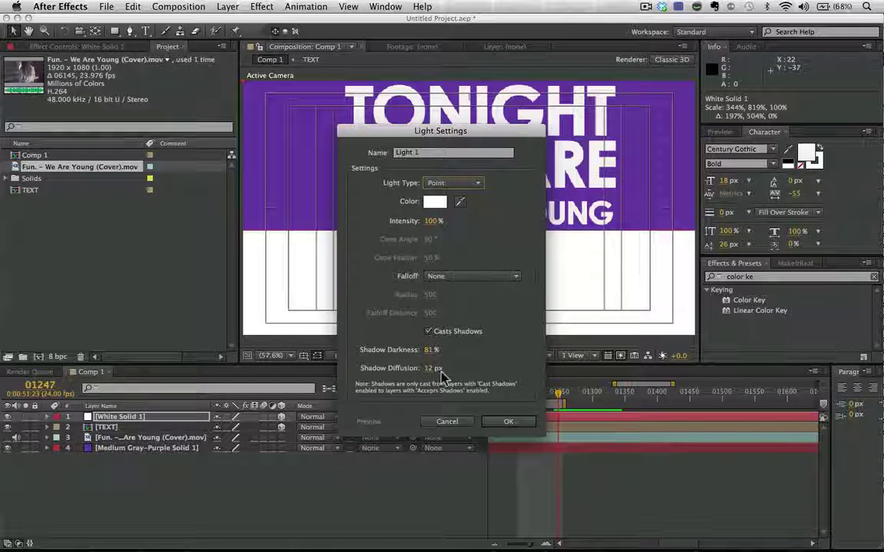
click(507, 424)
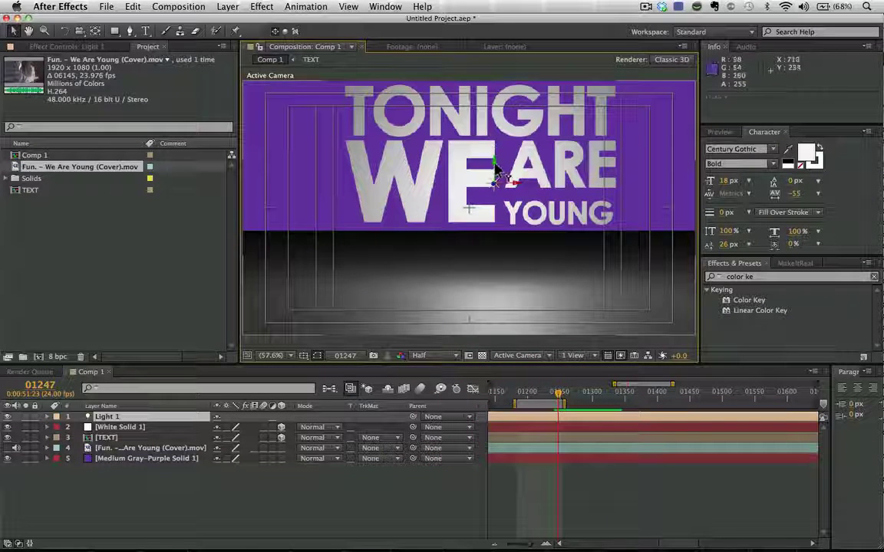
- Raise the light to a Y position of about 262 and lower the TEXT layer to about 490, onto the floor
drag(495, 170, 498, 77)
mouse_move(489, 138)
mouse_down()
mouse_move(477, 259)
mouse_move(488, 136)
mouse_move(491, 148)
mouse_up()
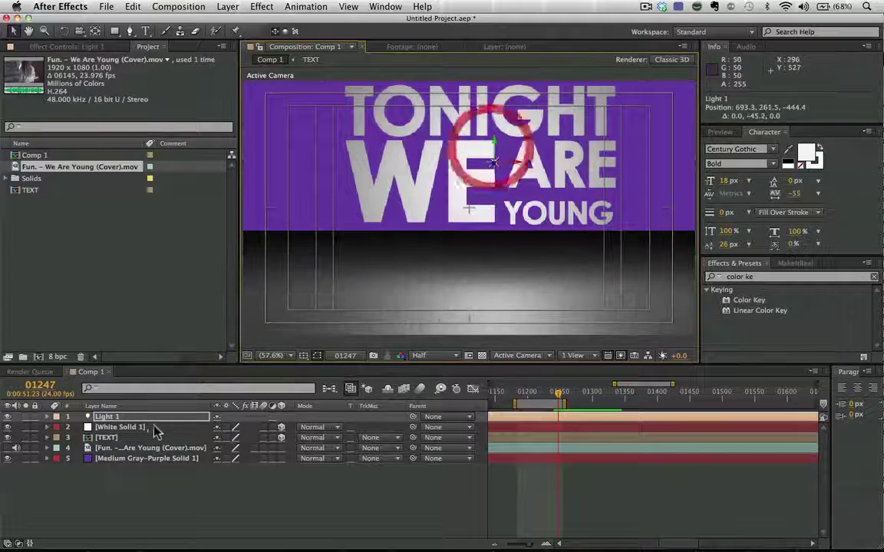
click(111, 437)
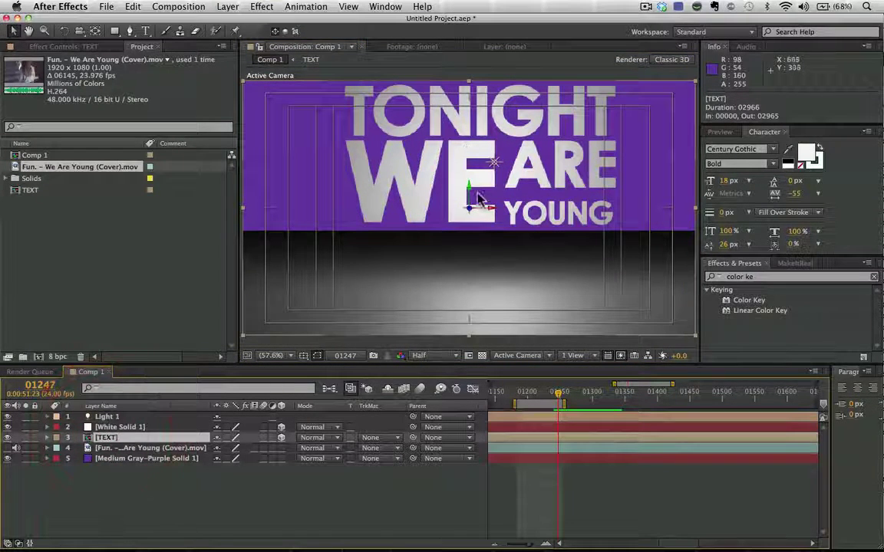
drag(468, 192, 458, 240)
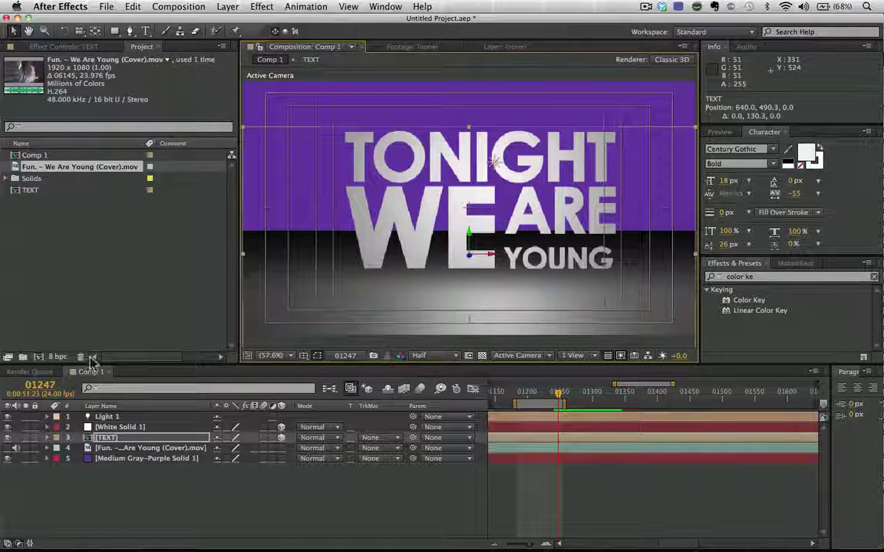
- Turn on Casts Shadows in the TEXT layer's material options
click(48, 437)
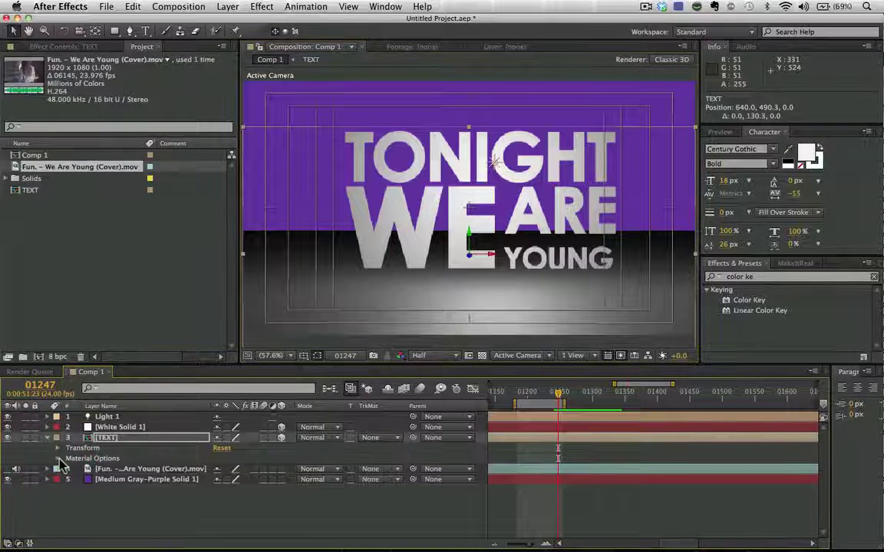
click(58, 458)
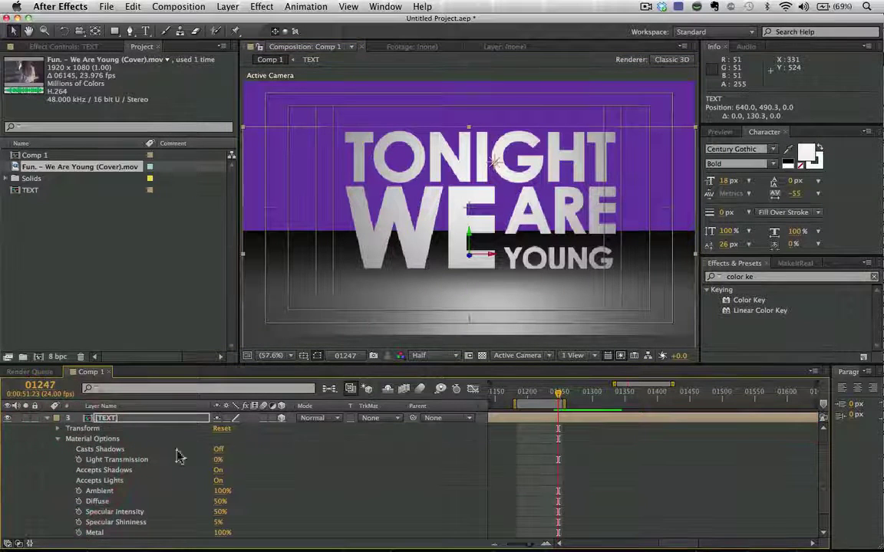
click(218, 449)
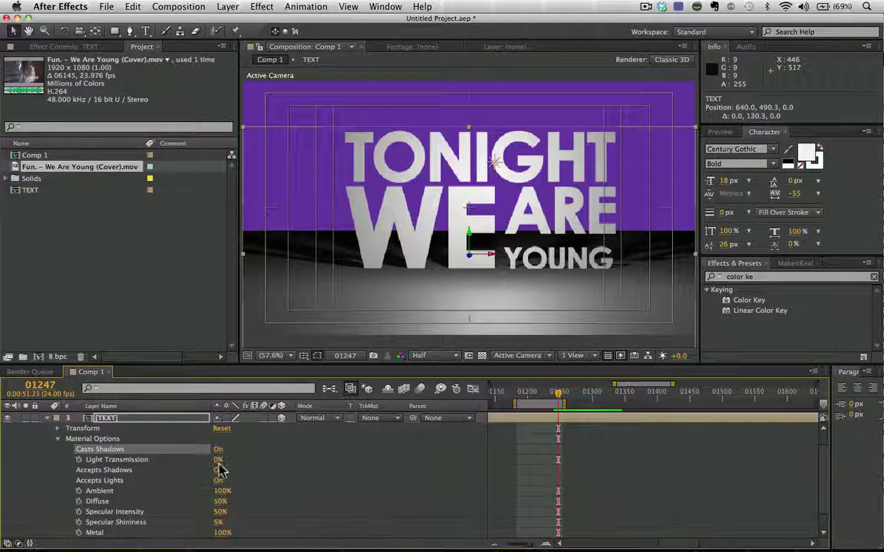
click(57, 439)
- Turn off Accepts Lights in the white solid's material options
click(108, 428)
click(48, 428)
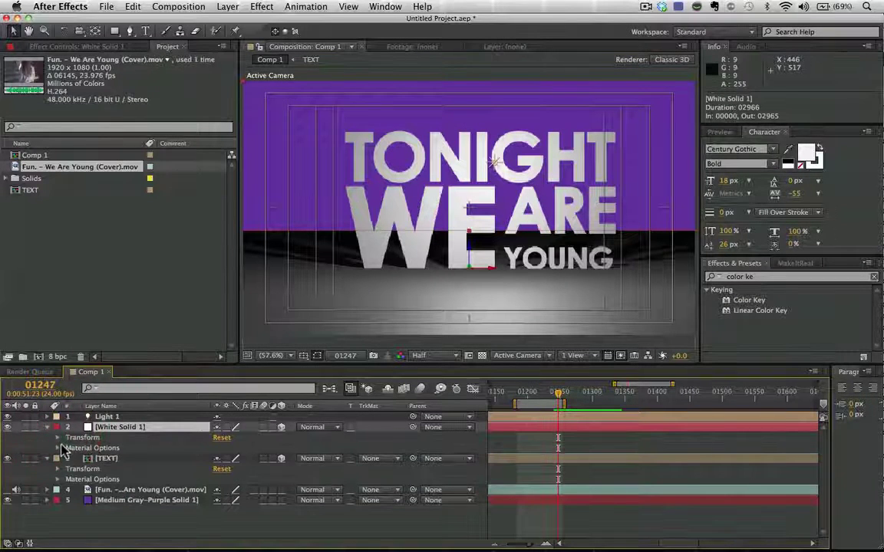
click(58, 448)
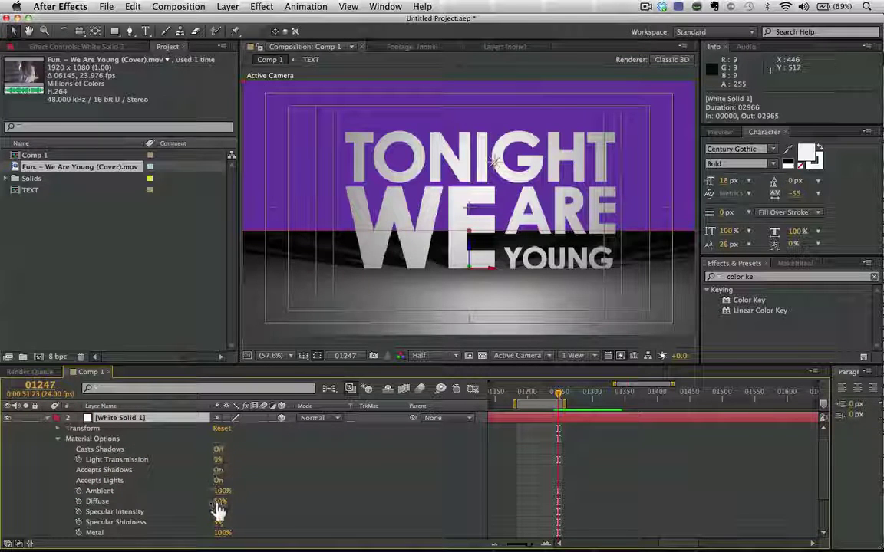
click(219, 481)
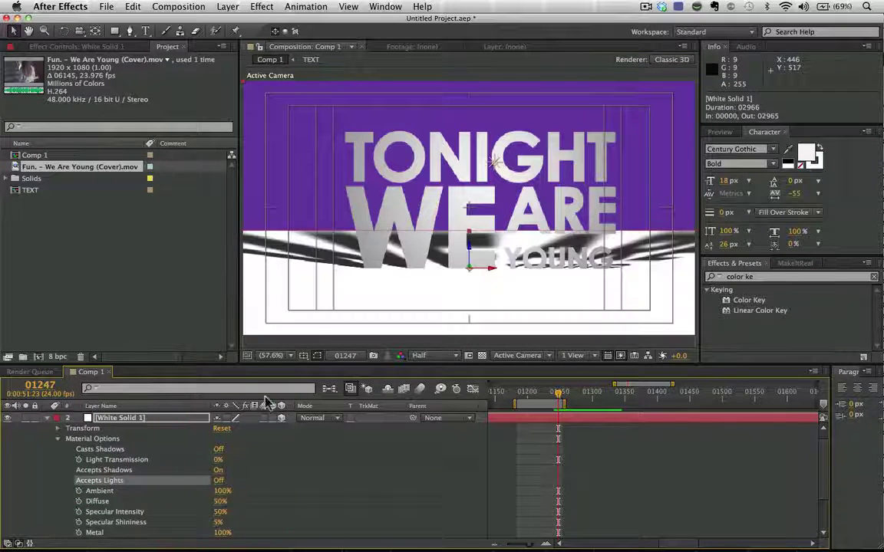
- Raise the point light above the text to a Y position of about -27
click(47, 419)
click(117, 416)
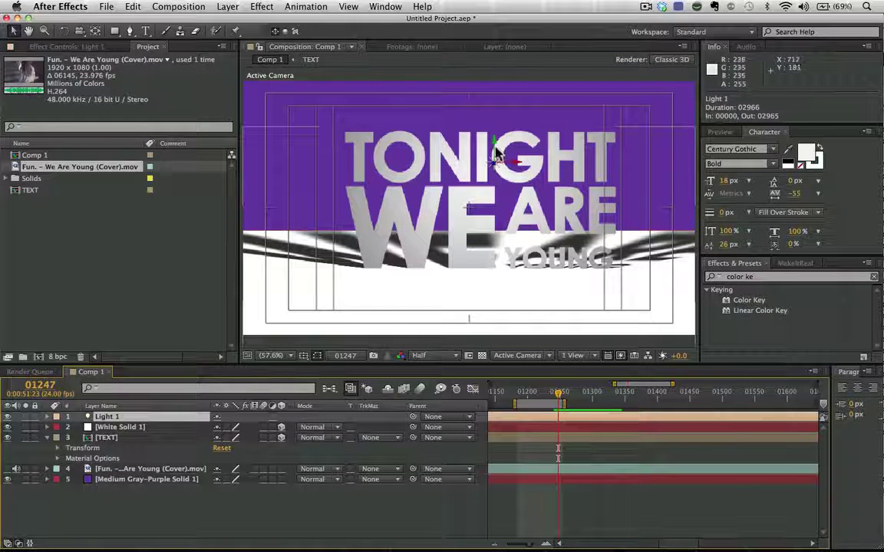
drag(495, 151, 505, 36)
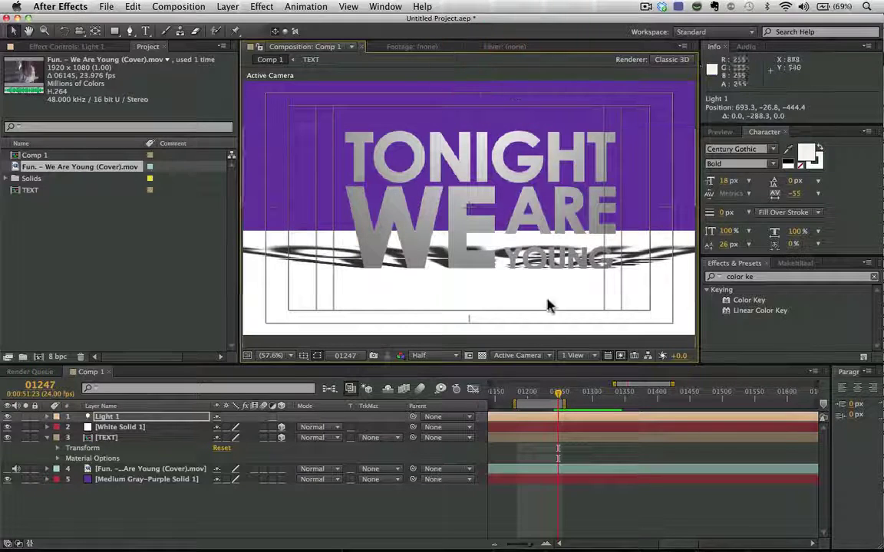
- Using a two-view layout, reposition the light to about Y -175 and Z -624, and return to a single view
click(574, 356)
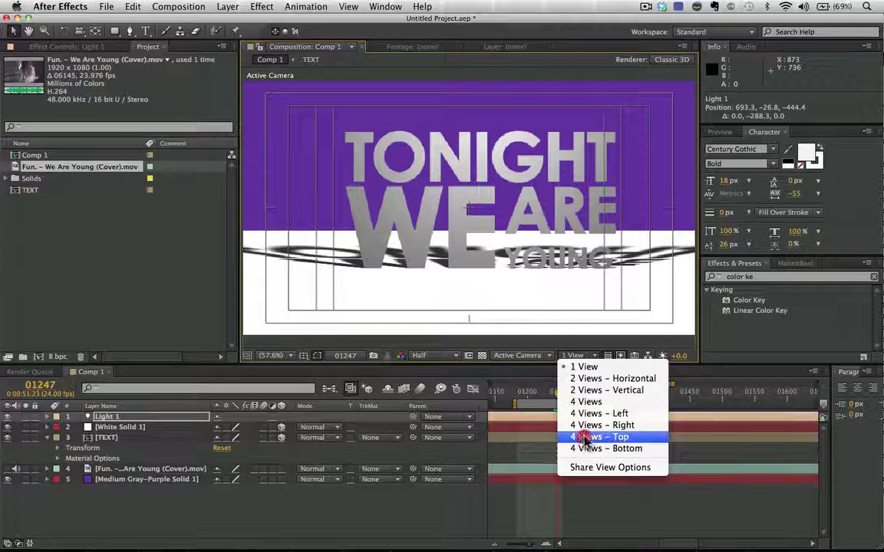
click(611, 379)
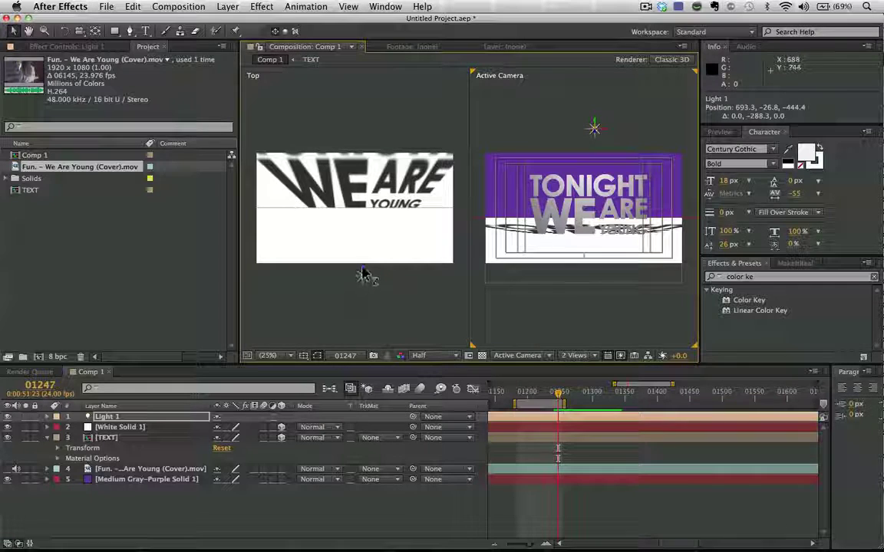
drag(362, 273, 362, 232)
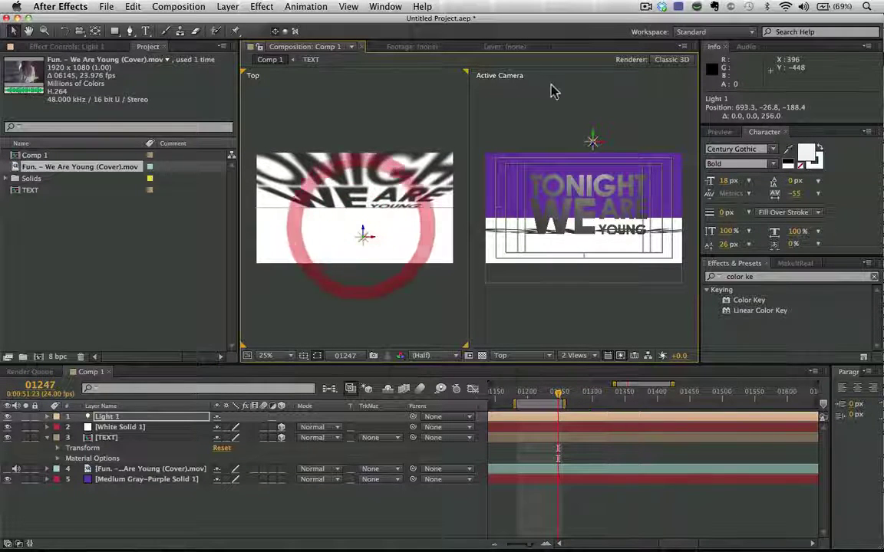
drag(592, 138, 595, 117)
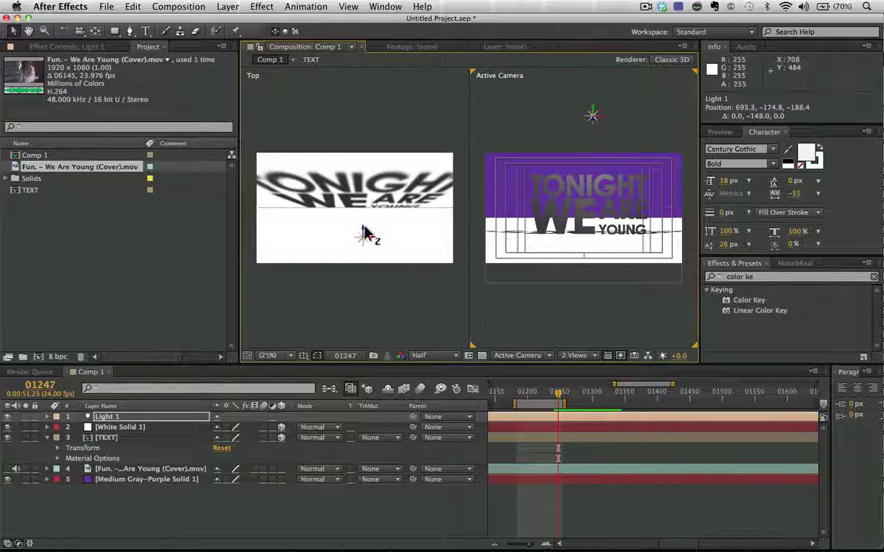
drag(367, 234, 371, 301)
click(577, 355)
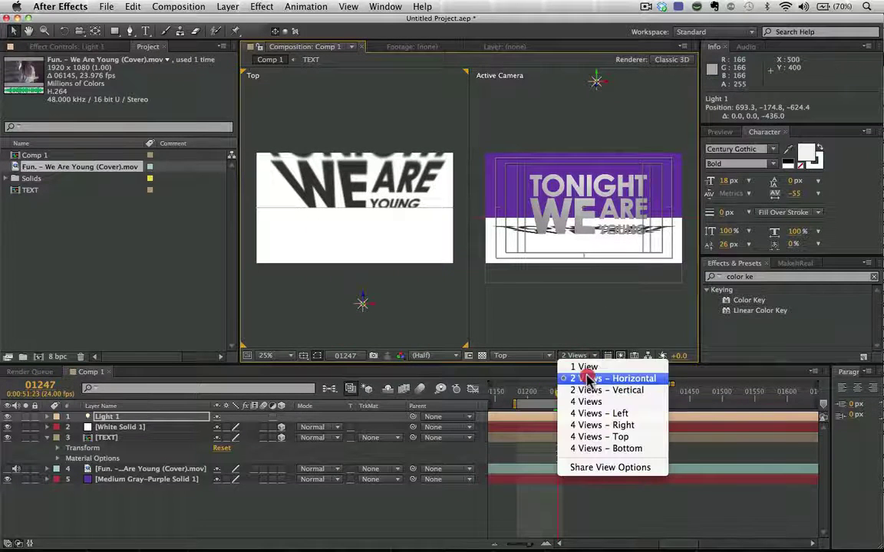
click(571, 367)
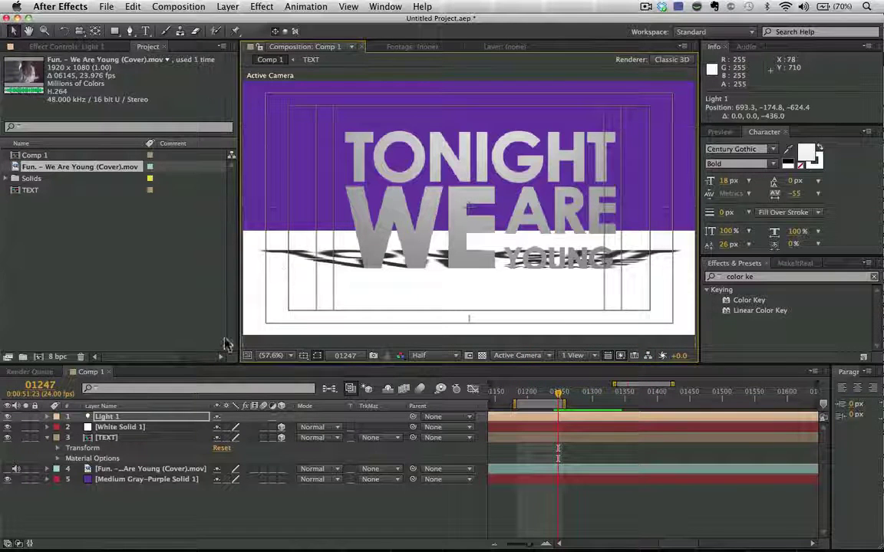
- Set the light's shadow diffusion to 112 pixels and its intensity to about 140%
click(47, 417)
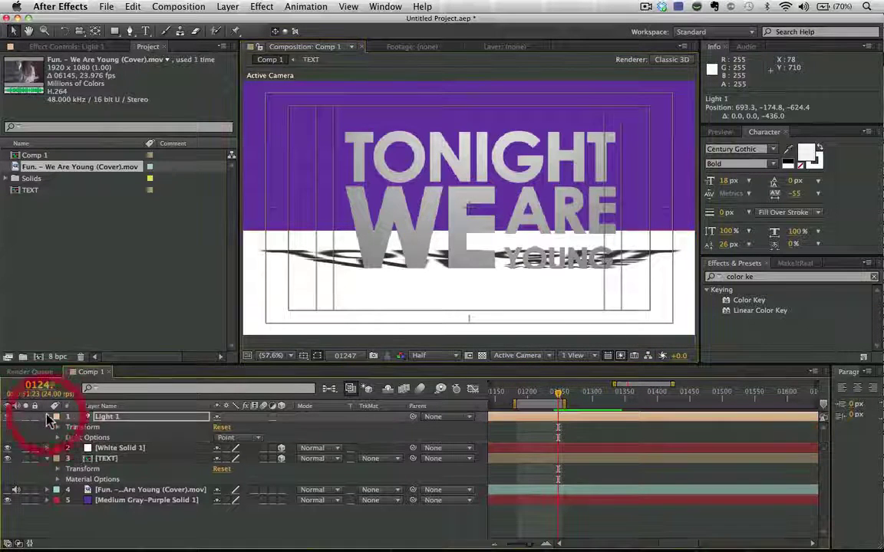
click(57, 438)
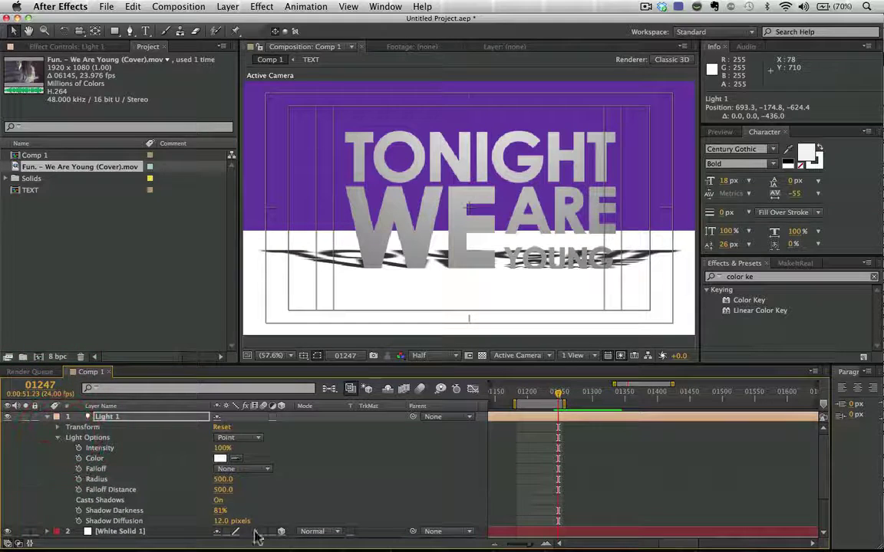
mouse_move(225, 530)
mouse_down()
mouse_move(236, 528)
mouse_move(226, 529)
mouse_up()
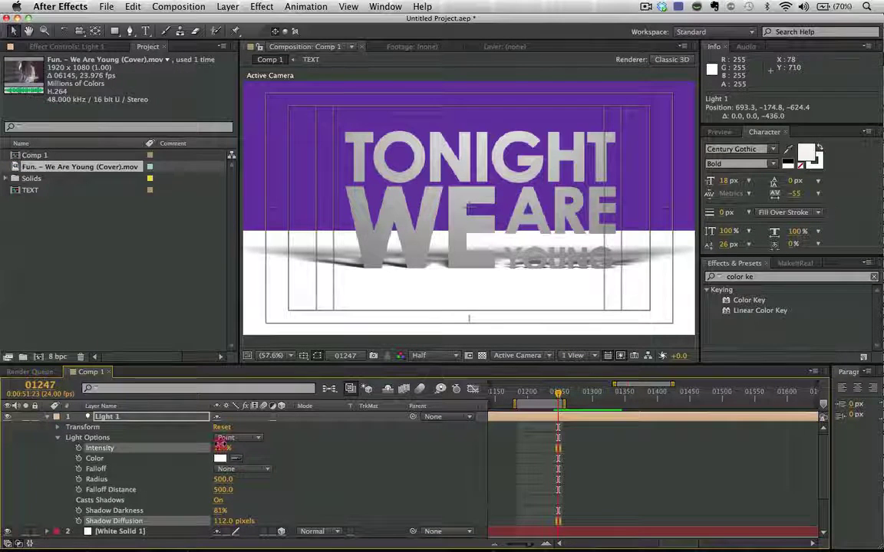
drag(222, 448, 251, 451)
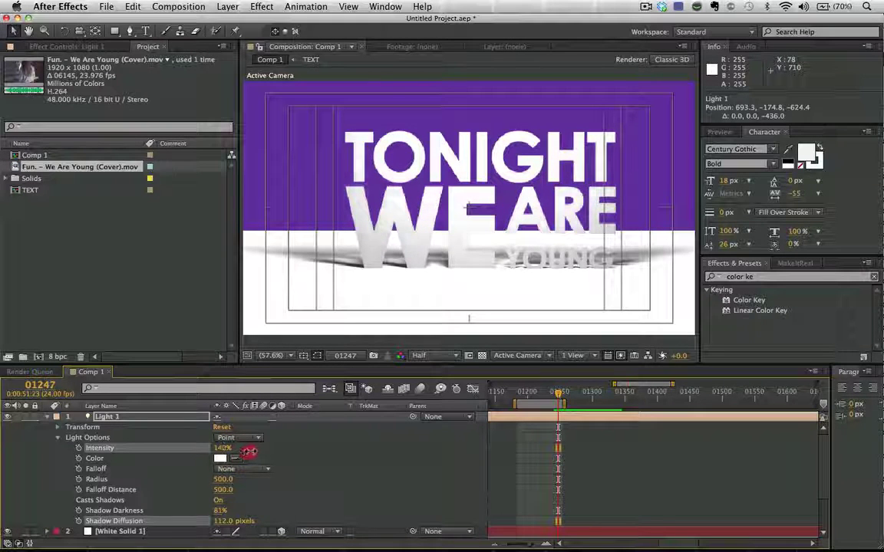
click(48, 418)
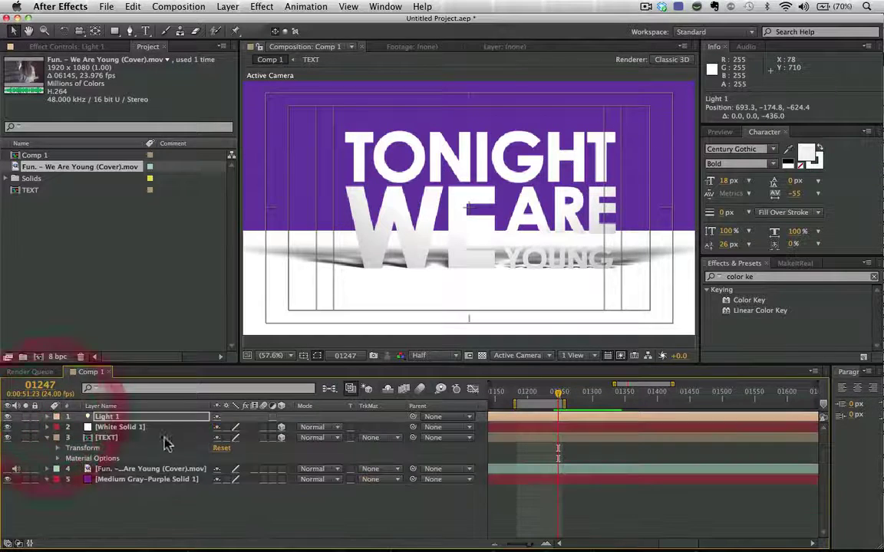
- Set the blending mode of the white floor solid to Multiply
click(119, 427)
click(334, 427)
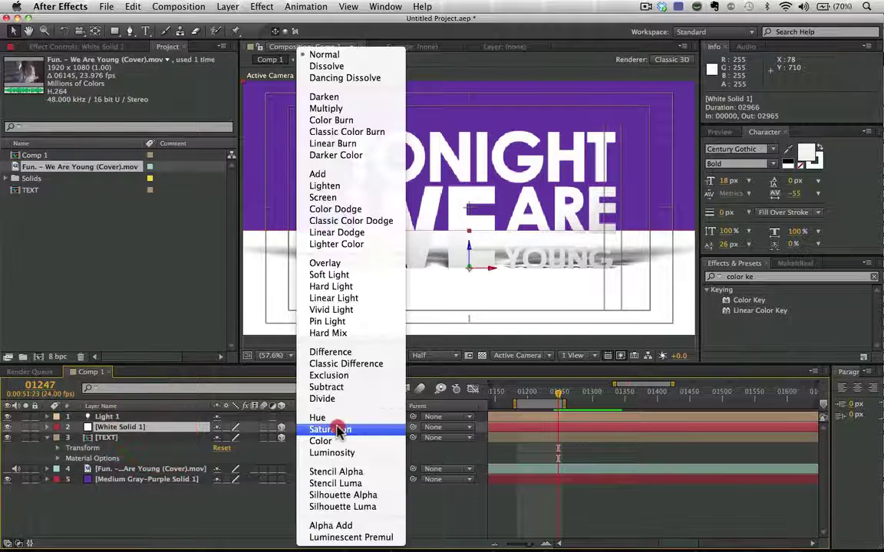
click(378, 109)
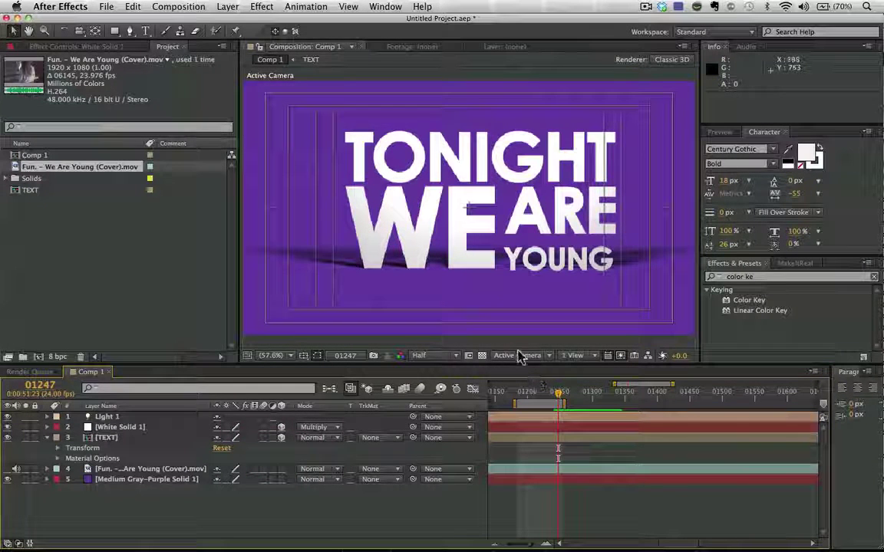
- Create a new adjustment layer above all the other layers
click(175, 512)
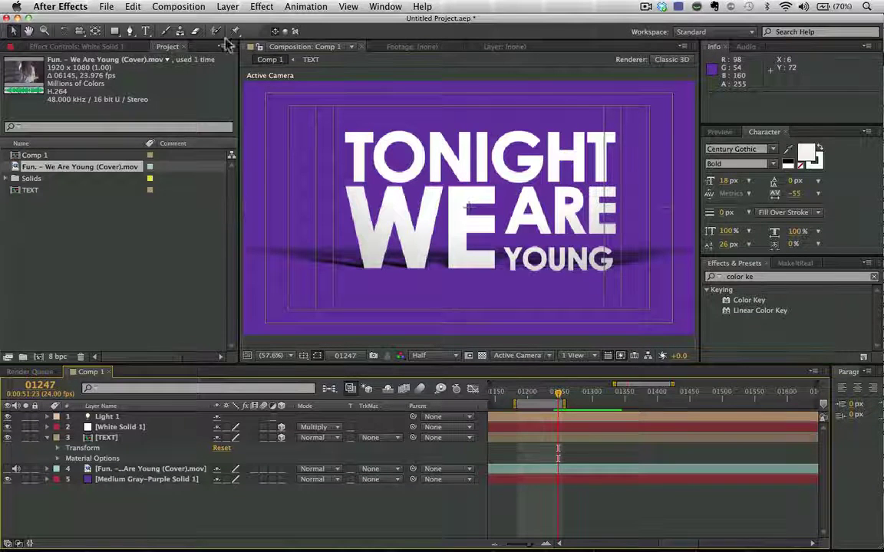
click(224, 7)
mouse_move(238, 21)
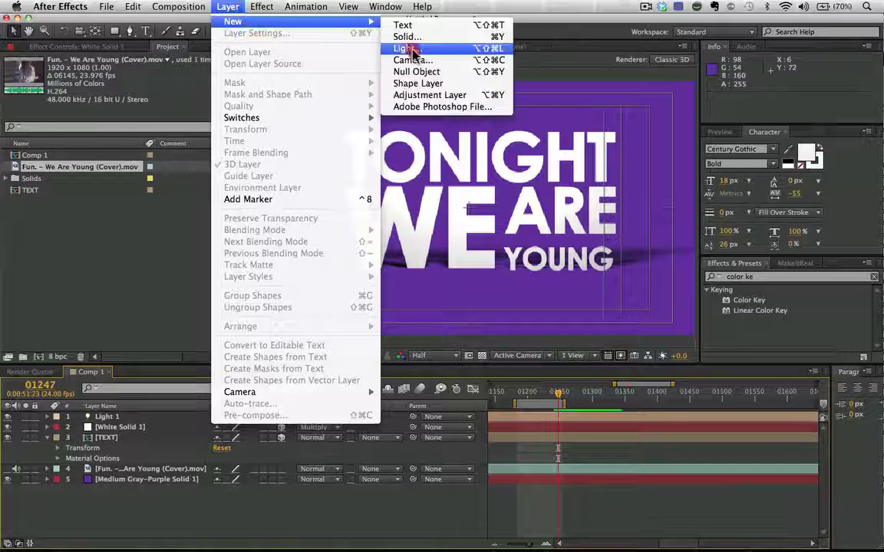
click(429, 95)
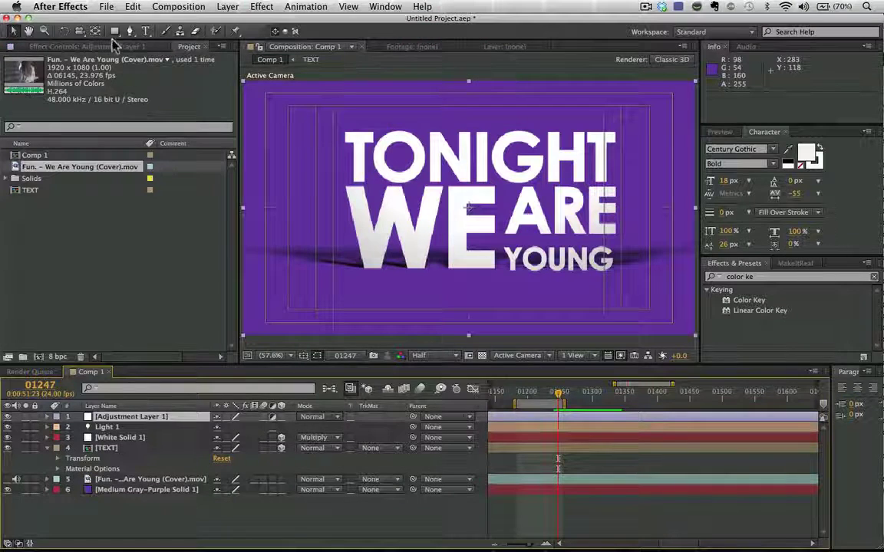
- Add an elliptical mask that fills the full frame of the adjustment layer
key(q)
key(q)
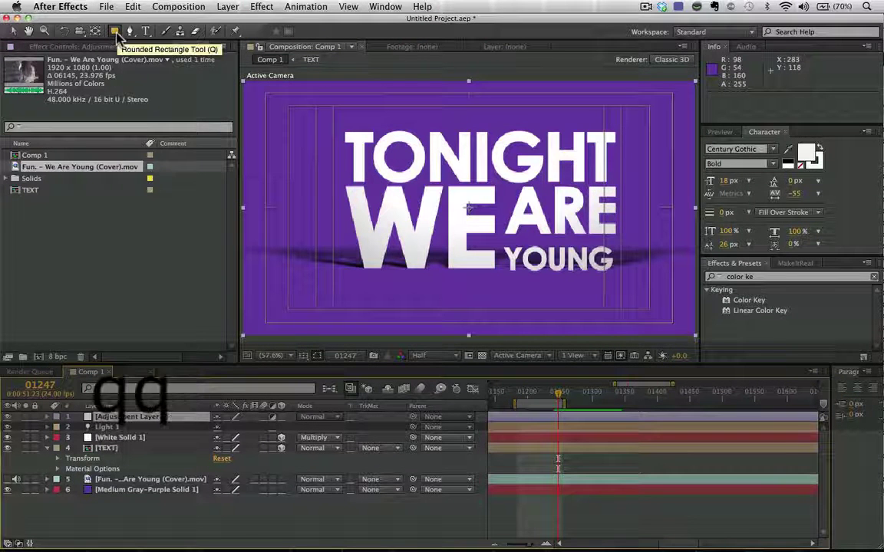
click(117, 34)
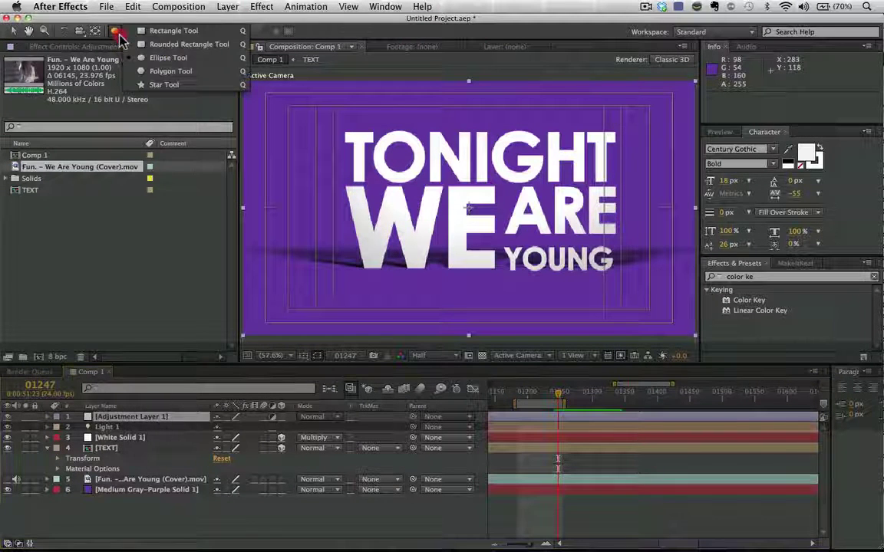
click(168, 58)
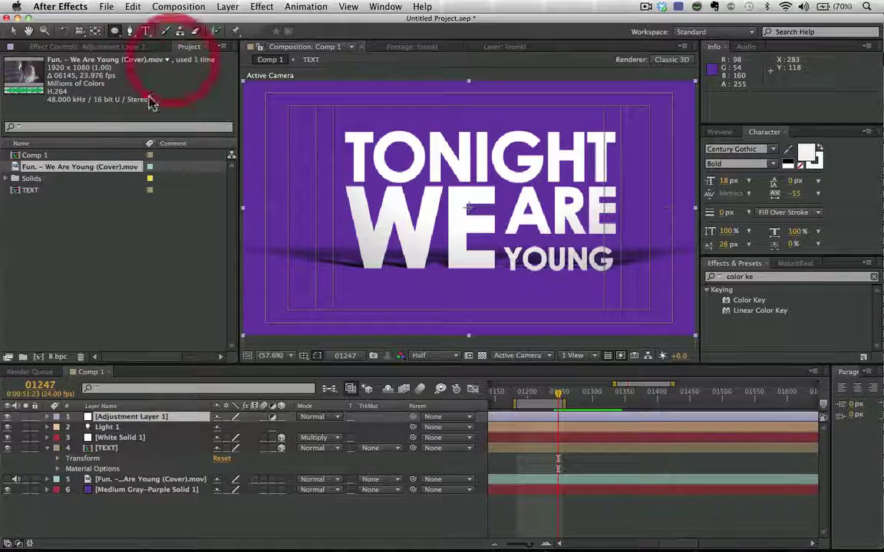
double_click(117, 34)
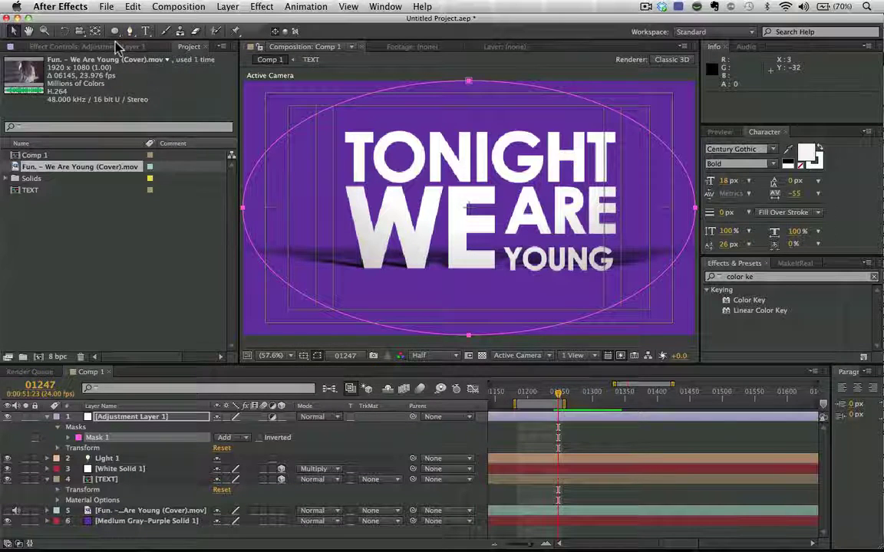
- Add a rectangular mask, about 1652 by 684 px, across the frame's lower half on the adjustment layer and set it to Subtract
key(q)
key(q)
key(q)
key(q)
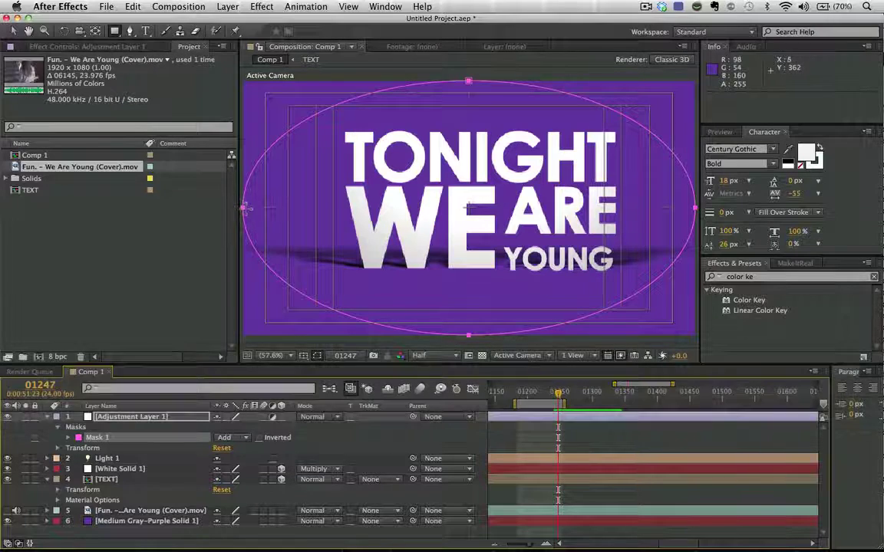
scroll(253, 200, down, 1)
scroll(254, 204, up, 1)
scroll(264, 210, down, 5)
scroll(300, 199, up, 2)
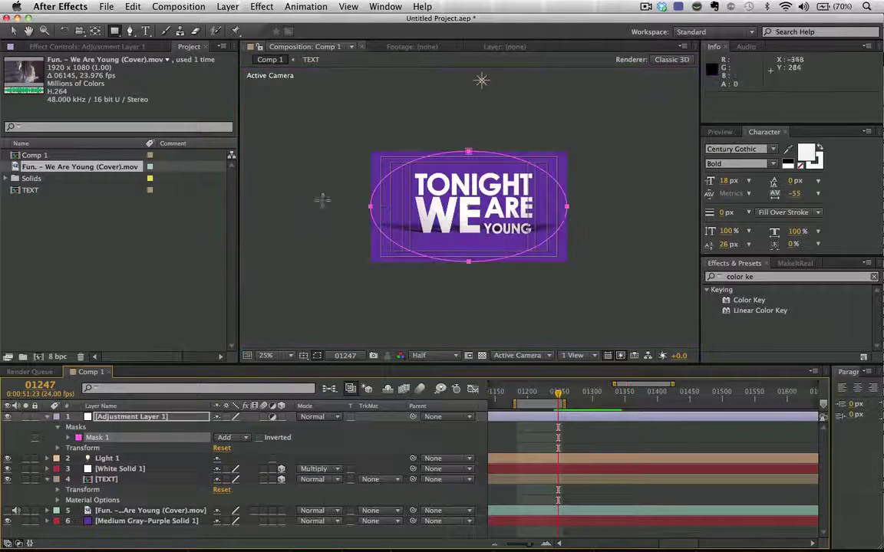
drag(355, 206, 609, 310)
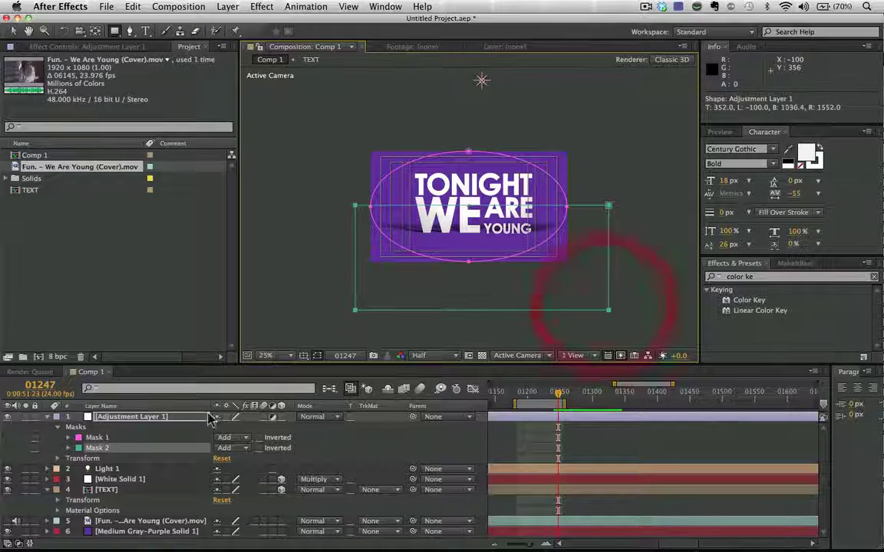
click(243, 448)
click(244, 484)
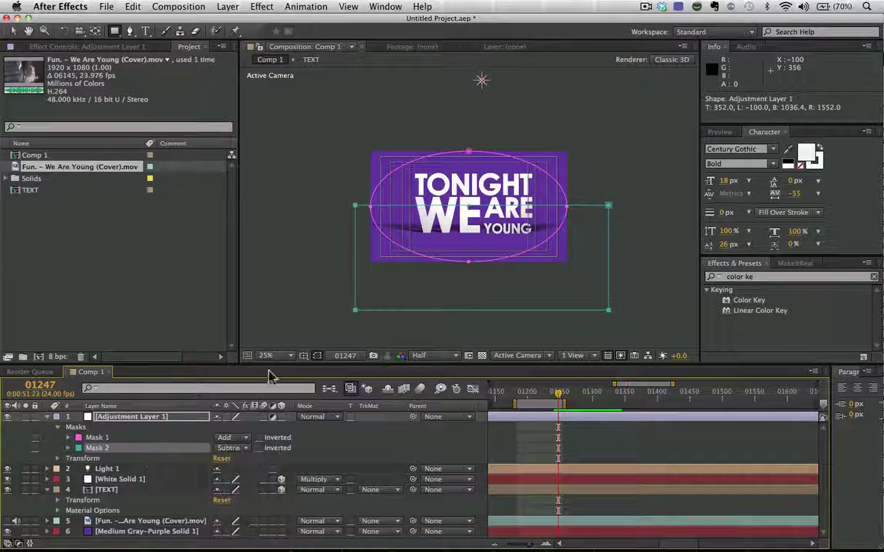
- Apply the Exposure color correction effect to the adjustment layer and set its exposure to 0.98
click(761, 281)
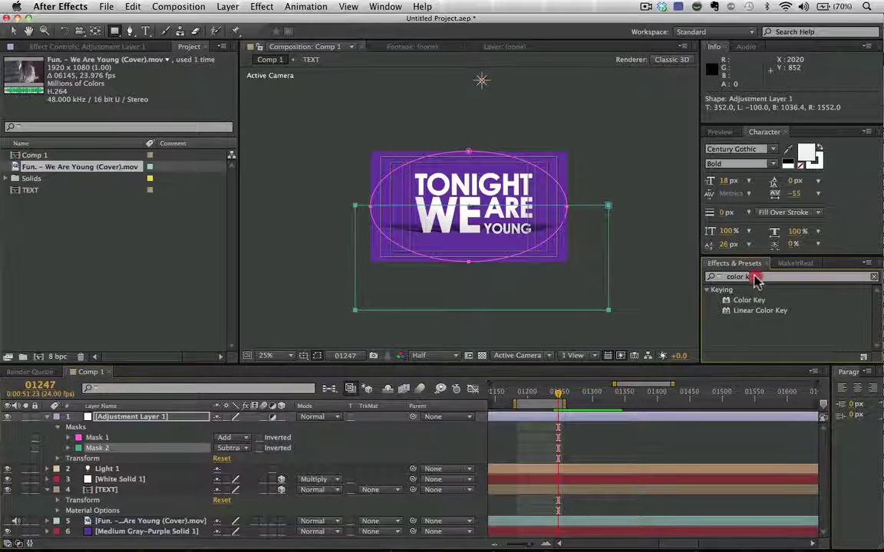
text(expo)
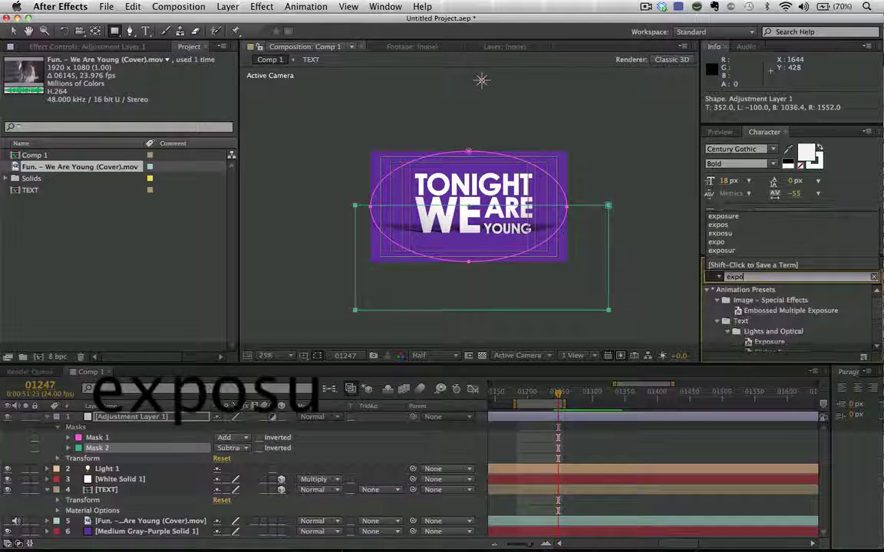
text(sure)
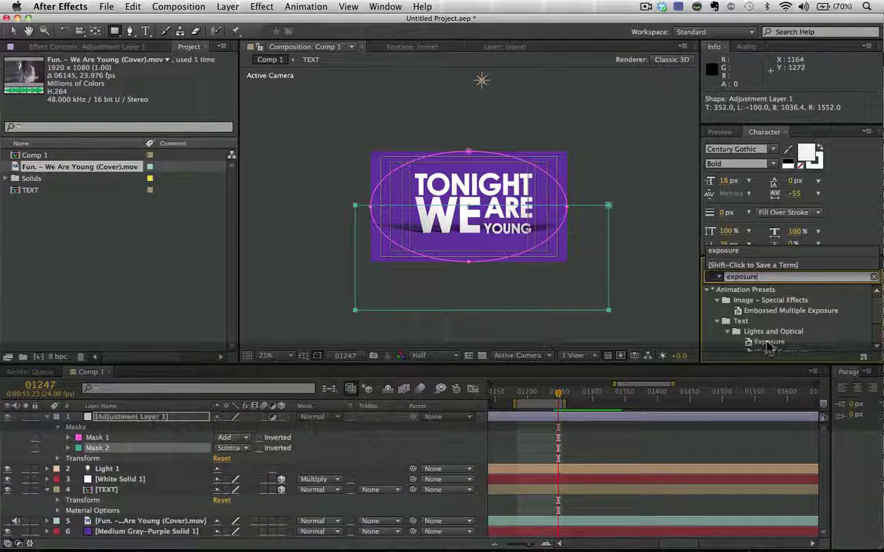
click(769, 346)
drag(782, 343, 147, 429)
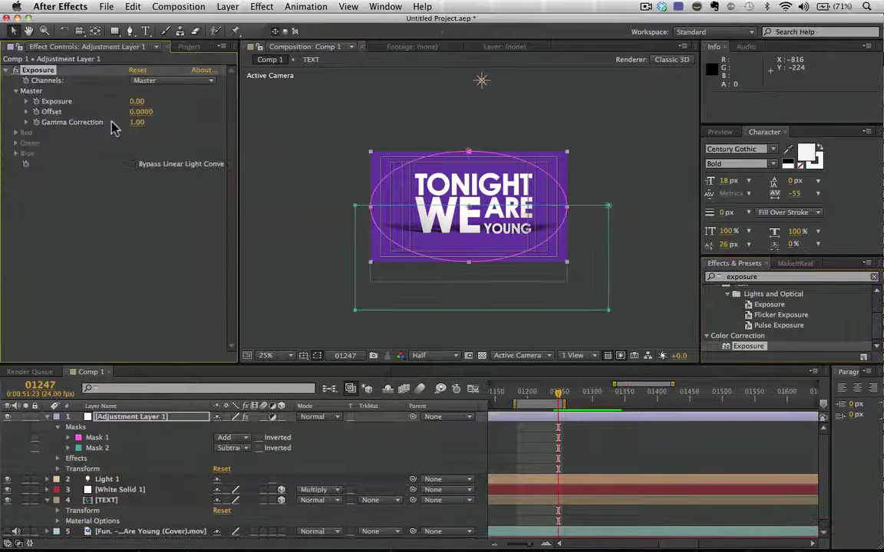
drag(137, 102, 207, 108)
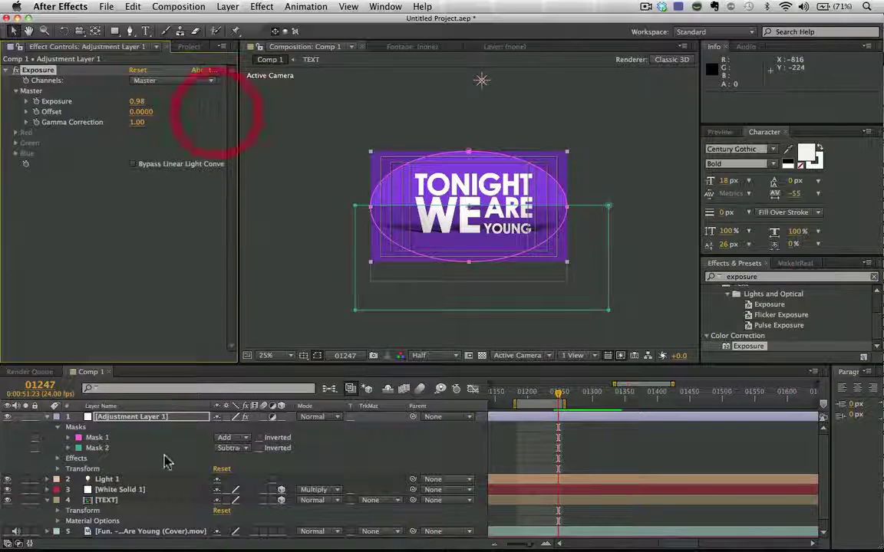
- Feather both masks on the adjustment layer by 69 pixels
click(97, 437)
shift+click(99, 450)
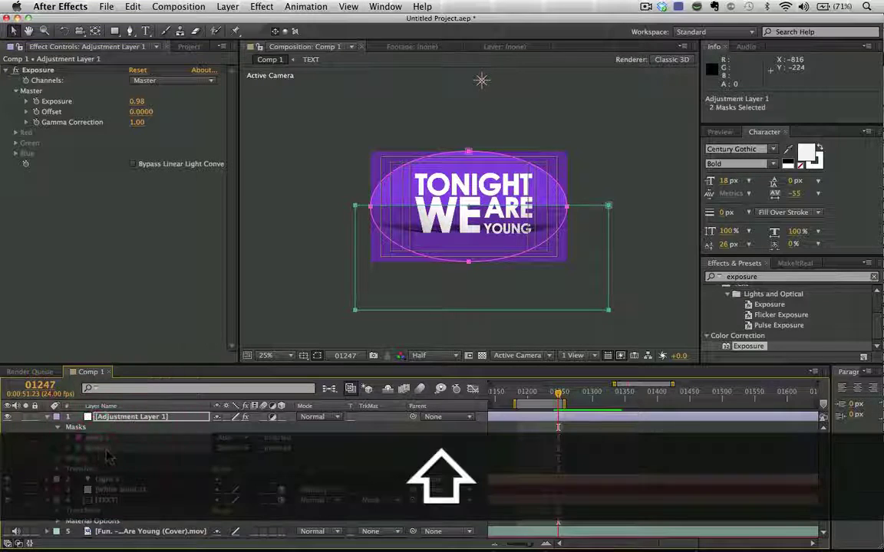
key(m)
key(m)
key(m)
key(m)
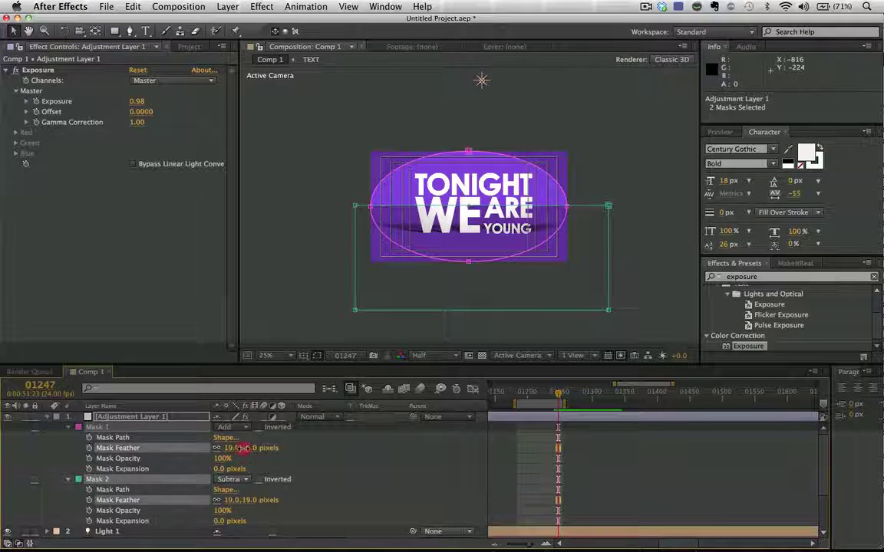
drag(243, 448, 259, 449)
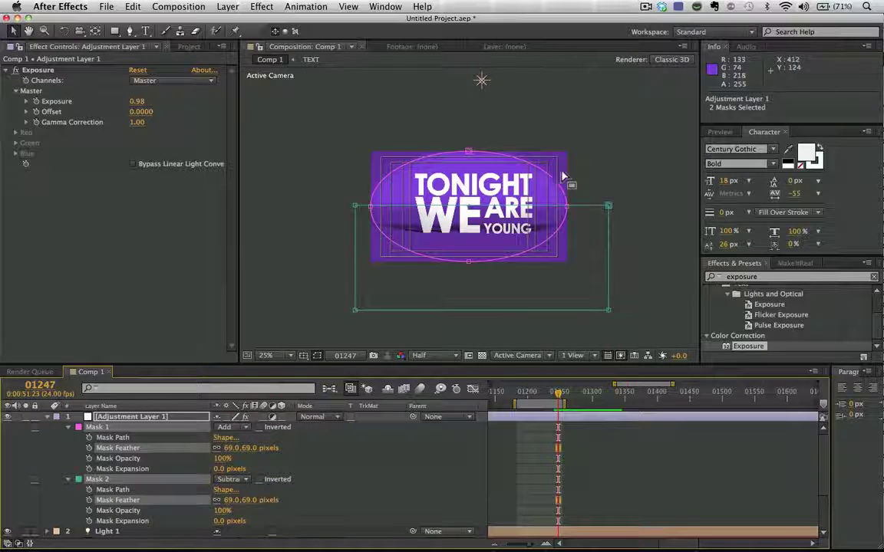
scroll(566, 176, up, 2)
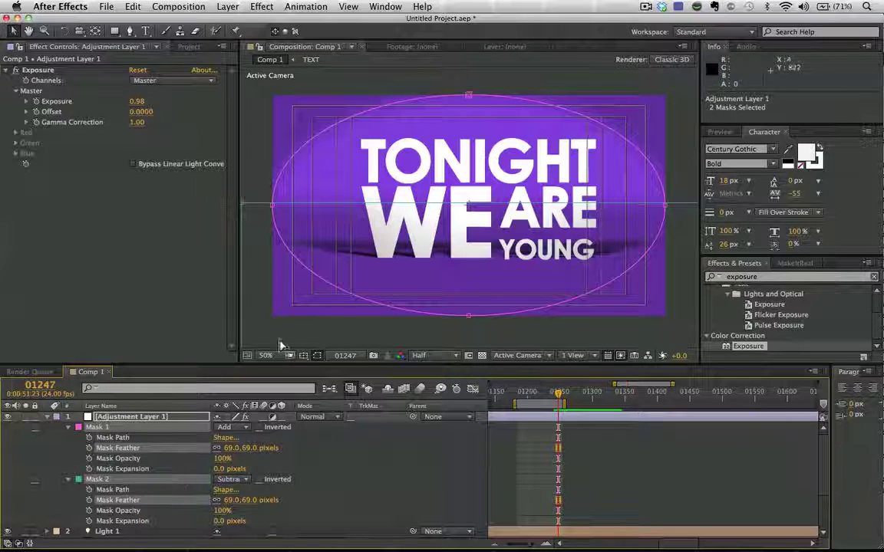
- Hide the mask outlines and set the elliptical mask's feather to 93 pixels on the adjustment layer
click(320, 357)
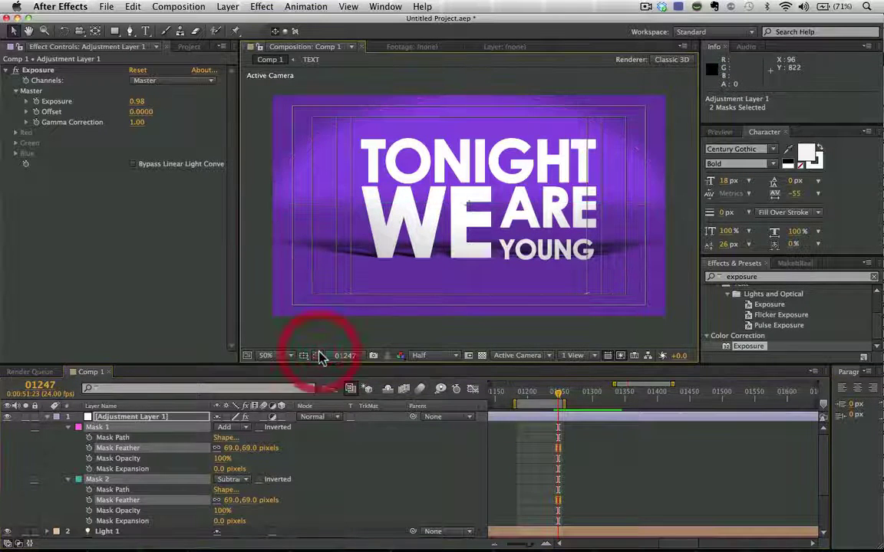
click(321, 468)
drag(236, 448, 169, 451)
click(153, 426)
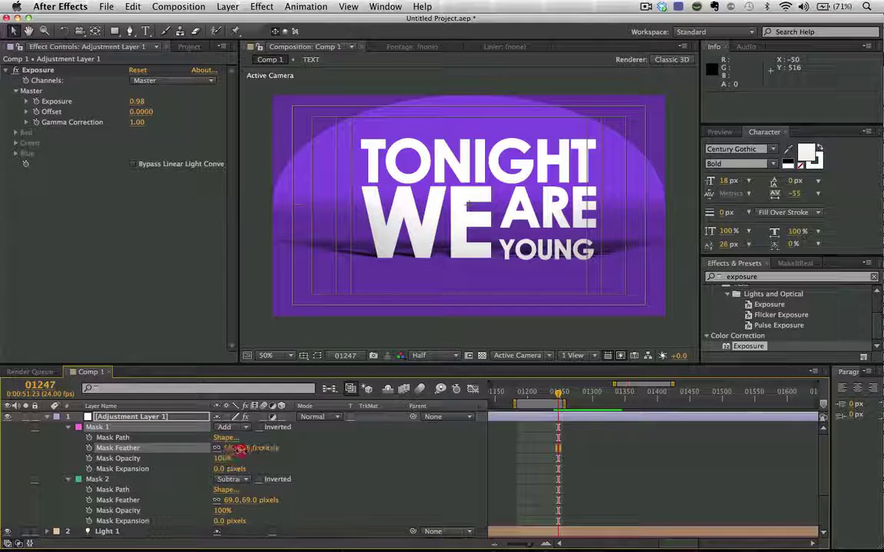
drag(240, 449, 286, 450)
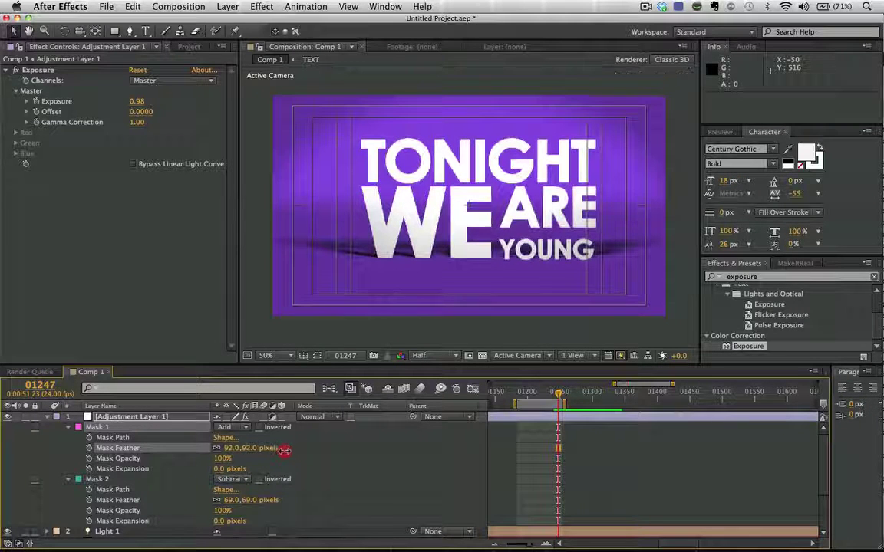
- Lower the subtract mask's upper edge on the adjustment layer to just above the text's floor shadows
click(107, 480)
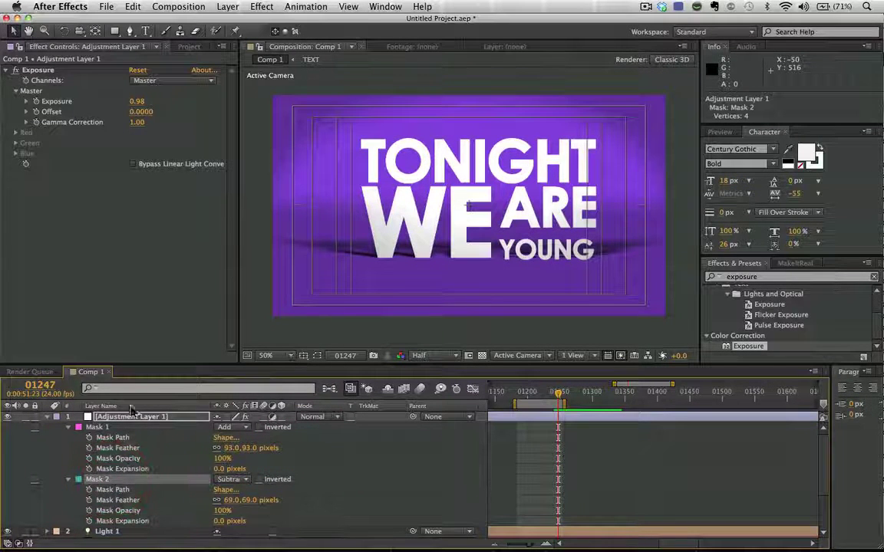
click(316, 357)
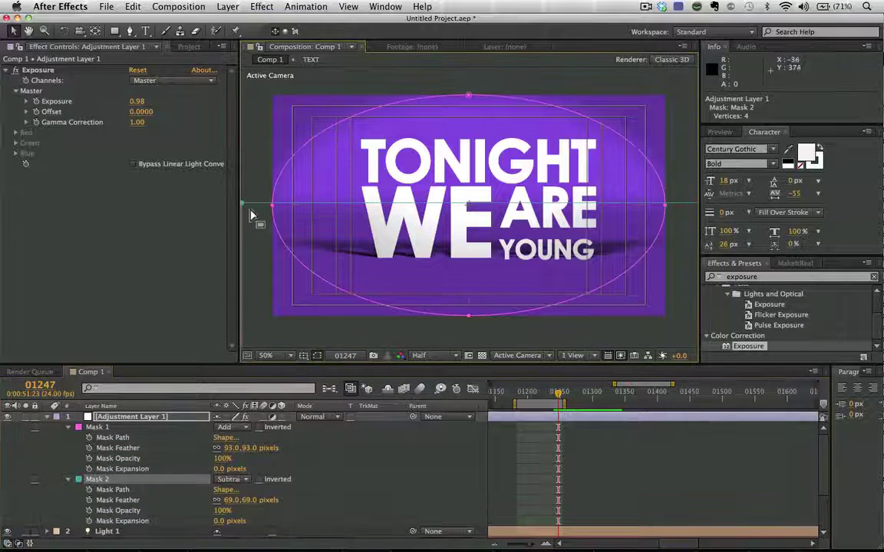
drag(246, 232, 244, 228)
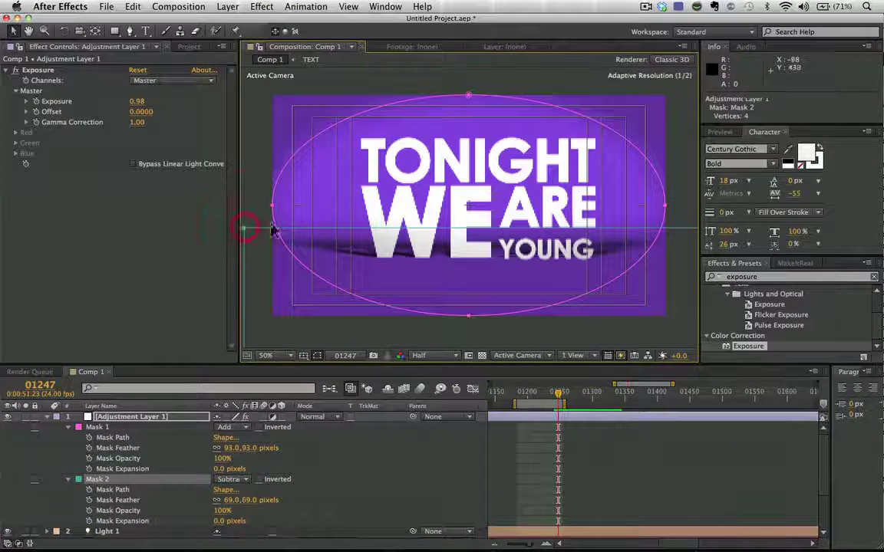
click(685, 175)
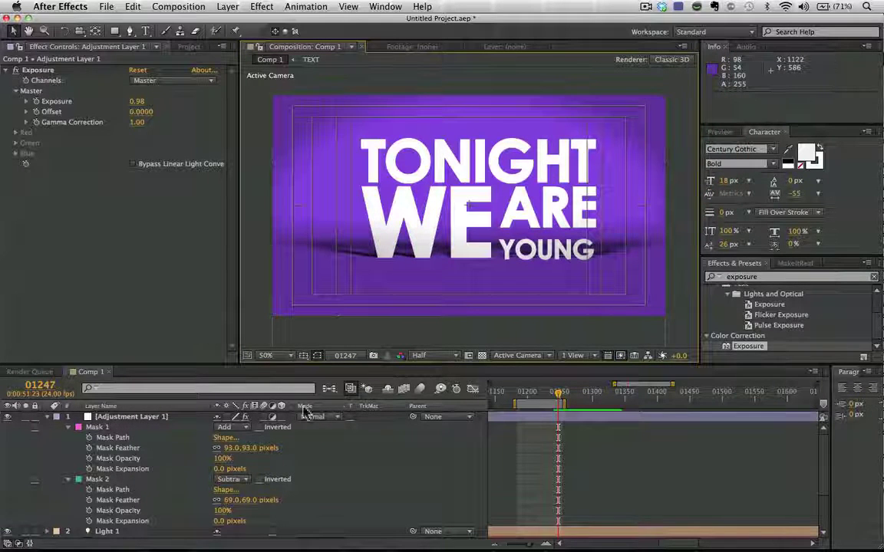
- Set the elliptical mask's feather to 141 pixels and deselect the adjustment layer
drag(227, 449, 263, 450)
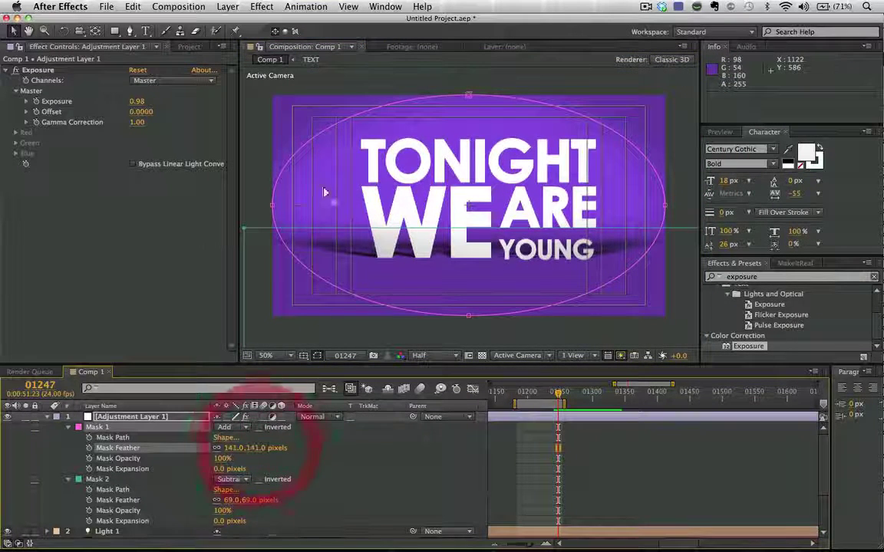
click(261, 197)
click(254, 126)
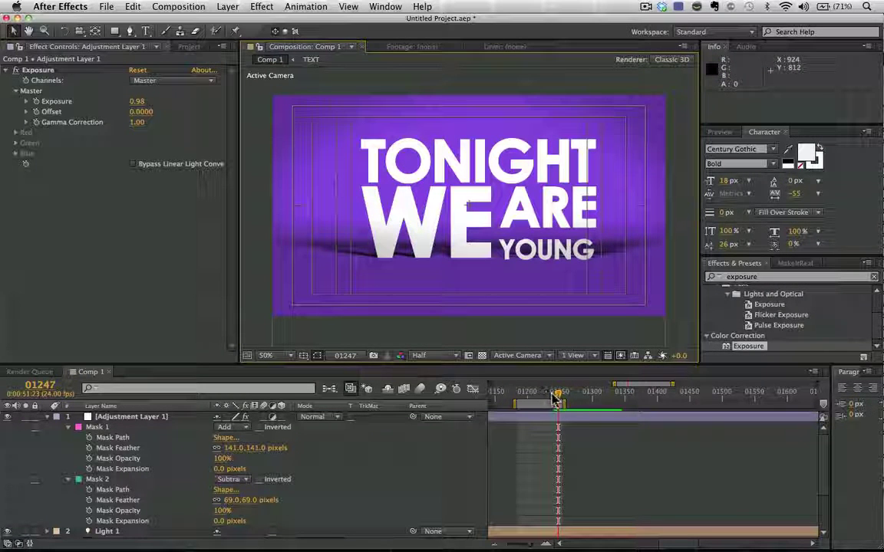
- Collapse the adjustment layer's mask properties and preview the TONIGHT WE lyric section around frame 01213
mouse_move(552, 393)
mouse_down()
mouse_move(522, 391)
mouse_move(536, 390)
mouse_up()
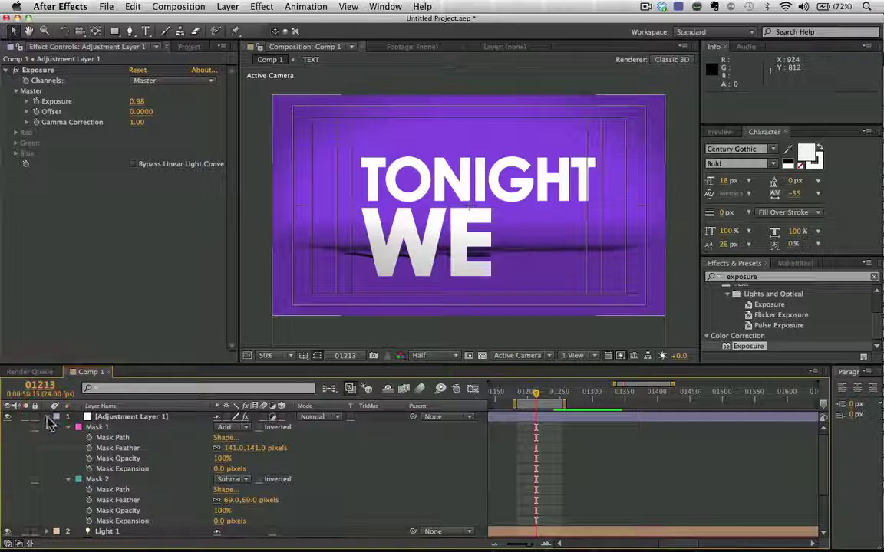
click(48, 417)
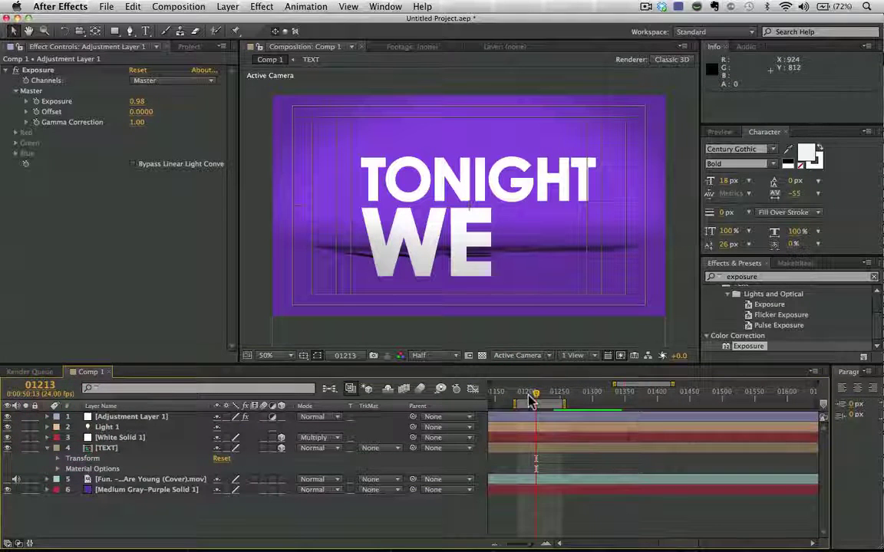
key(minus)
key(minus)
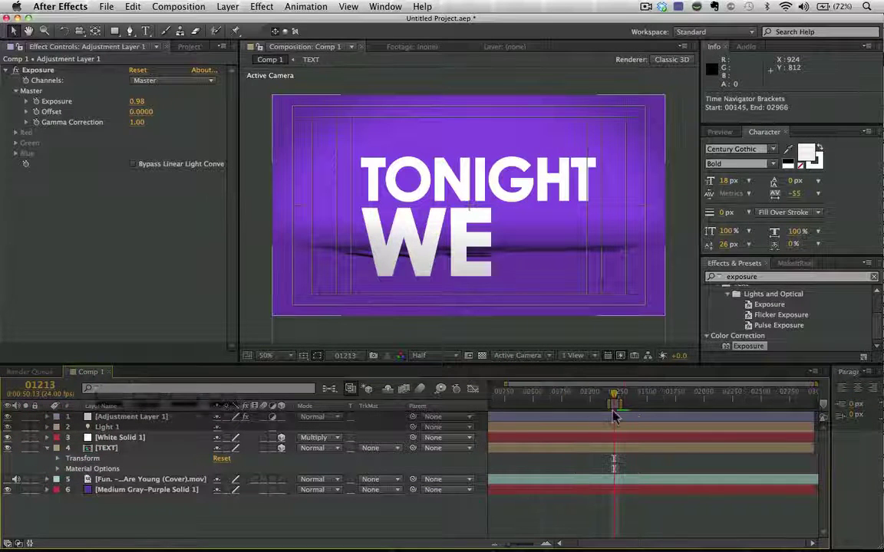
drag(573, 402, 506, 404)
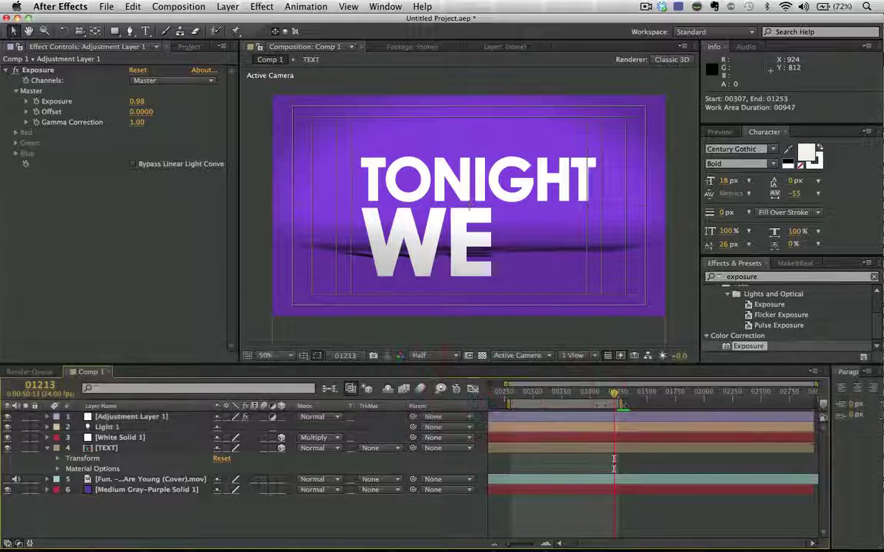
mouse_move(618, 394)
mouse_down()
mouse_move(661, 394)
mouse_move(571, 397)
mouse_move(623, 397)
mouse_move(614, 405)
mouse_up()
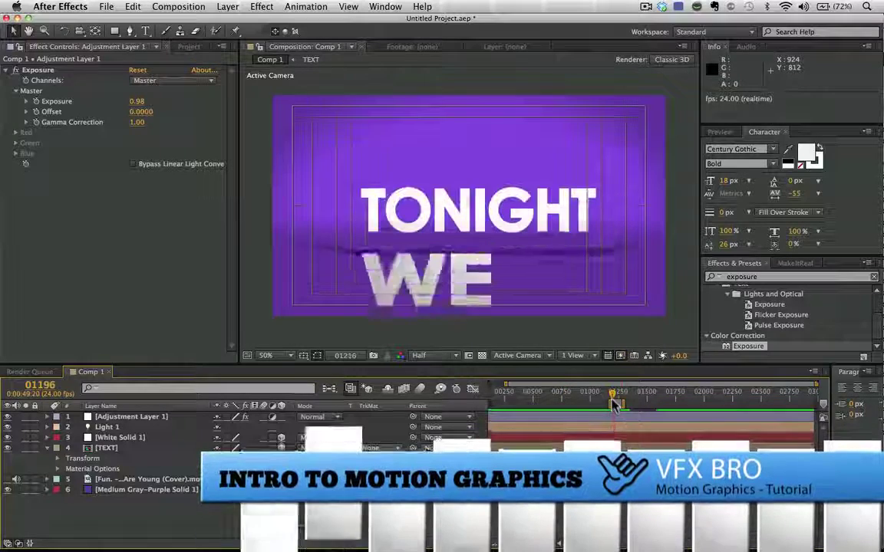